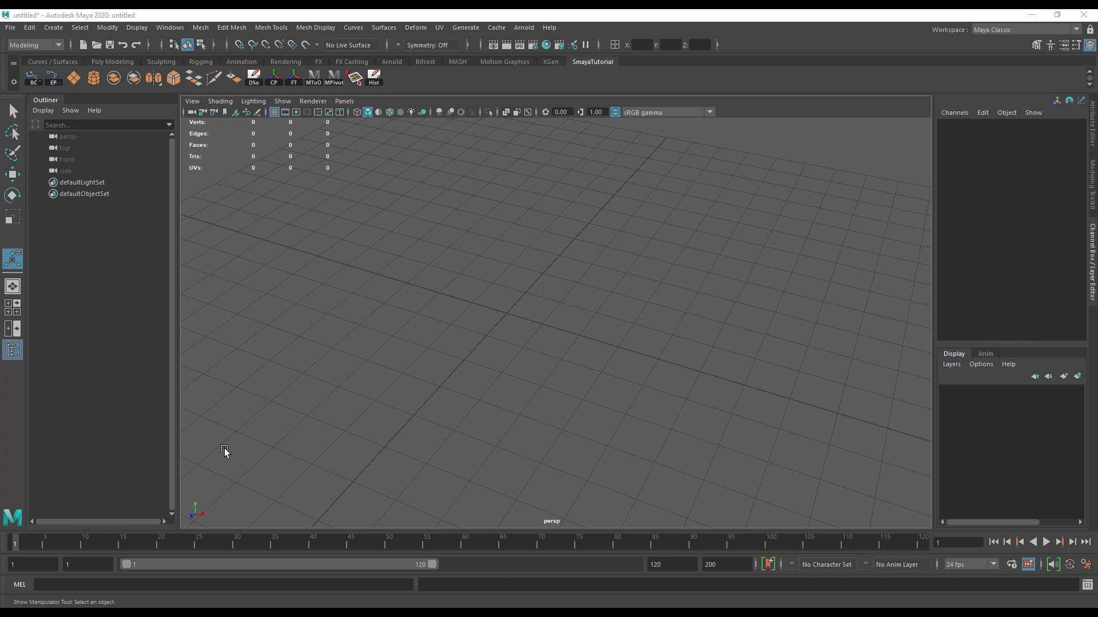
Create a new shelf named tmp from the shelf gear menu and show its empty tab.
{"action": "left_click", "coordinate": [14, 86]}
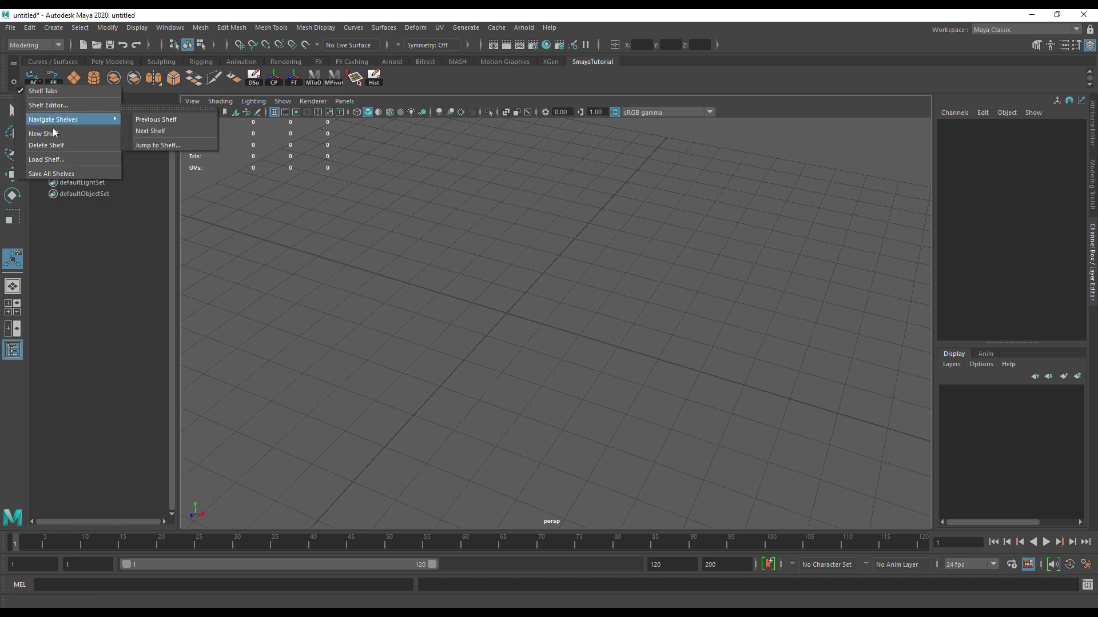
{"action": "left_click", "coordinate": [289, 203]}
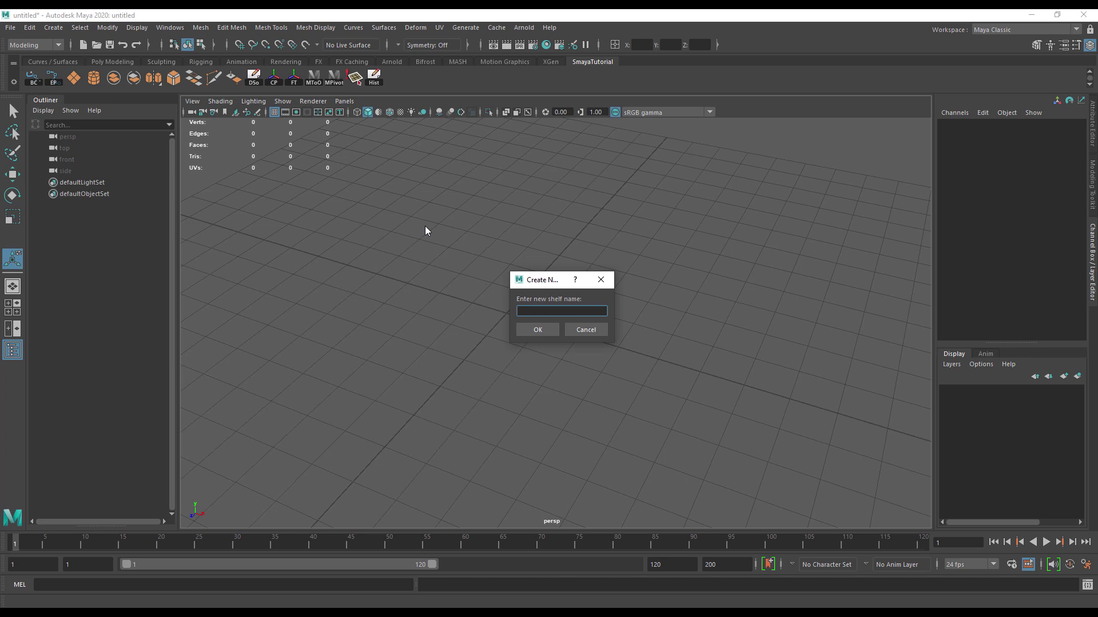
{"action": "type", "text": "tmp"}
{"action": "key", "text": "Return"}
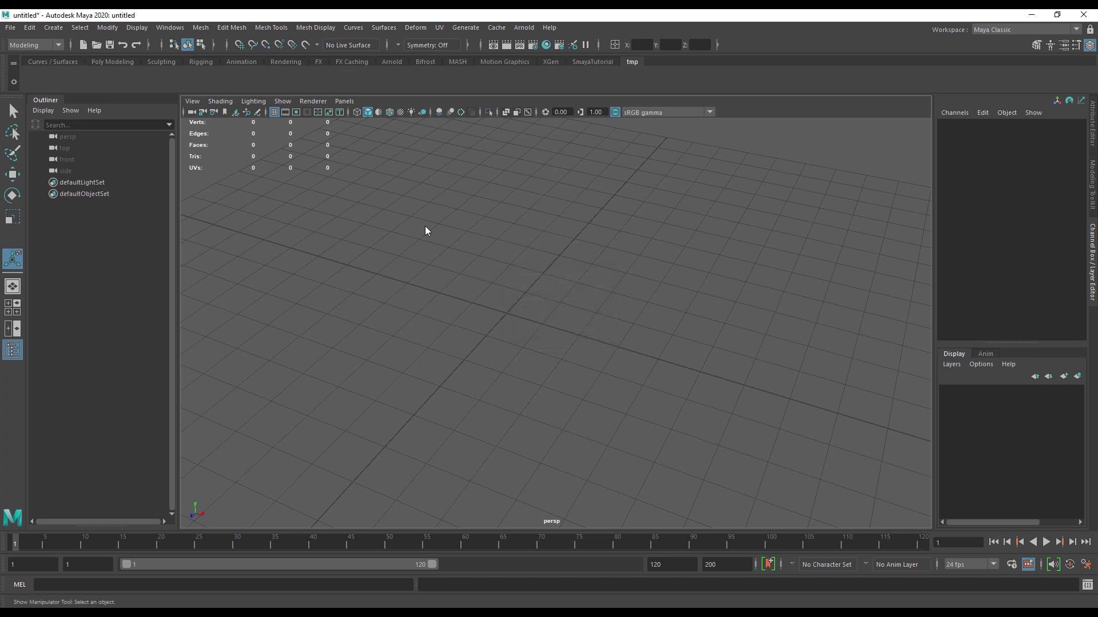
{"action": "left_click", "coordinate": [605, 64]}
{"action": "left_click", "coordinate": [626, 65]}
From the hotbox Create > Polygon Primitives menu, add Cube, Plane, Sphere and Cylinder buttons to tmp.
{"action": "key", "text": "space"}
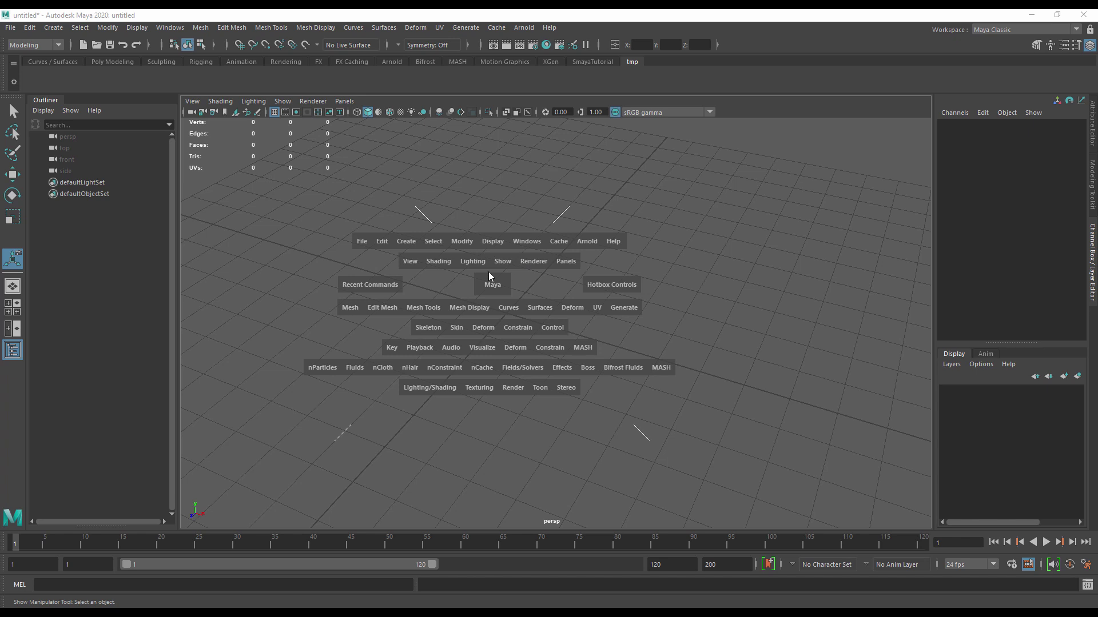
{"action": "left_click", "coordinate": [407, 241]}
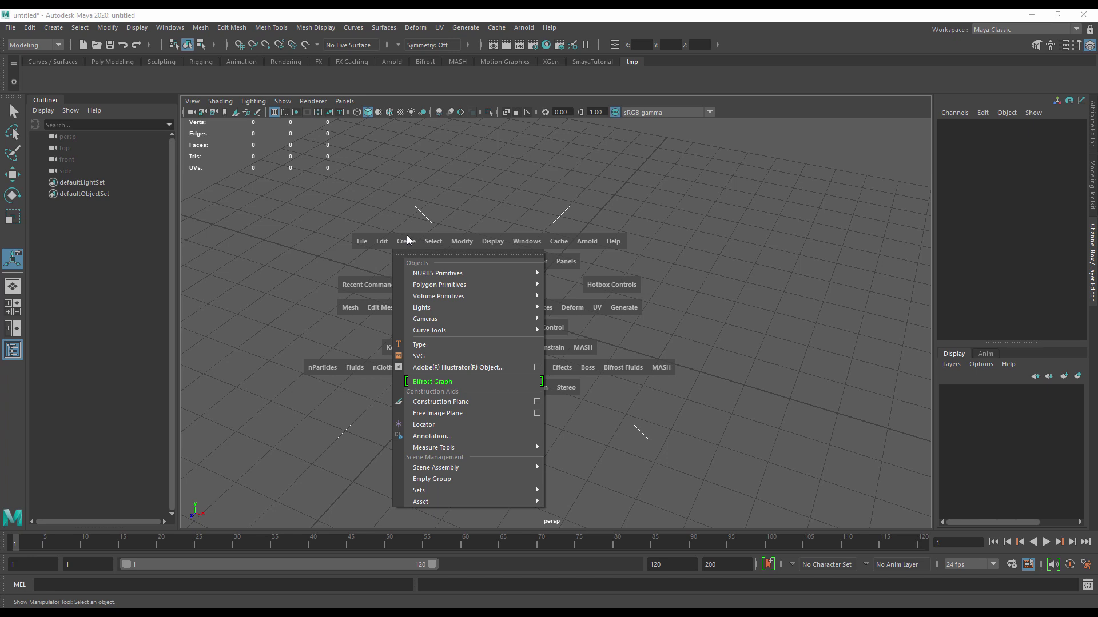
{"action": "mouse_move", "coordinate": [447, 281]}
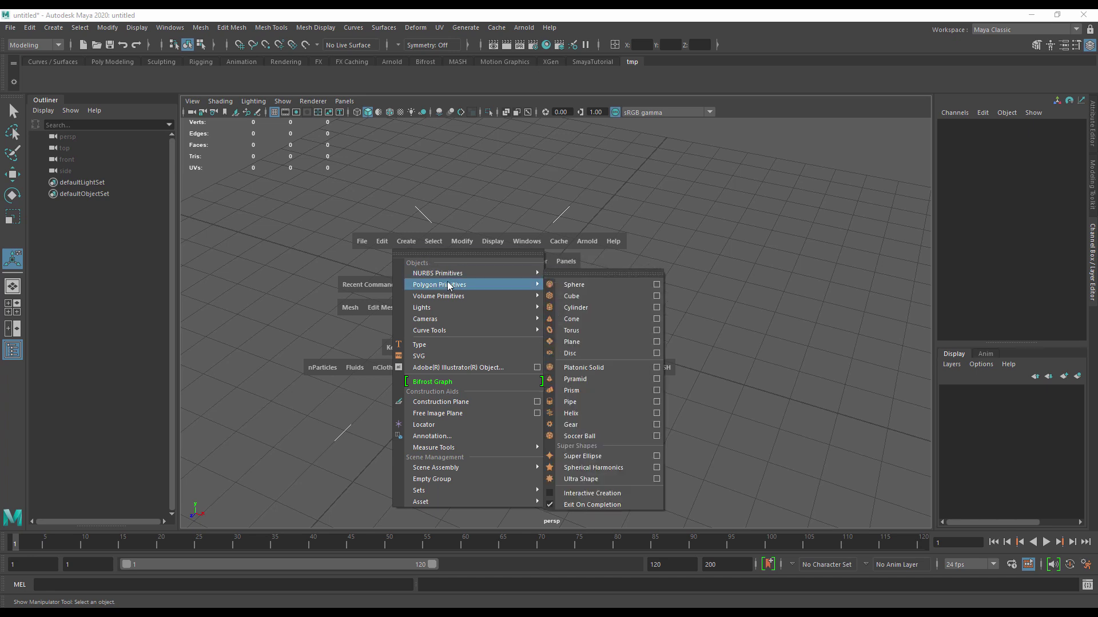
{"action": "left_click", "coordinate": [582, 292], "text": "ctrl+shift"}
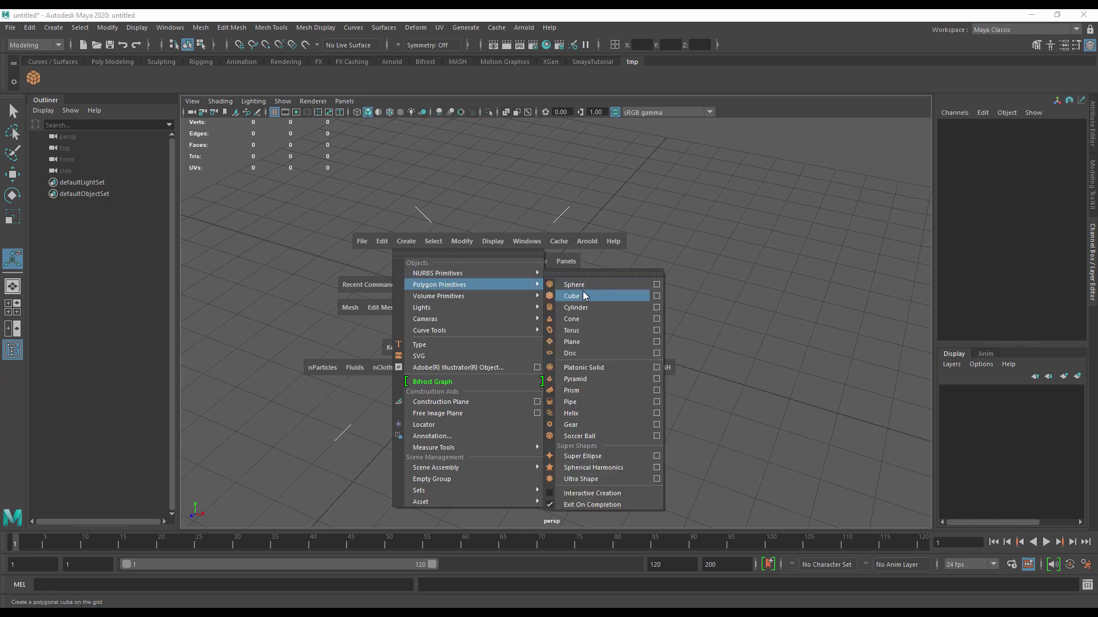
{"action": "left_click", "coordinate": [581, 341], "text": "ctrl+shift"}
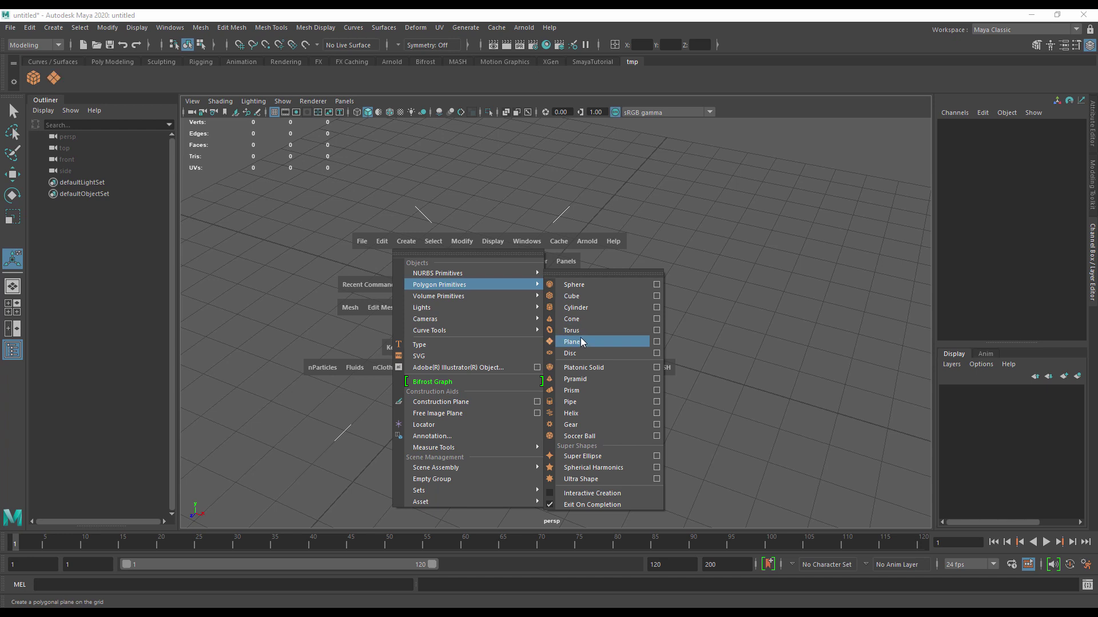
{"action": "left_click", "coordinate": [584, 287], "text": "ctrl+shift"}
{"action": "left_click", "coordinate": [586, 307], "text": "ctrl+shift"}
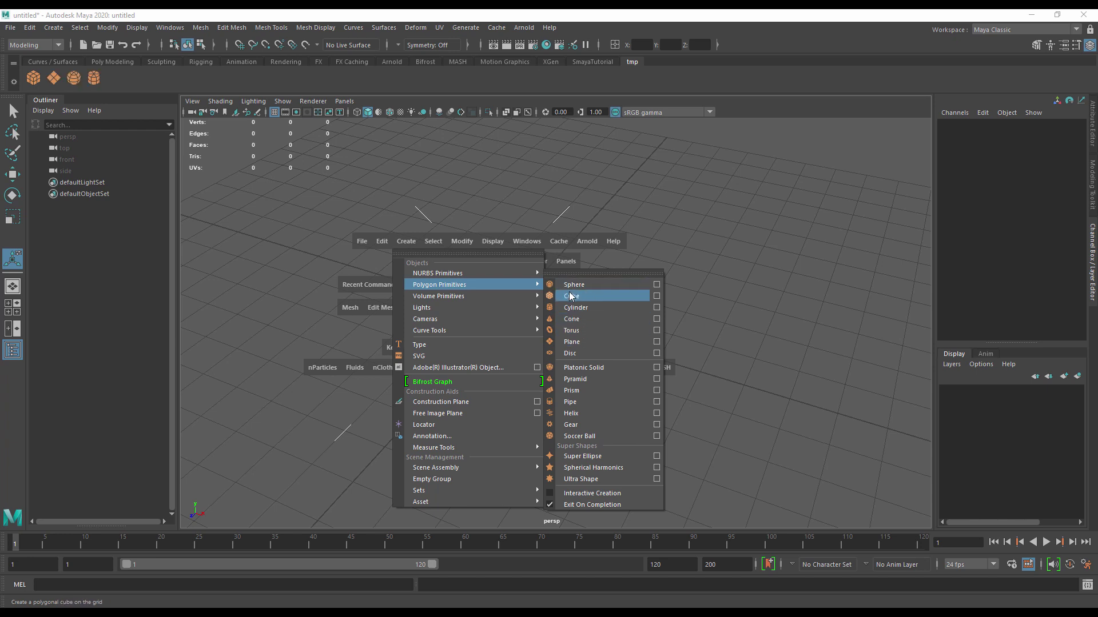
{"action": "left_click", "coordinate": [487, 170]}
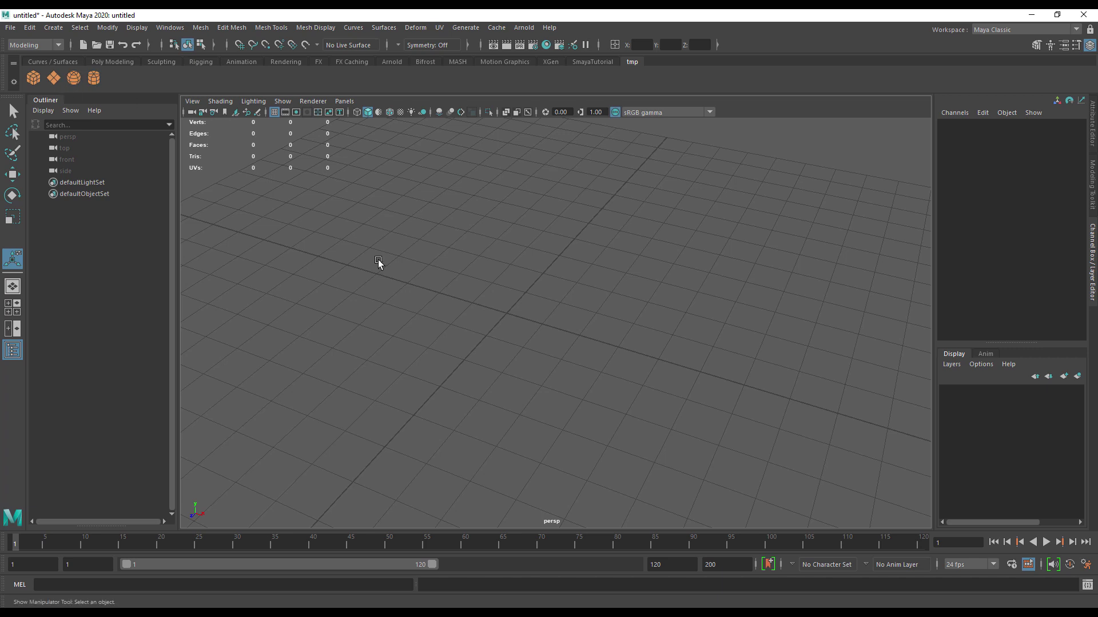
Add Freeze Transformations and Center Pivot buttons from the hotbox Modify menu.
{"action": "key", "text": "space"}
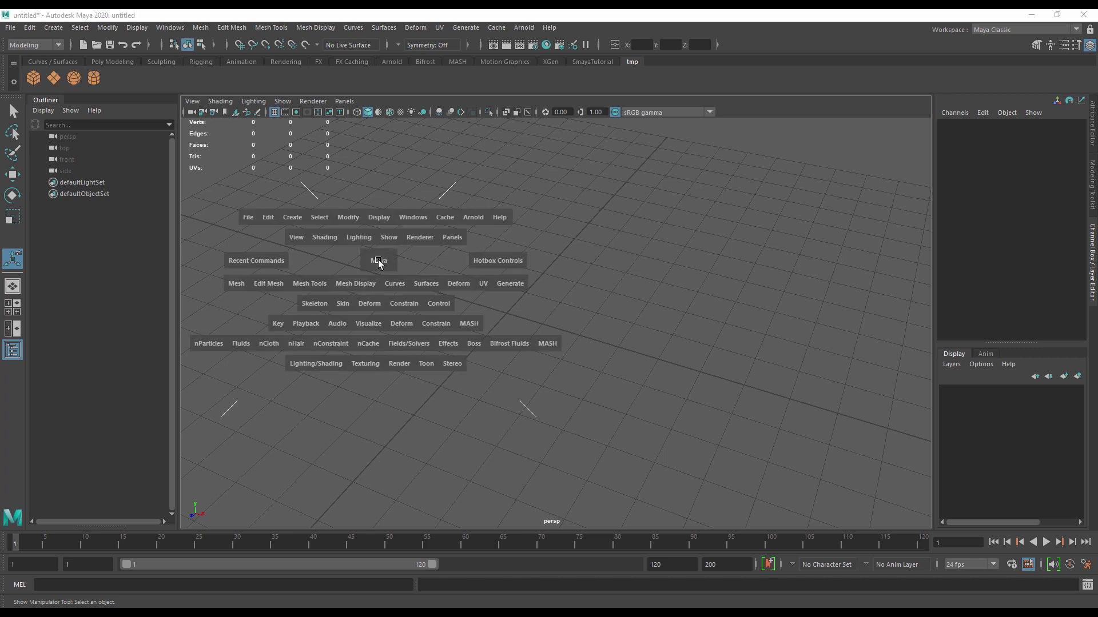
{"action": "left_click", "coordinate": [347, 220]}
{"action": "left_click", "coordinate": [386, 274], "text": "ctrl+shift"}
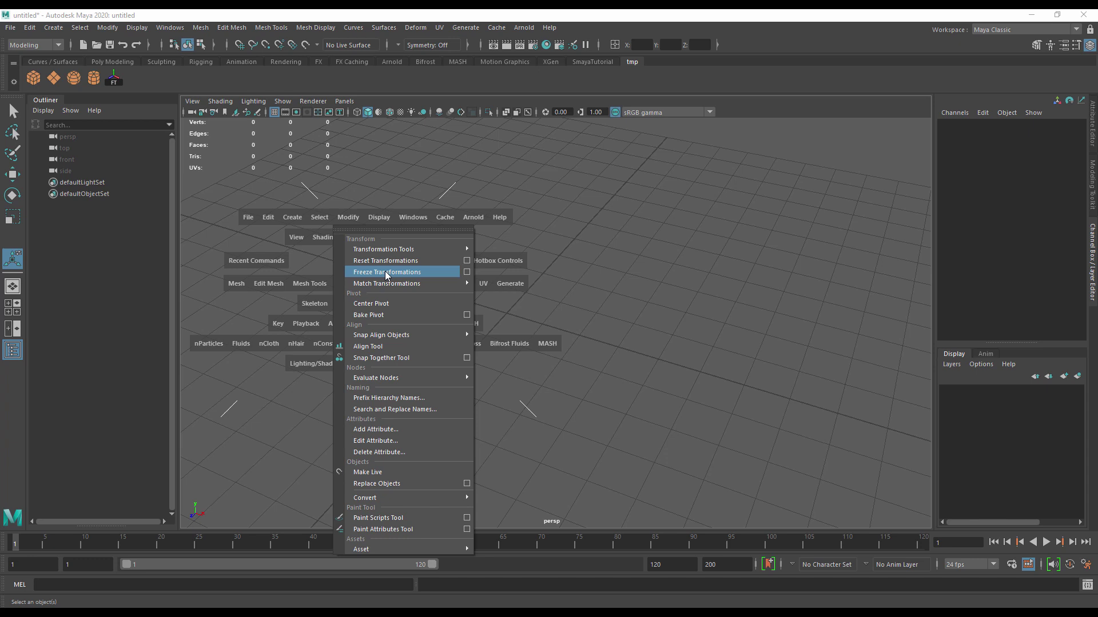
{"action": "left_click", "coordinate": [372, 304], "text": "ctrl+shift"}
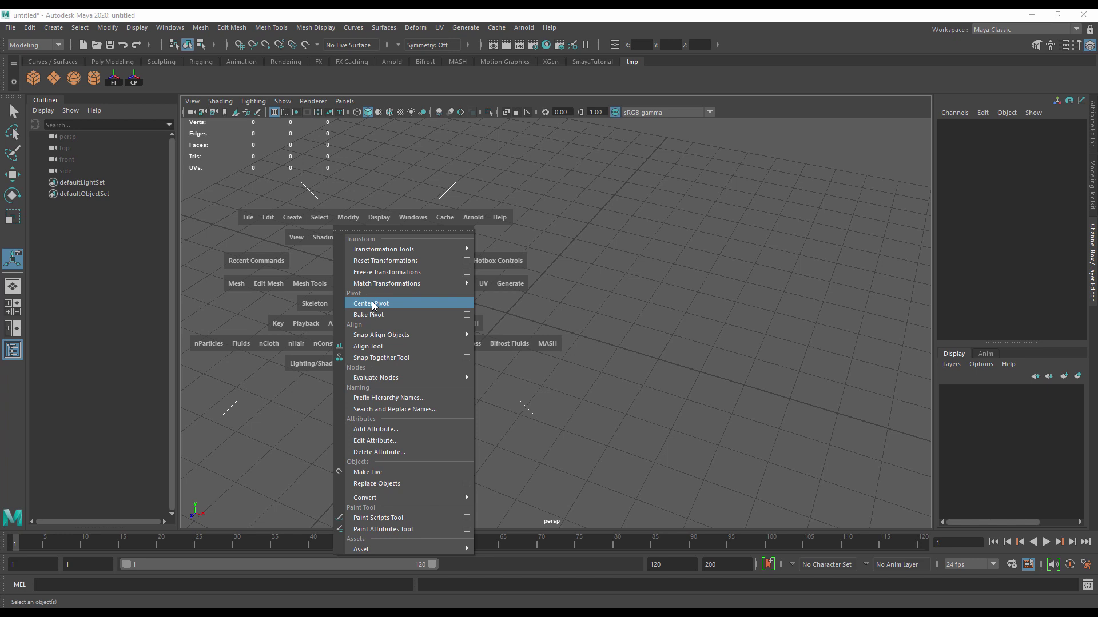
Add Edit Mesh > Bevel and its option-box buttons to the tmp shelf.
{"action": "left_click", "coordinate": [273, 285]}
{"action": "left_click", "coordinate": [279, 289], "text": "ctrl+shift"}
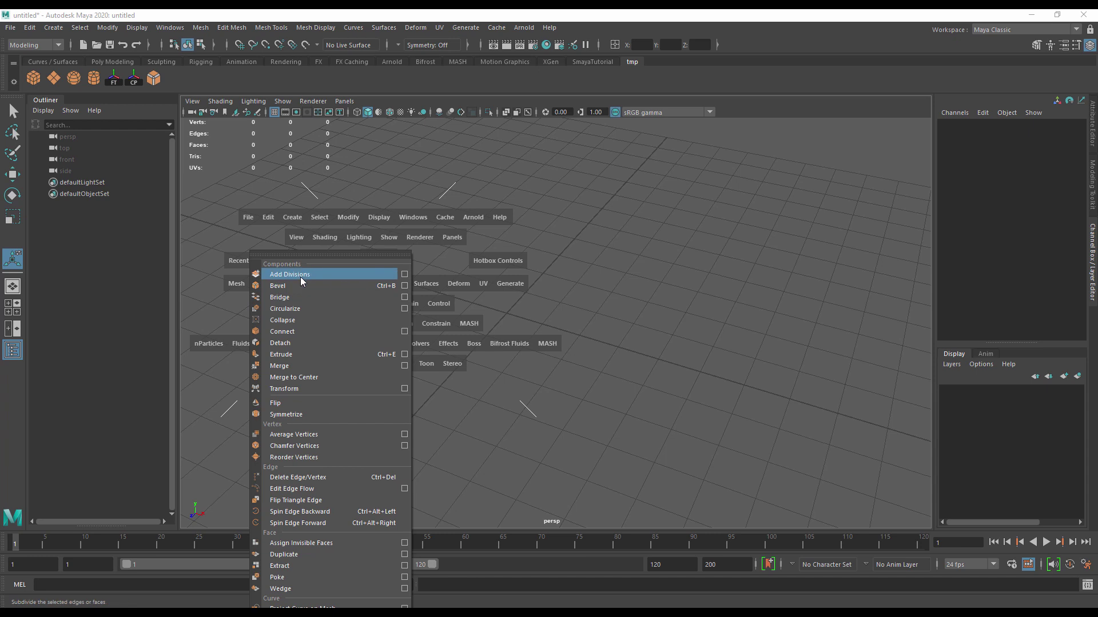
{"action": "left_click", "coordinate": [404, 289], "text": "ctrl+shift"}
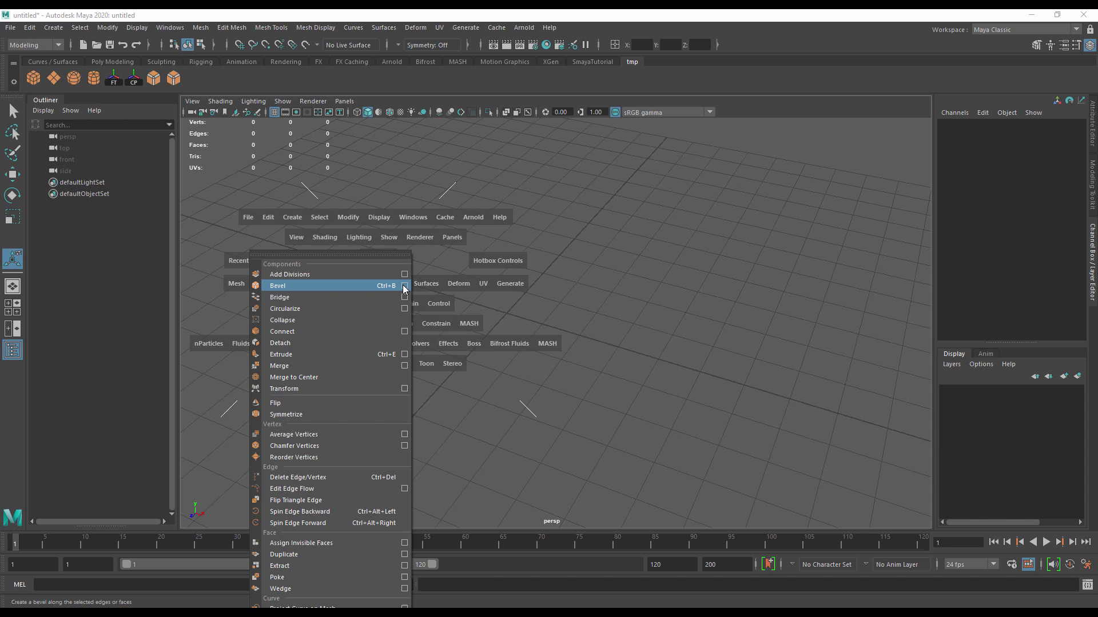
{"action": "left_click", "coordinate": [595, 283]}
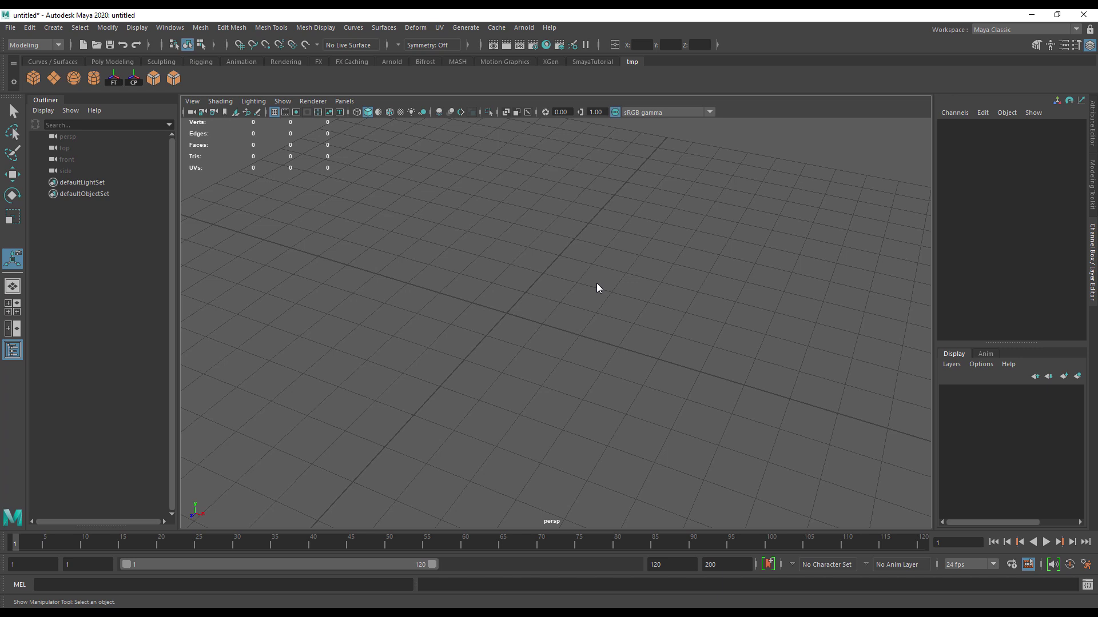
Create a polygon cube from the shelf and bevel its edges with Edit Mesh > Bevel.
{"action": "left_click", "coordinate": [36, 82]}
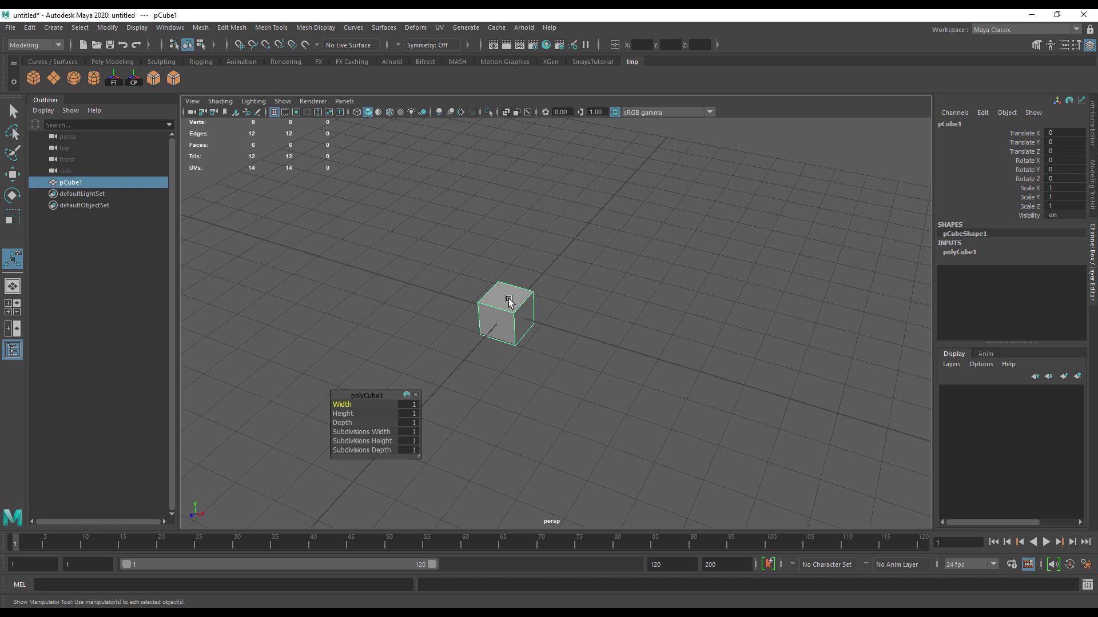
{"action": "key", "text": "space"}
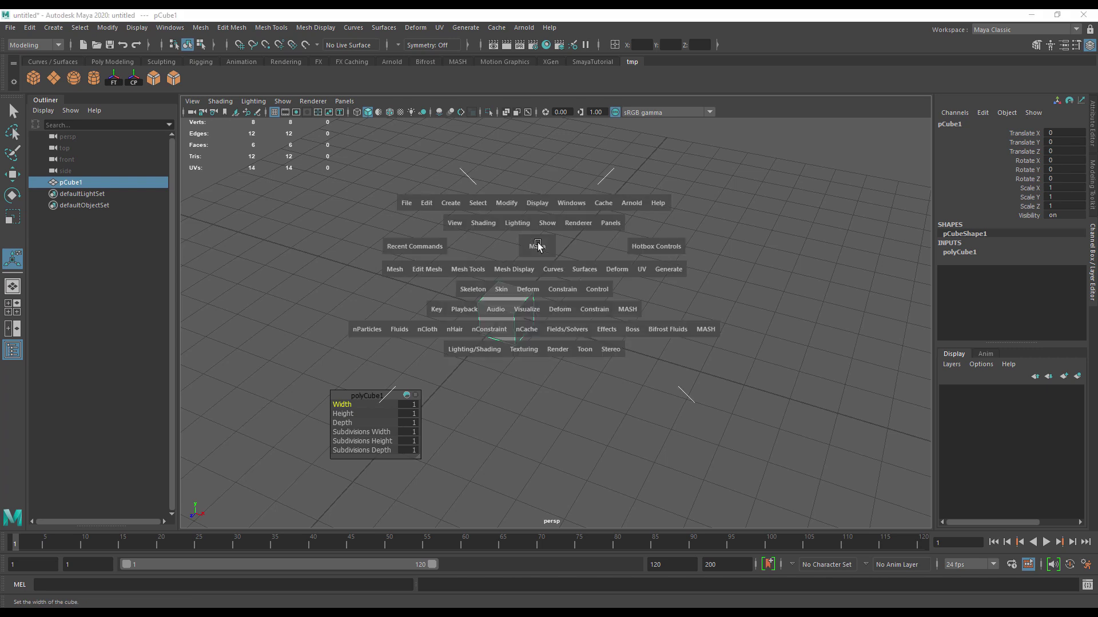
{"action": "left_click_drag", "start_coordinate": [430, 266], "coordinate": [436, 286]}
{"action": "scroll", "coordinate": [481, 321], "scroll_direction": "up", "scroll_amount": 3}
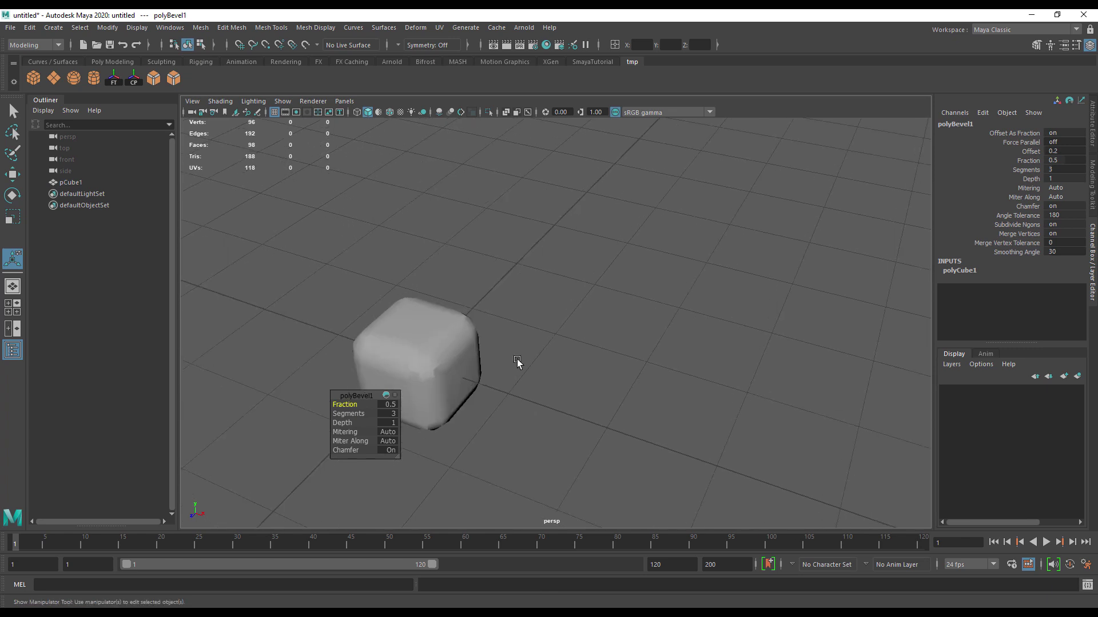
Select and frame the cube, then undo the bevel.
{"action": "left_click", "coordinate": [458, 361]}
{"action": "key", "text": "f"}
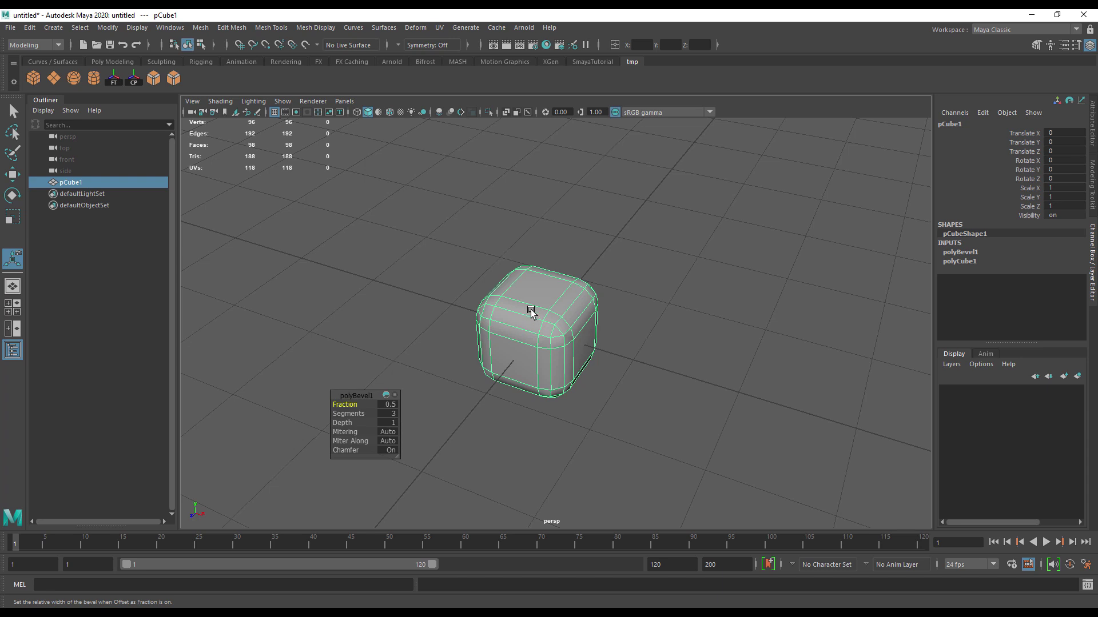
{"action": "key", "text": "ctrl+z"}
{"action": "key", "text": "ctrl+z"}
{"action": "key", "text": "ctrl+z"}
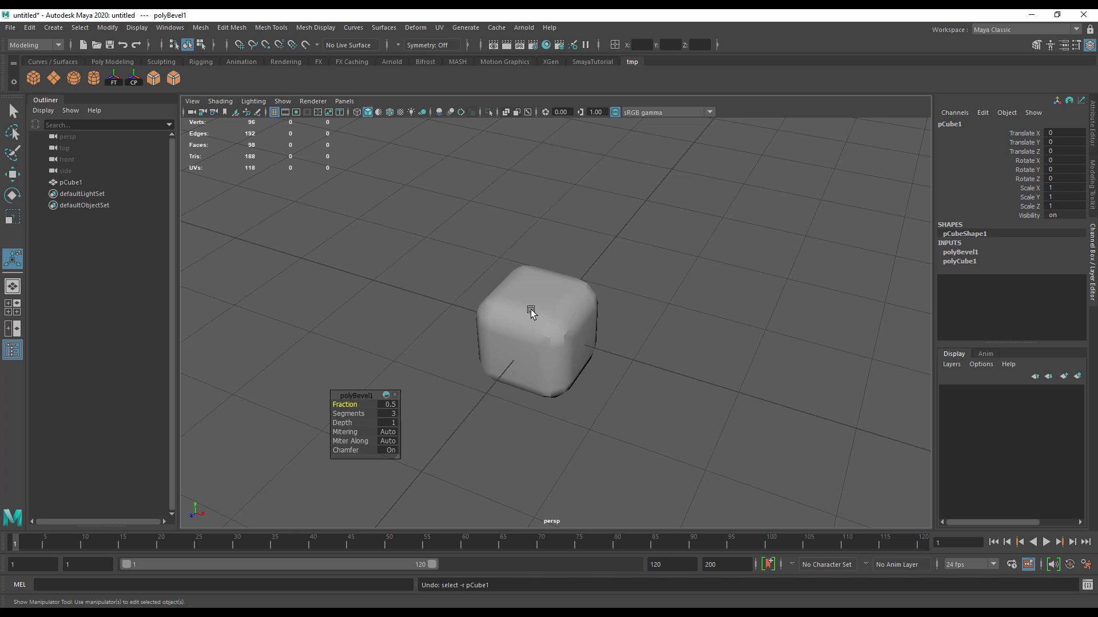
Edit the shelf bevel button's command, changing -segments 3 to 1.
{"action": "right_click", "coordinate": [155, 81]}
{"action": "left_click", "coordinate": [177, 101]}
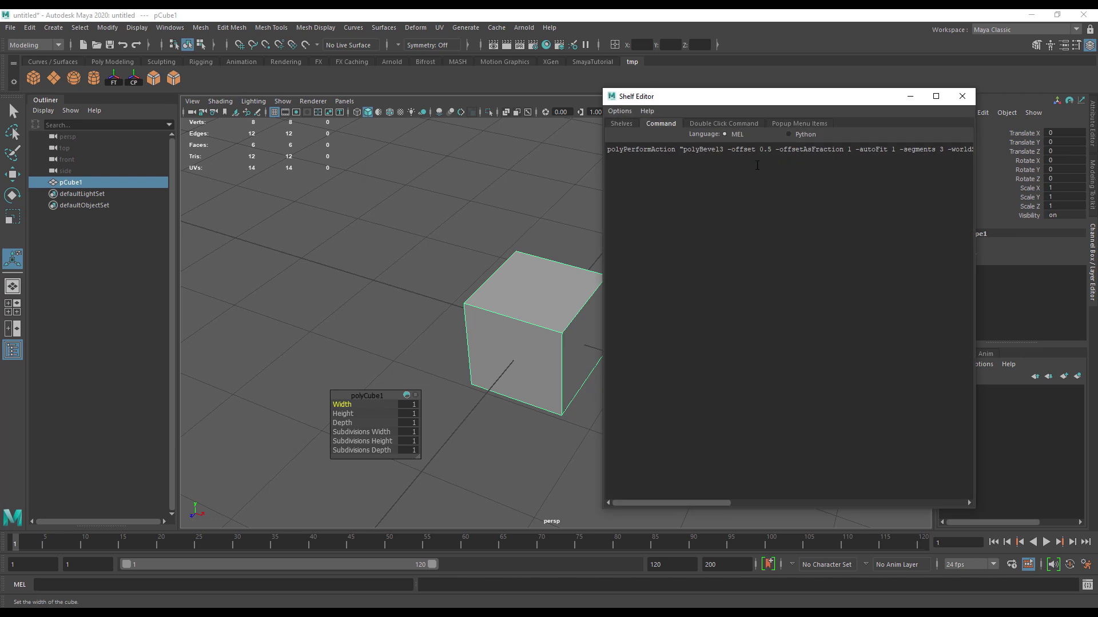
{"action": "double_click", "coordinate": [942, 150]}
{"action": "type", "text": "1"}
Reselect the cube, bevel it with the one-segment shelf command, and close the Shelf Editor.
{"action": "left_click", "coordinate": [527, 233]}
{"action": "left_click", "coordinate": [520, 284]}
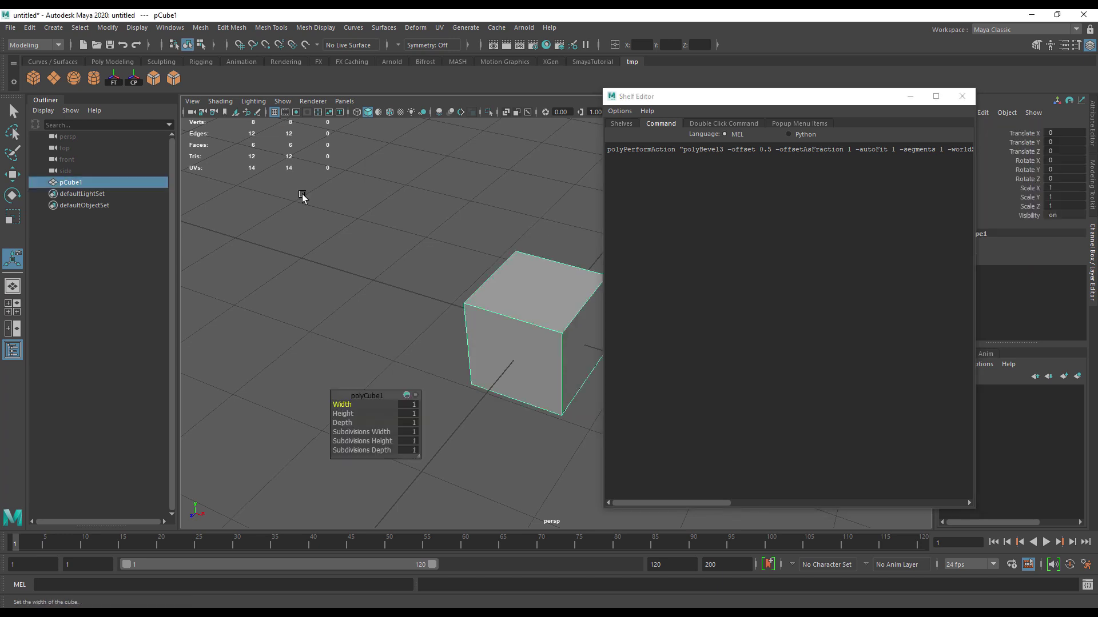
{"action": "left_click", "coordinate": [155, 83]}
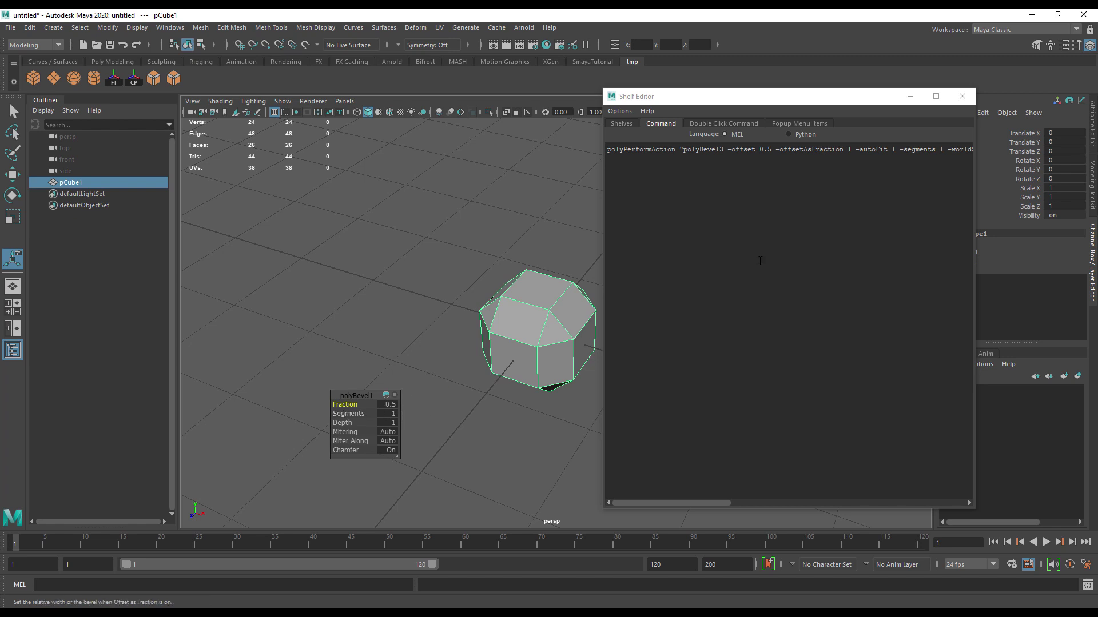
{"action": "left_click_drag", "start_coordinate": [680, 502], "coordinate": [585, 502]}
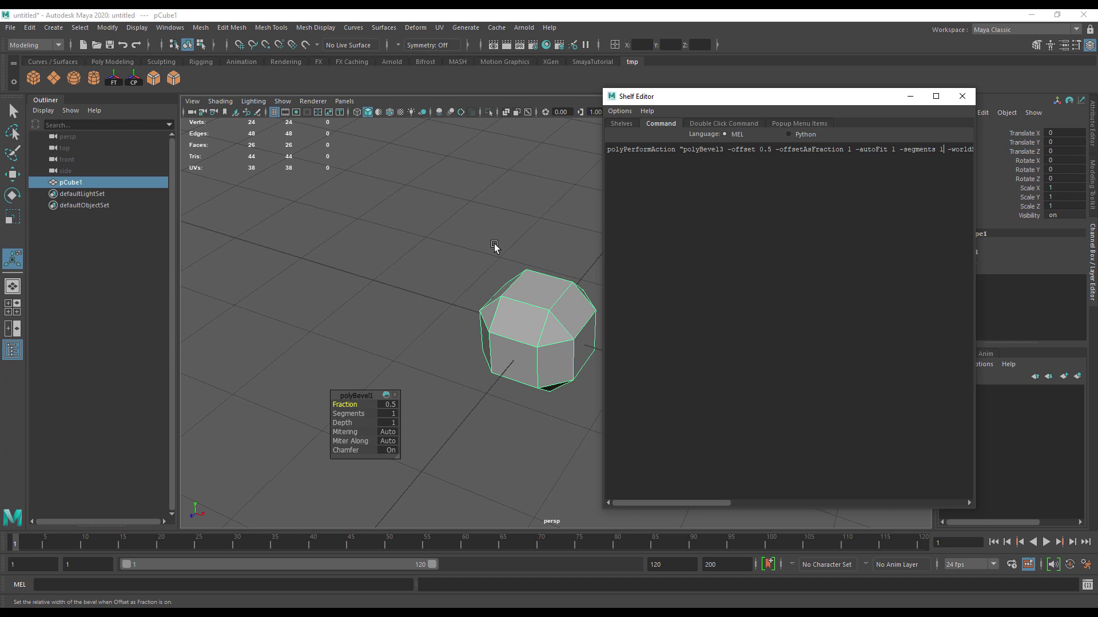
{"action": "left_click", "coordinate": [963, 96]}
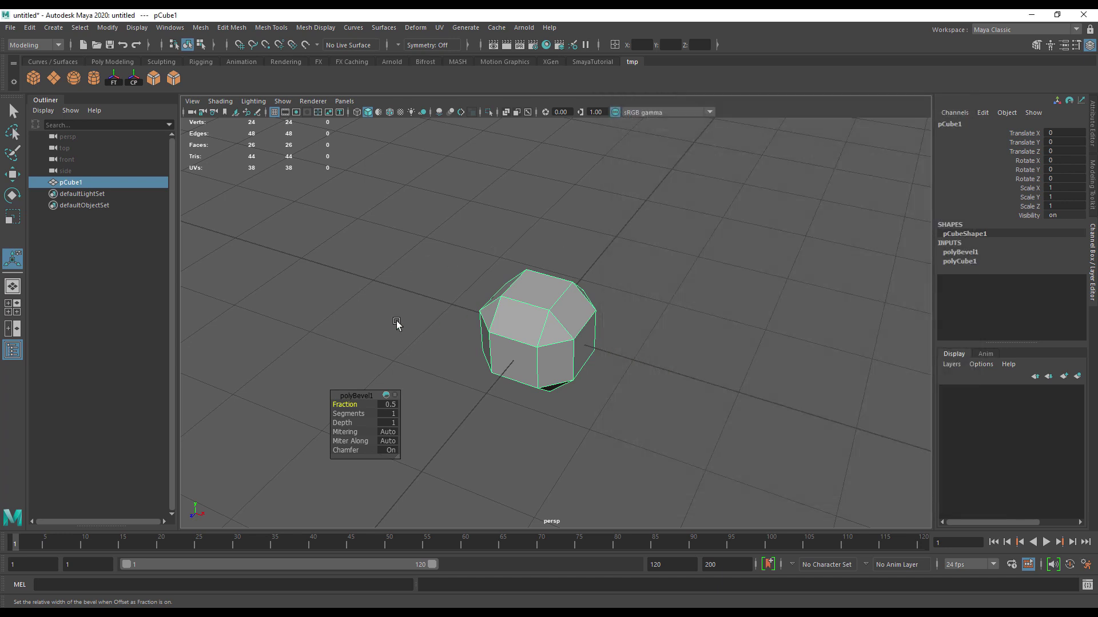
Inspect the bevel button's double-click command in the Shelf Editor and test its options window.
{"action": "right_click", "coordinate": [154, 80]}
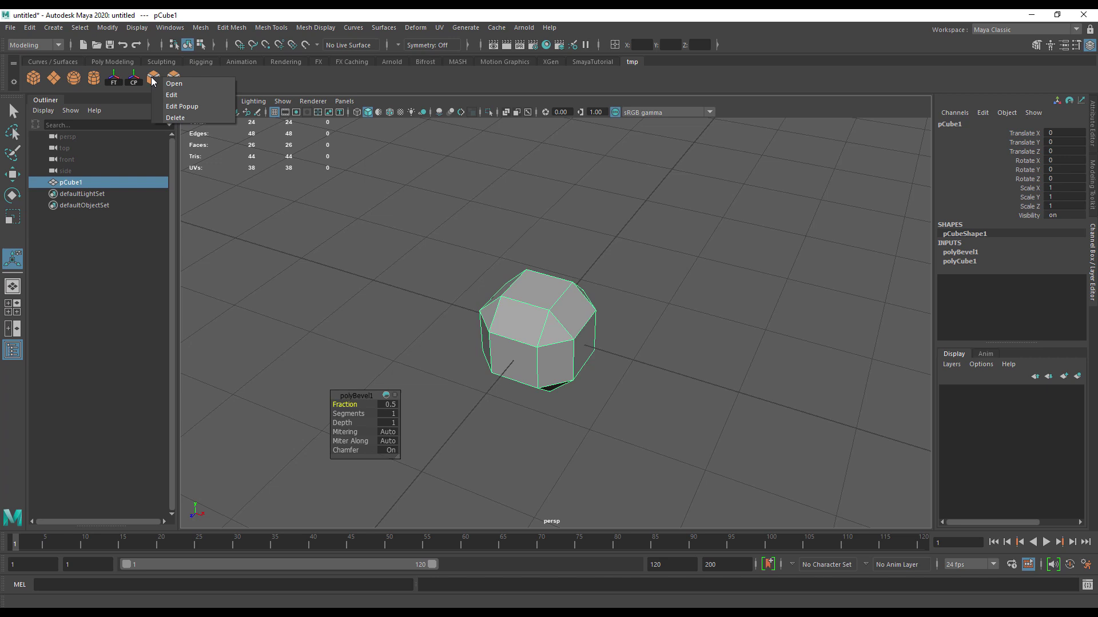
{"action": "left_click", "coordinate": [171, 95]}
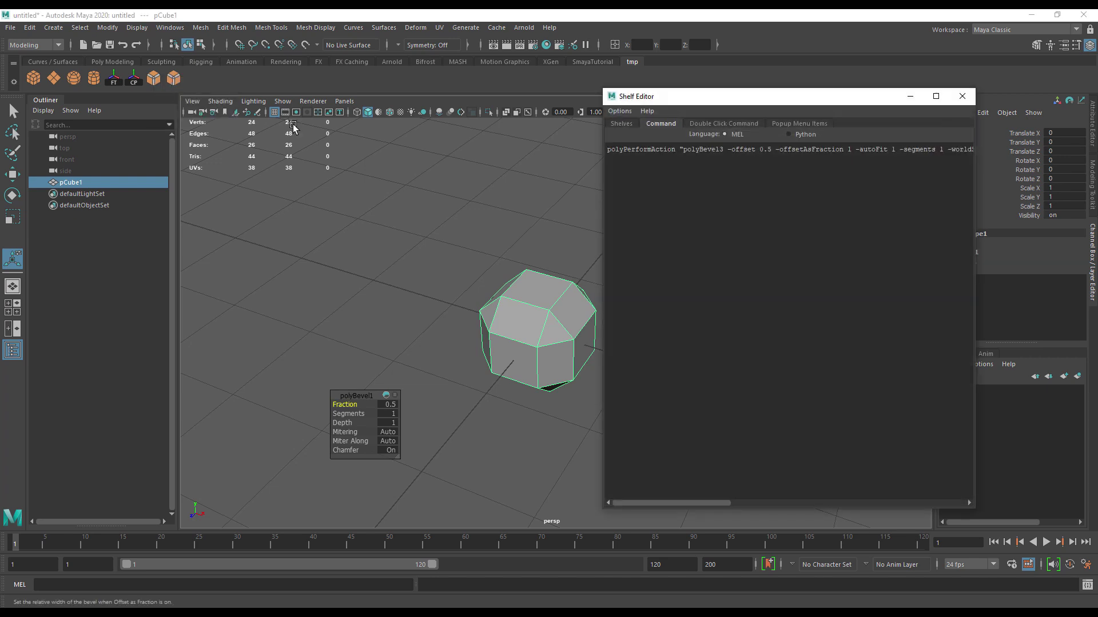
{"action": "left_click", "coordinate": [702, 124]}
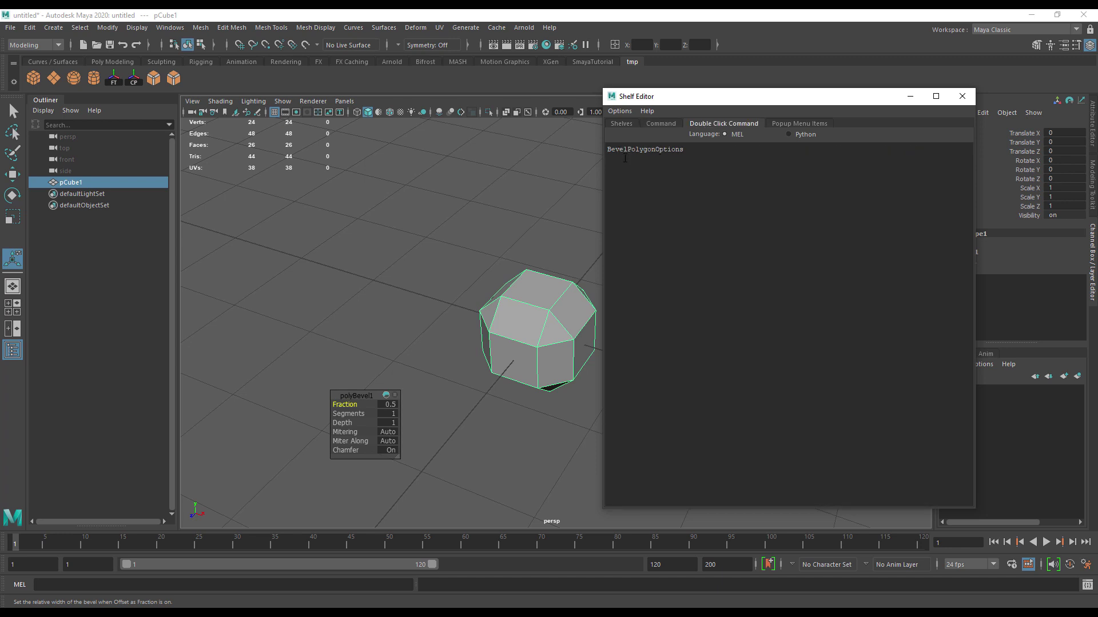
{"action": "left_click", "coordinate": [962, 96]}
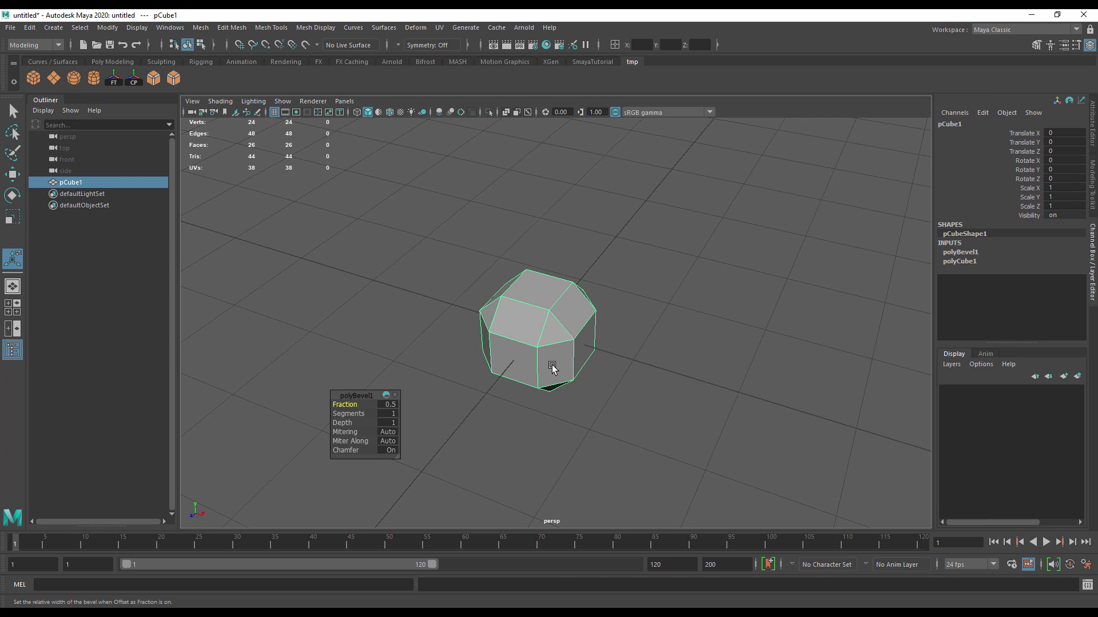
{"action": "double_click", "coordinate": [154, 78]}
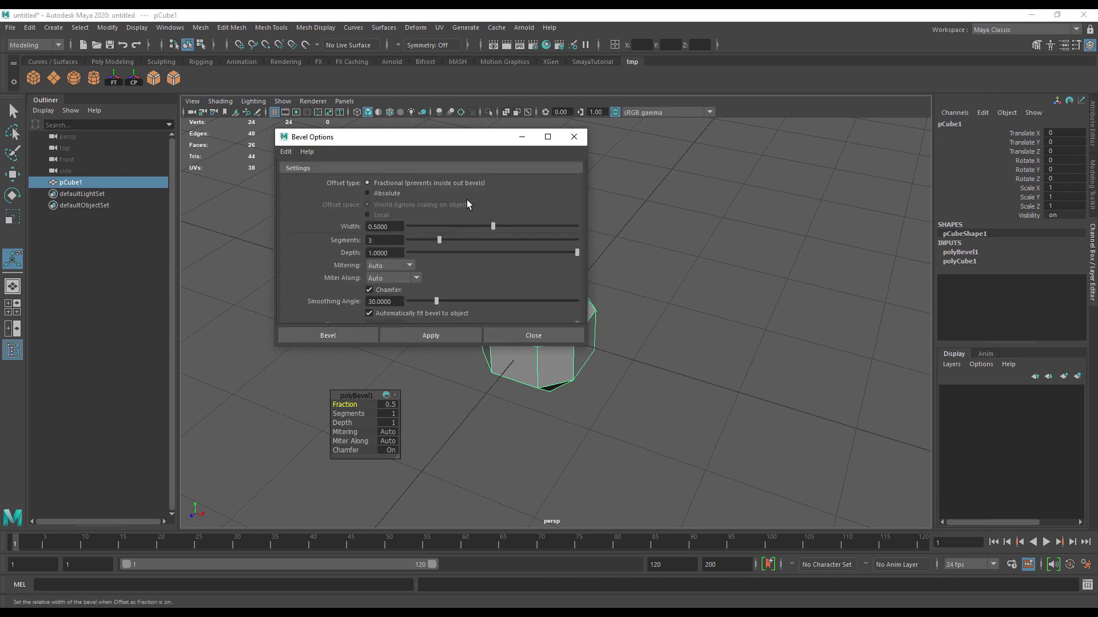
{"action": "left_click", "coordinate": [574, 137]}
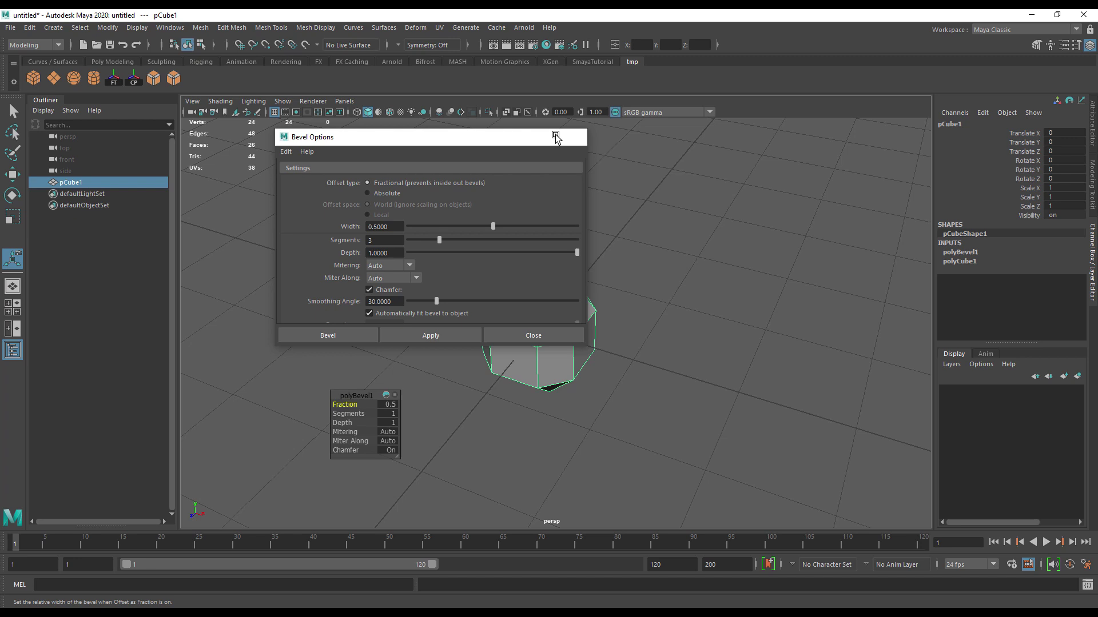
Compare both bevel buttons' commands, then delete the last, bevel-options button from the shelf.
{"action": "right_click", "coordinate": [173, 78]}
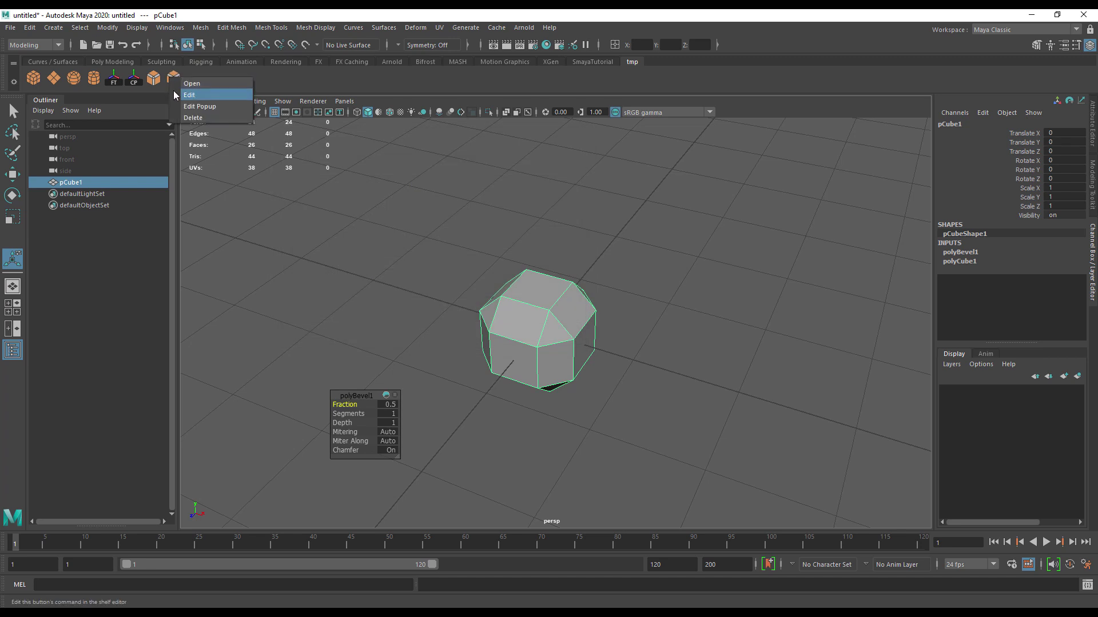
{"action": "left_click", "coordinate": [189, 95]}
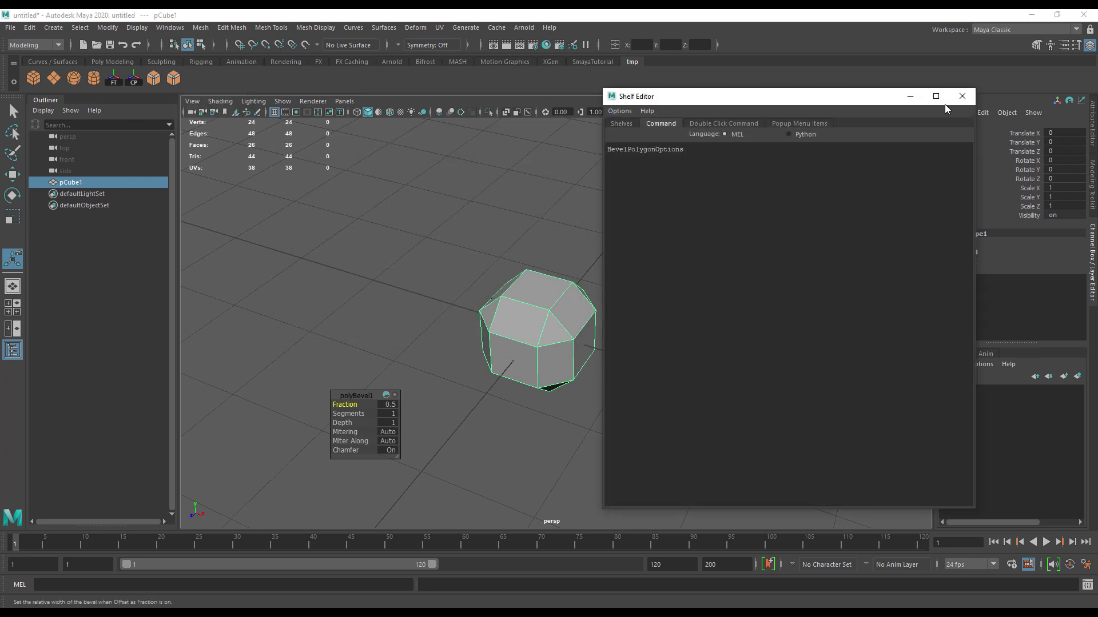
{"action": "left_click", "coordinate": [959, 93]}
{"action": "right_click", "coordinate": [158, 84]}
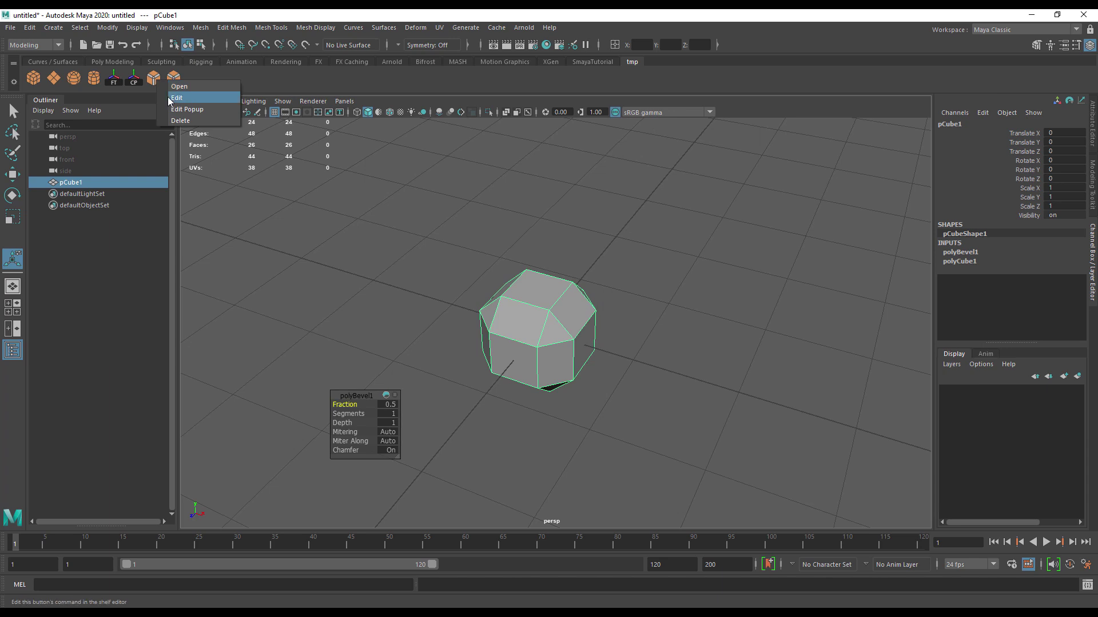
{"action": "left_click", "coordinate": [173, 96]}
{"action": "left_click", "coordinate": [690, 124]}
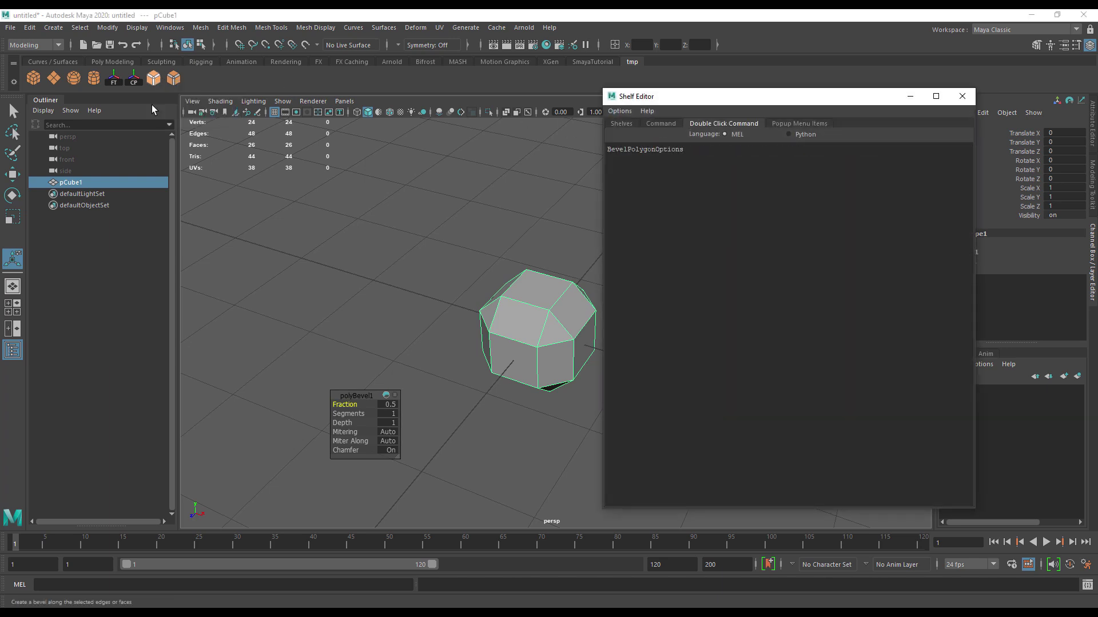
{"action": "left_click", "coordinate": [963, 96]}
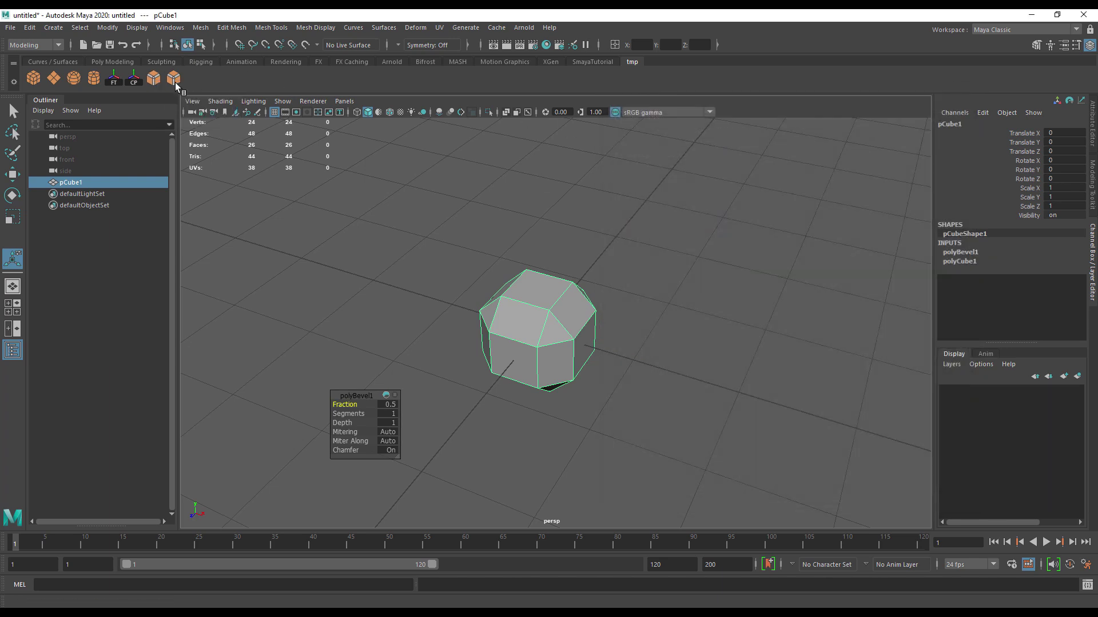
{"action": "right_click", "coordinate": [175, 82]}
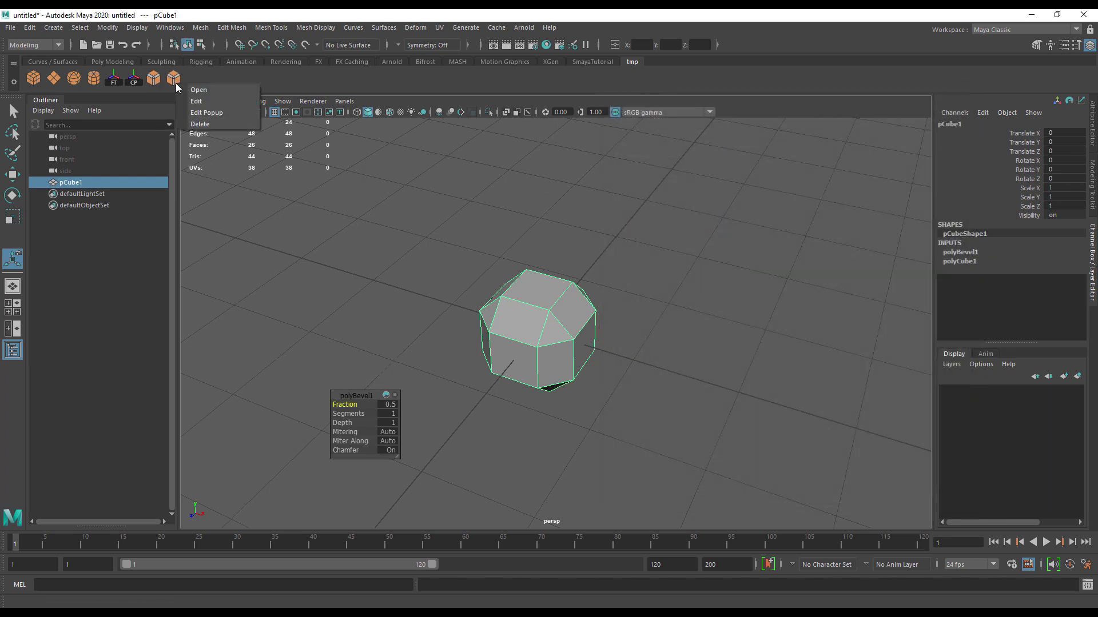
{"action": "left_click", "coordinate": [200, 124]}
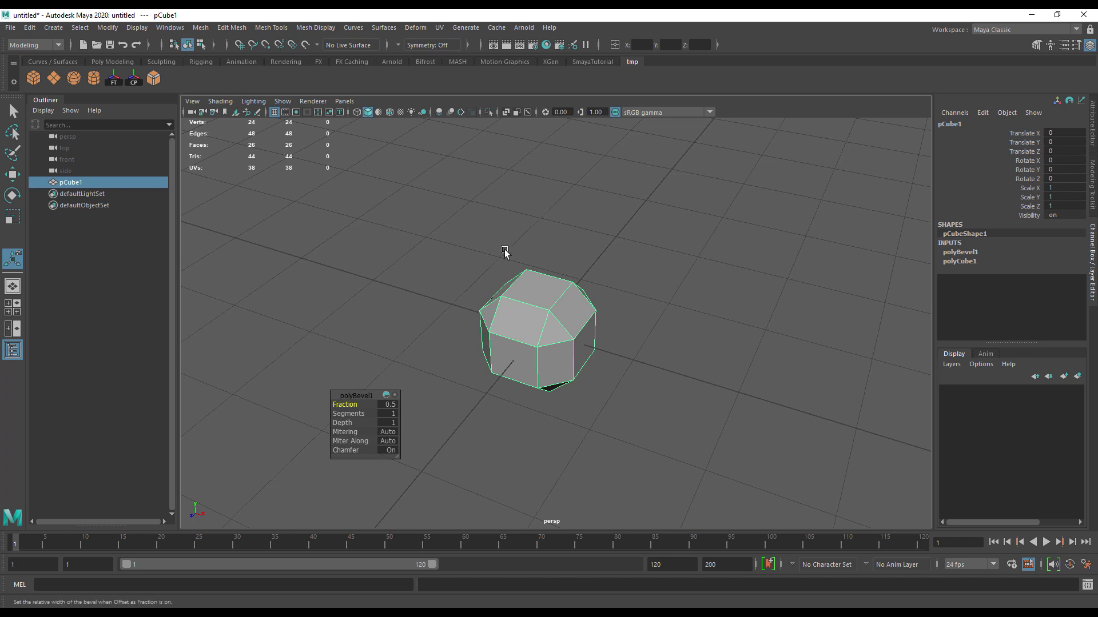
Deselect the cube and add Edit Mesh > Average Vertices and Chamfer Vertices buttons to tmp.
{"action": "left_click", "coordinate": [445, 264]}
{"action": "key", "text": "space"}
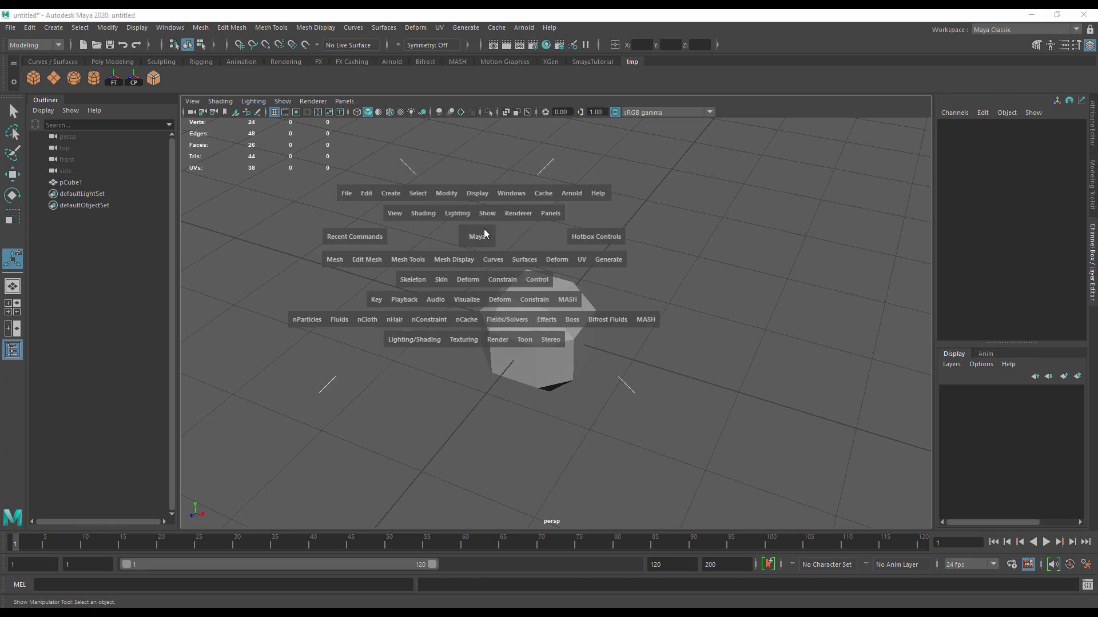
{"action": "left_click", "coordinate": [393, 260]}
{"action": "left_click", "coordinate": [373, 260]}
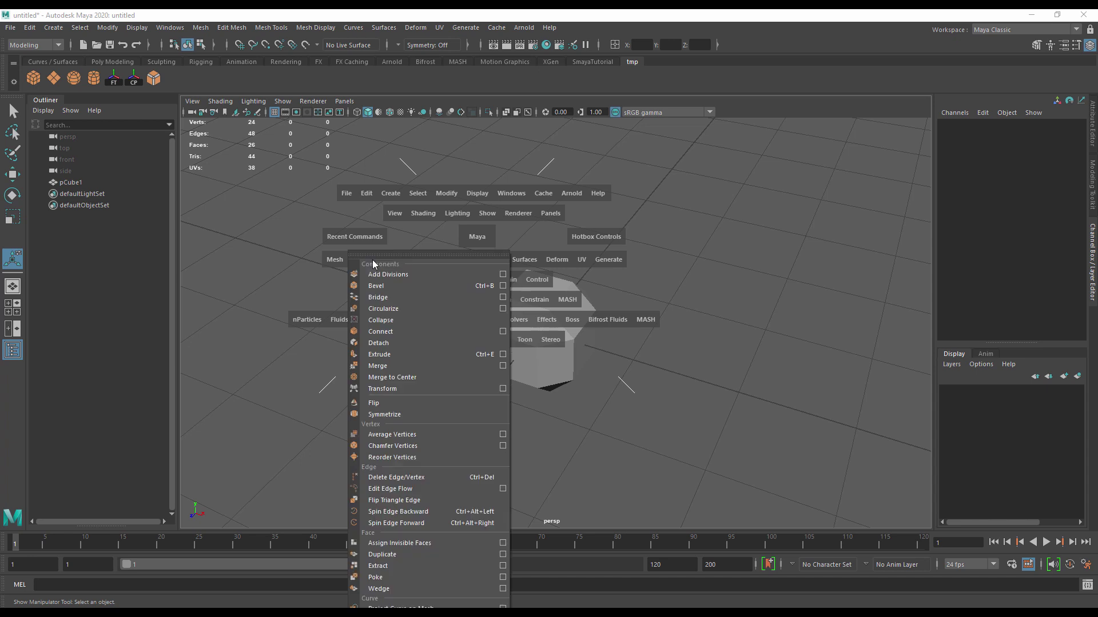
{"action": "left_click", "coordinate": [403, 434], "text": "ctrl+shift"}
{"action": "left_click", "coordinate": [404, 446], "text": "ctrl+shift"}
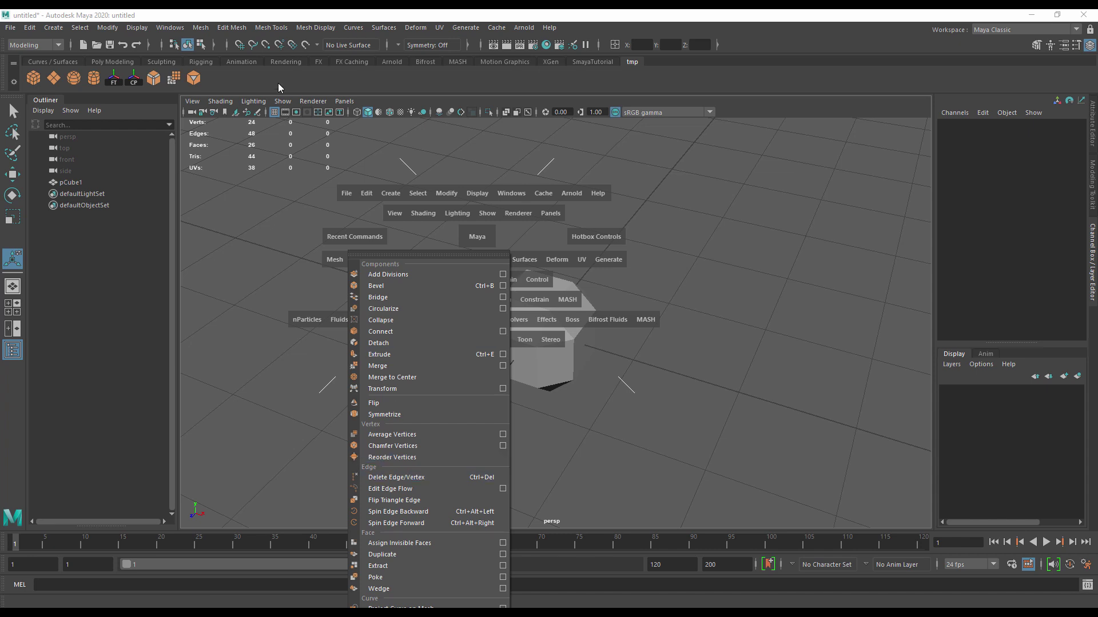
{"action": "right_click", "coordinate": [174, 79]}
{"action": "left_click", "coordinate": [198, 100]}
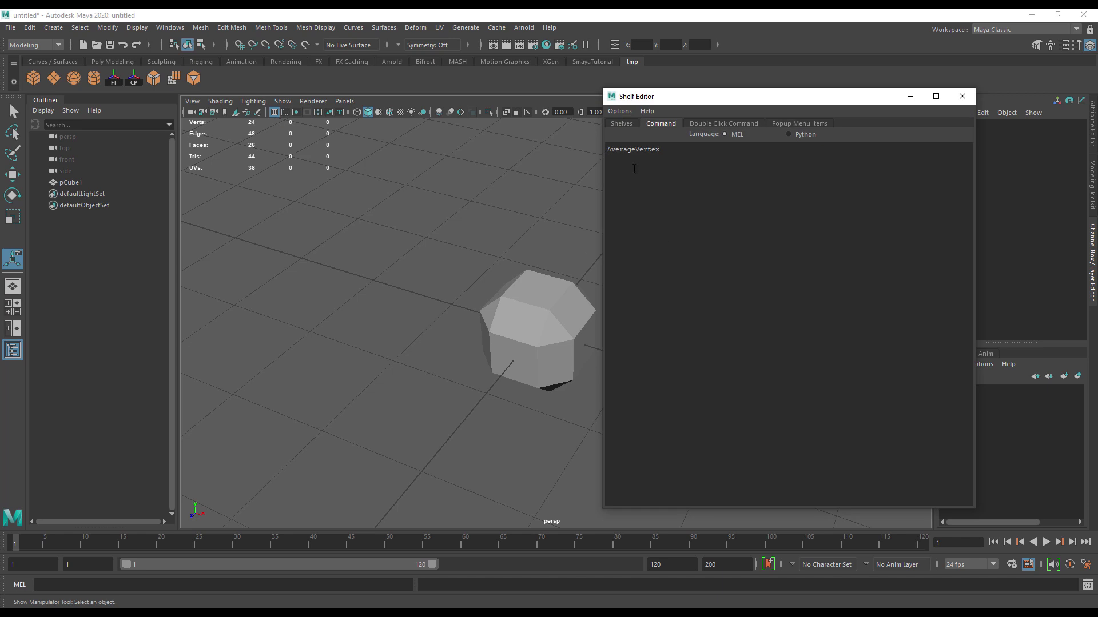
{"action": "left_click", "coordinate": [705, 123]}
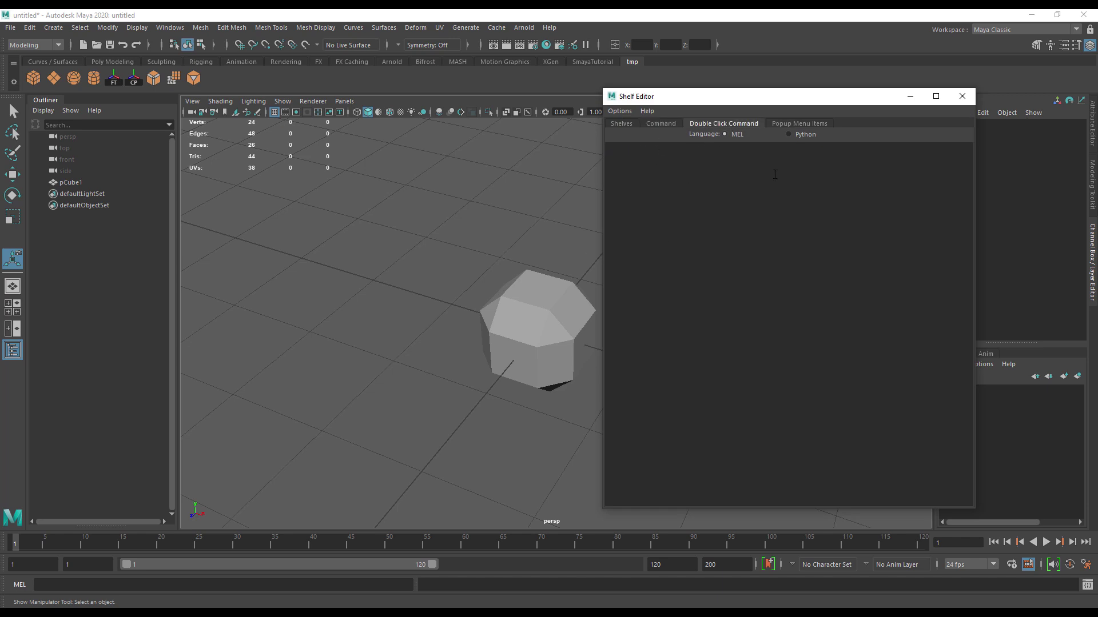
{"action": "left_click", "coordinate": [961, 98]}
{"action": "right_click", "coordinate": [196, 80]}
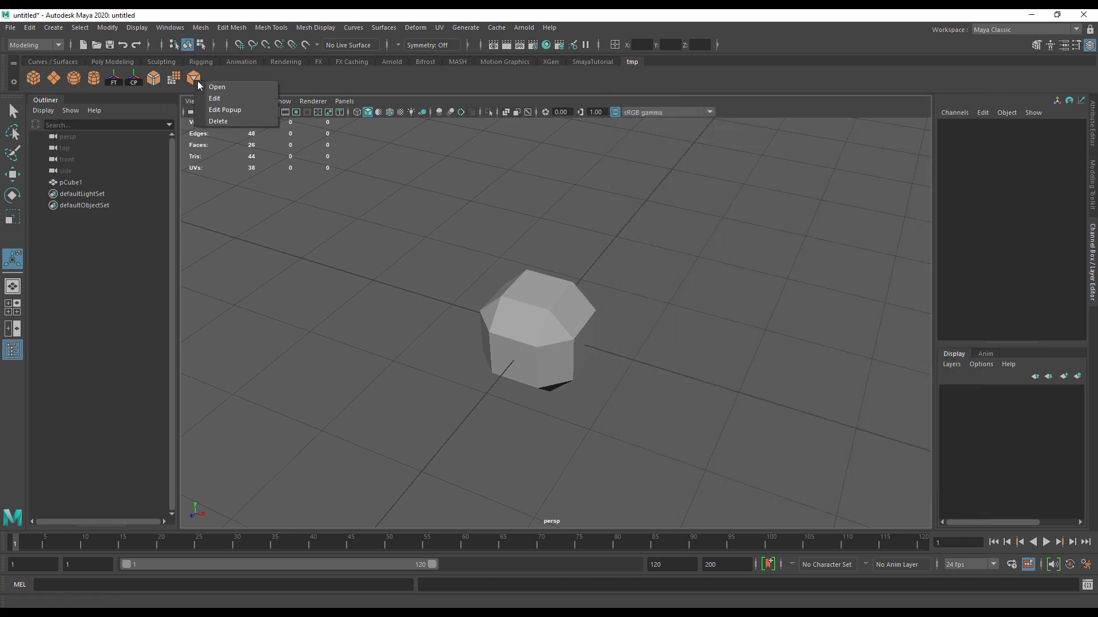
{"action": "left_click", "coordinate": [214, 98]}
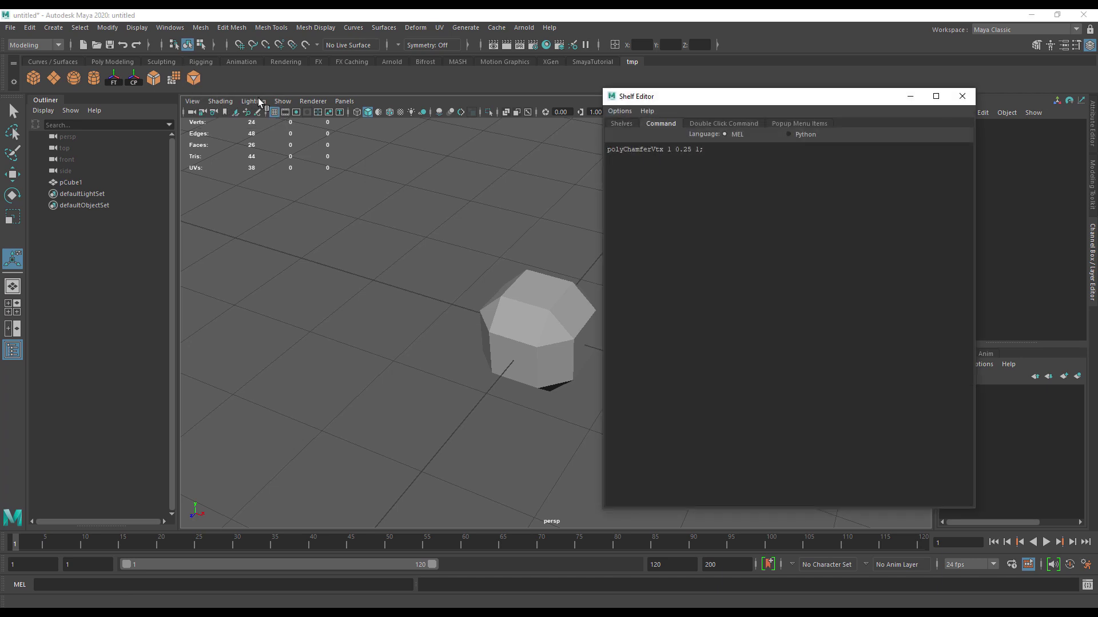
{"action": "left_click", "coordinate": [709, 127]}
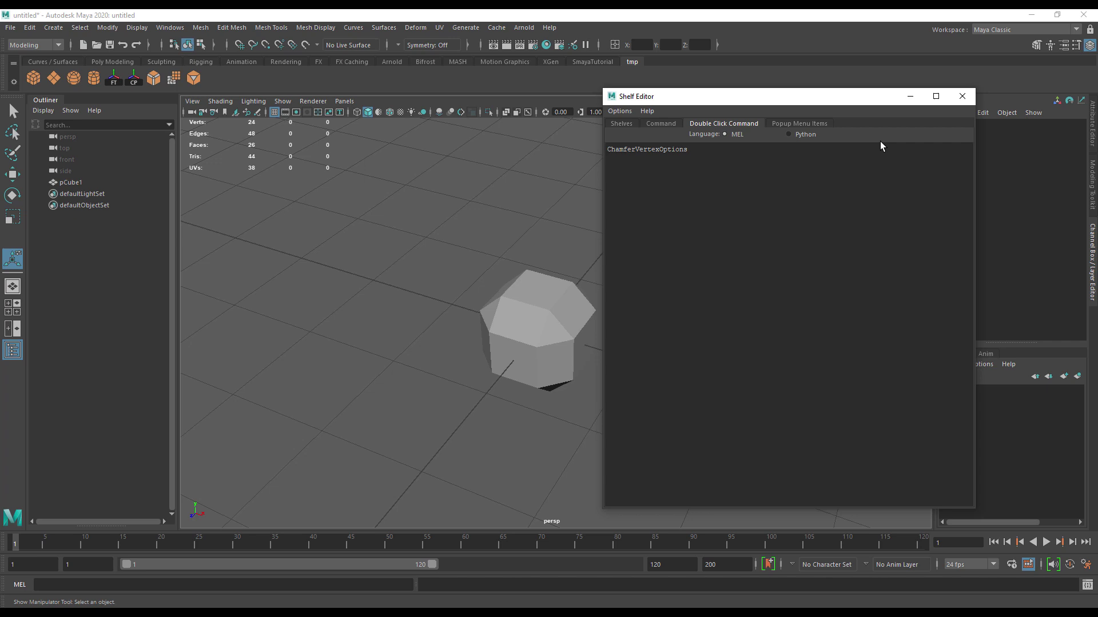
{"action": "left_click", "coordinate": [962, 96]}
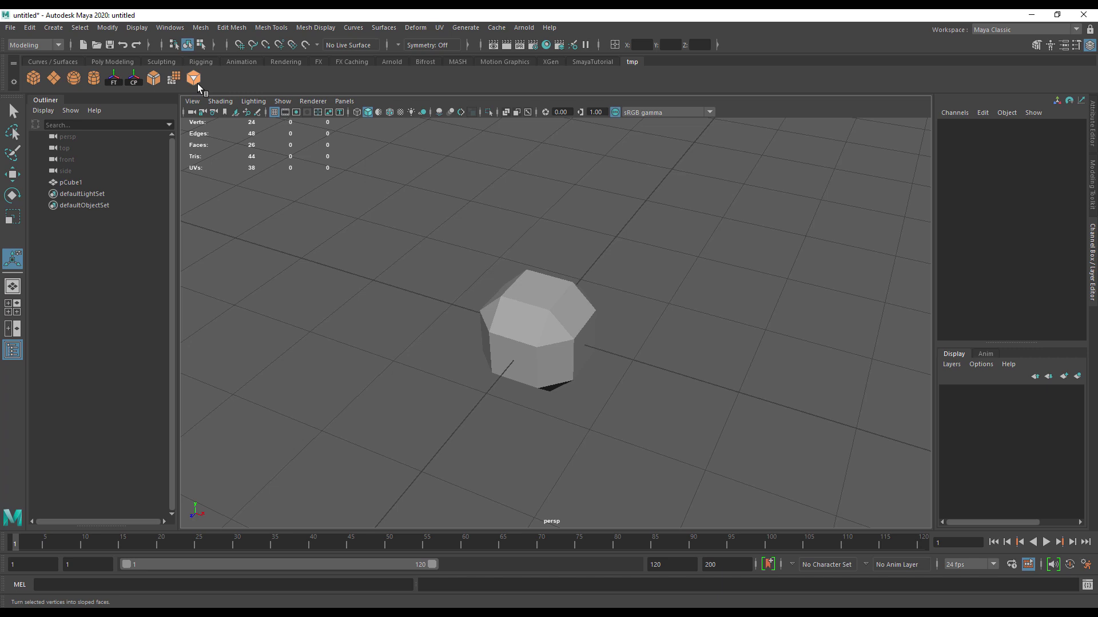
{"action": "right_click", "coordinate": [174, 80]}
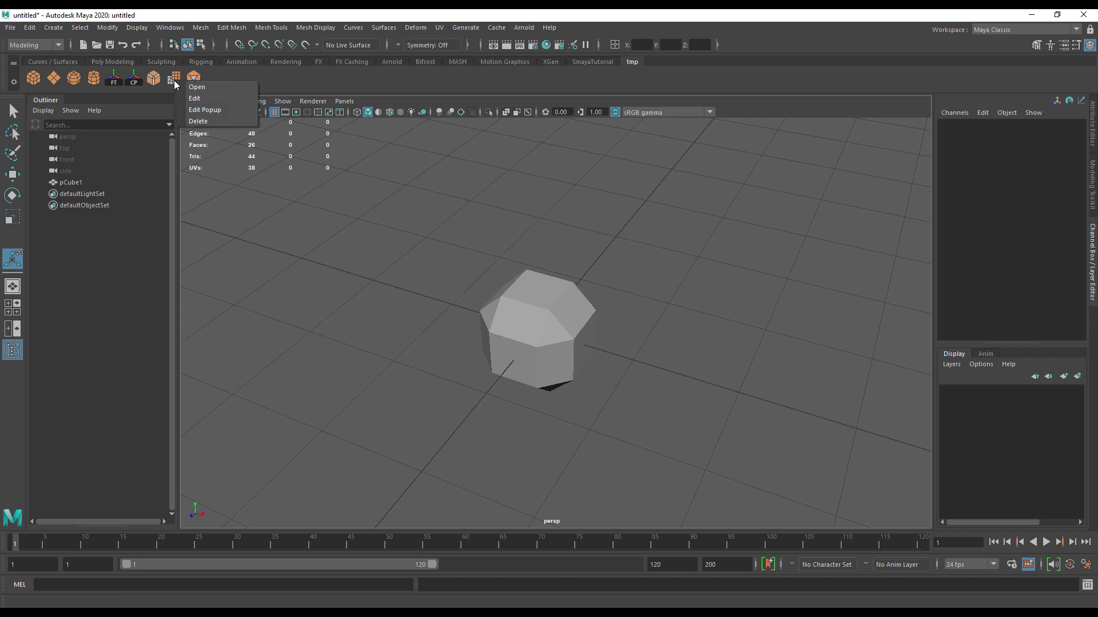
{"action": "left_click", "coordinate": [189, 100]}
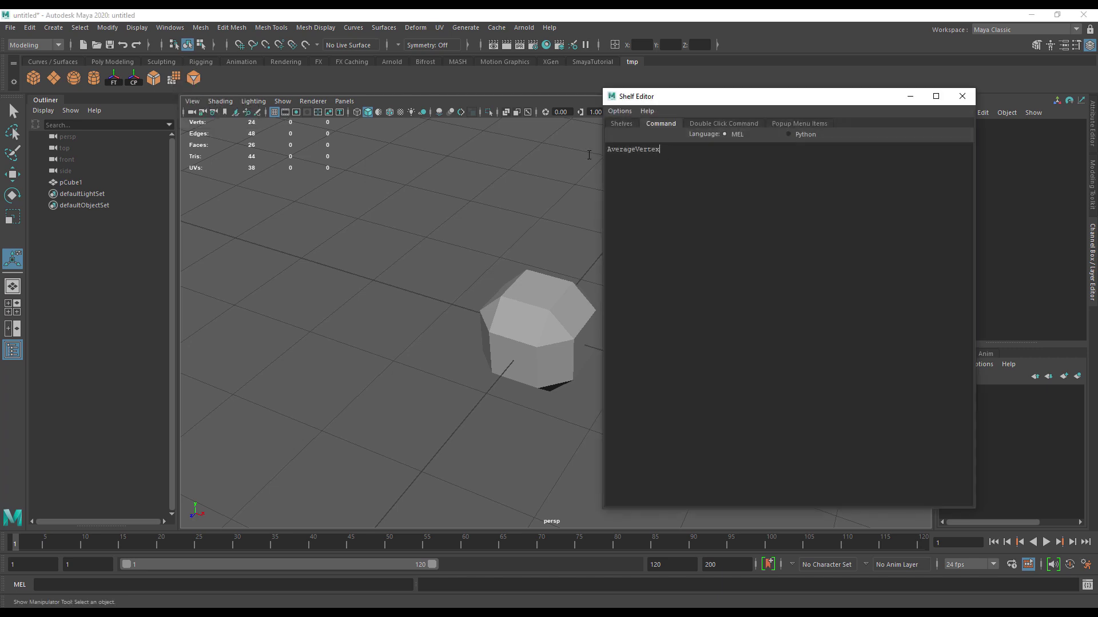
{"action": "double_click", "coordinate": [615, 150]}
{"action": "key", "text": "ctrl+c"}
{"action": "left_click", "coordinate": [961, 96]}
In the Chamfer Vertices button's popup editor, add an item named AverageVertex with command AverageVertex.
{"action": "right_click", "coordinate": [193, 78]}
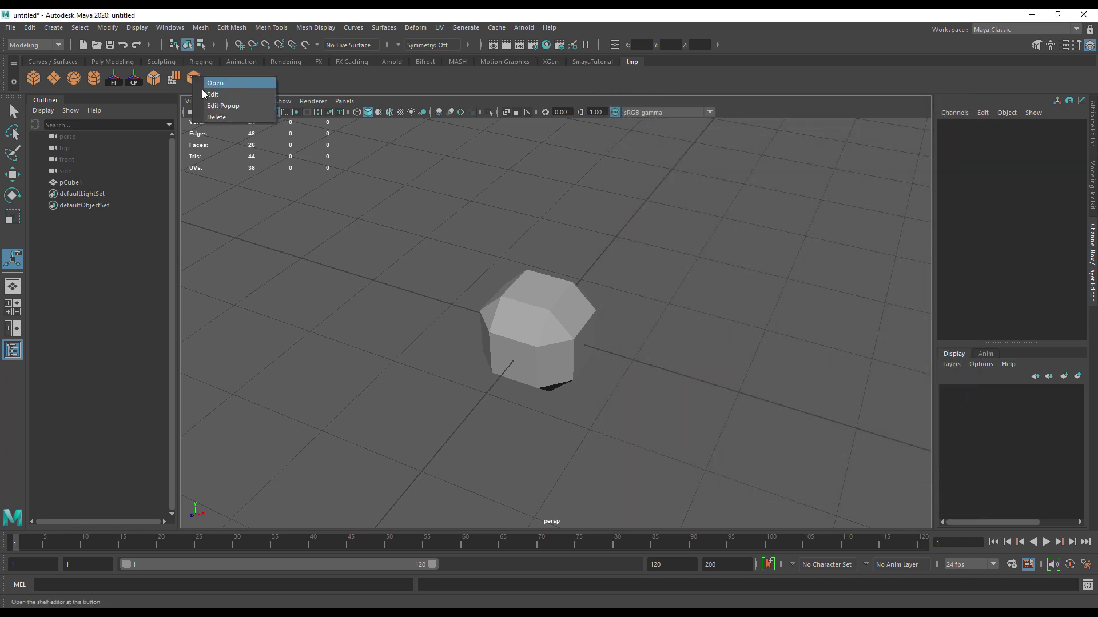
{"action": "left_click", "coordinate": [209, 108]}
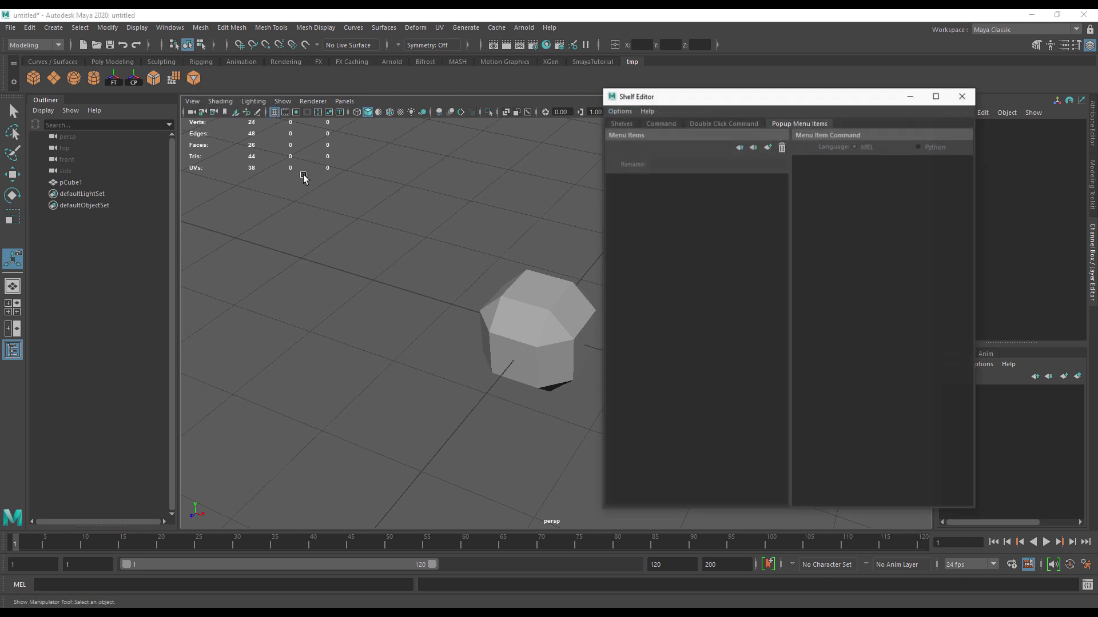
{"action": "left_click", "coordinate": [768, 148]}
{"action": "triple_click", "coordinate": [686, 164]}
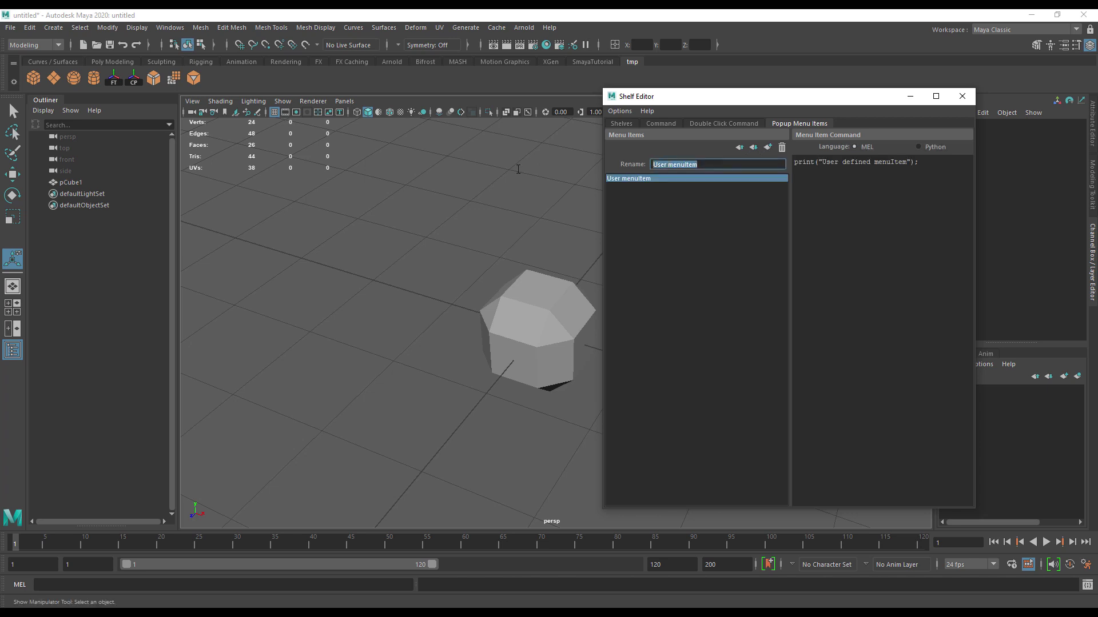
{"action": "key", "text": "ctrl+v"}
{"action": "left_click", "coordinate": [917, 165]}
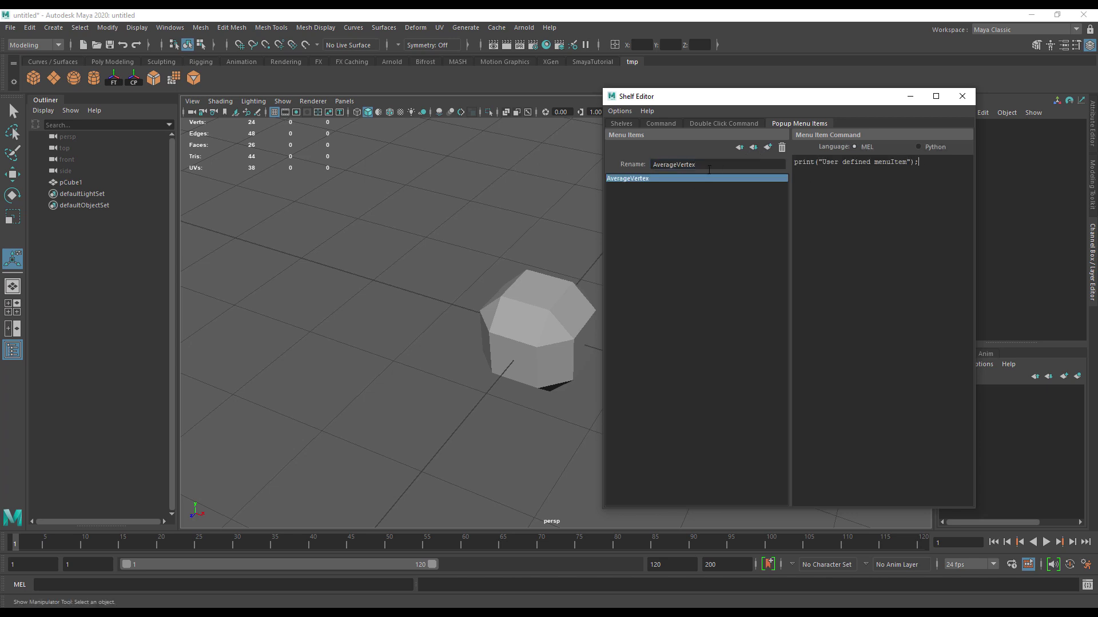
{"action": "key", "text": "ctrl+a"}
{"action": "key", "text": "ctrl+v"}
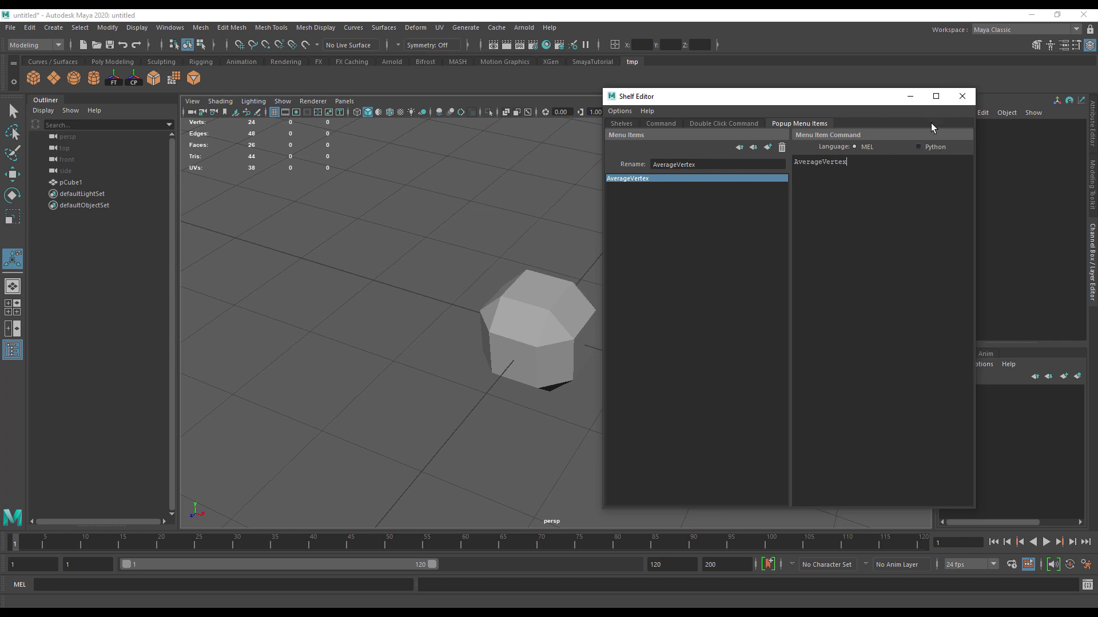
{"action": "left_click", "coordinate": [960, 103]}
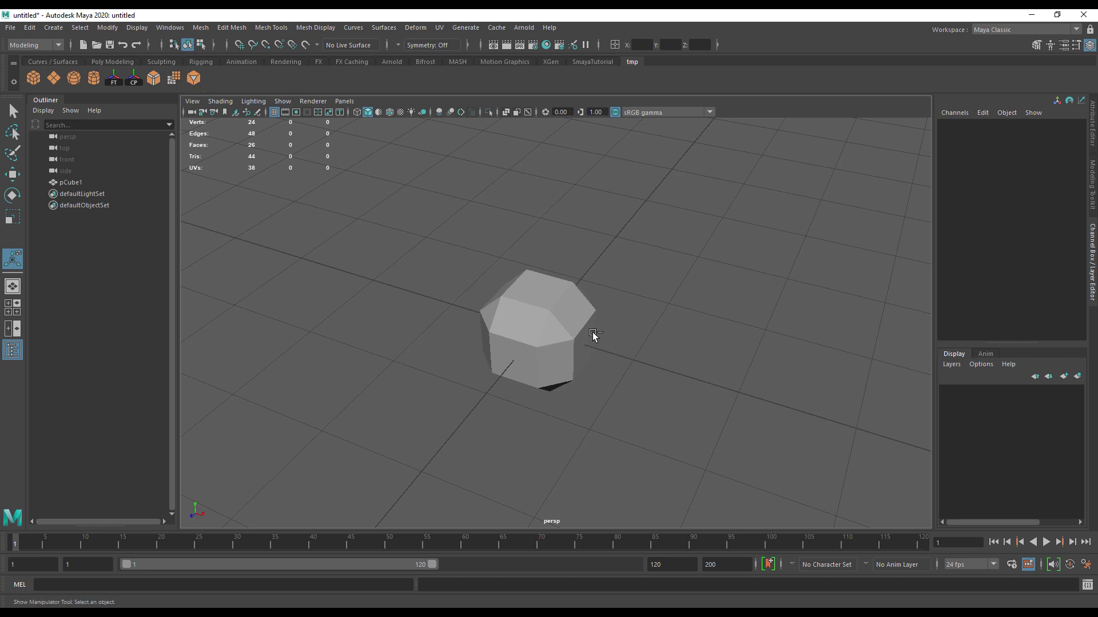
Reselect the cube and open the Chamfer Vertices button's popup menu items in the Shelf Editor.
{"action": "key", "text": "ctrl+z"}
{"action": "right_click", "coordinate": [196, 86]}
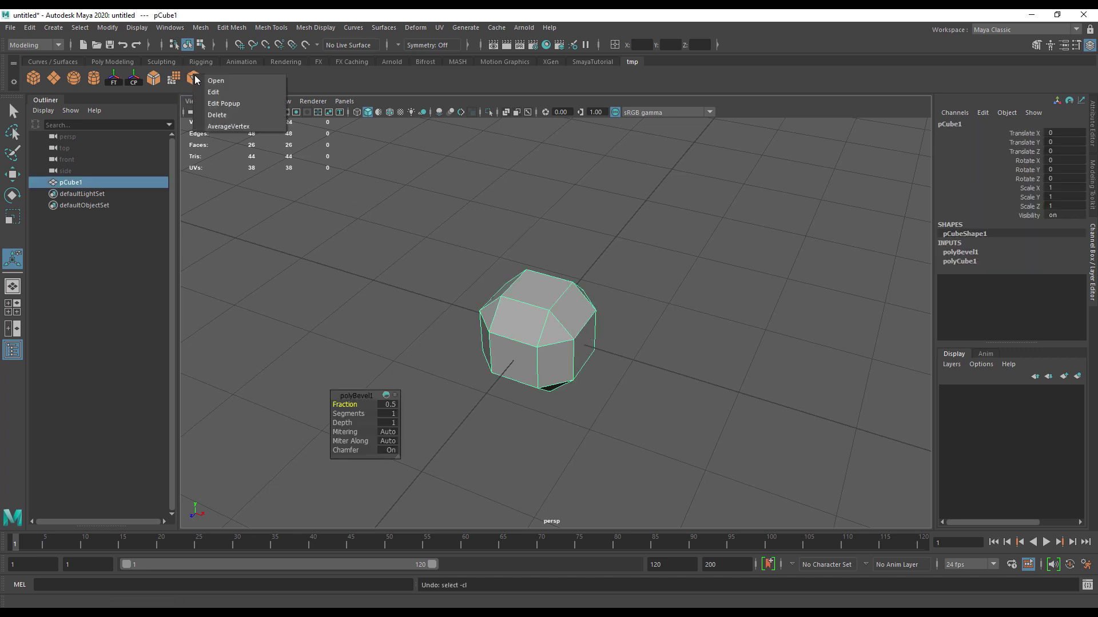
{"action": "left_click", "coordinate": [245, 91]}
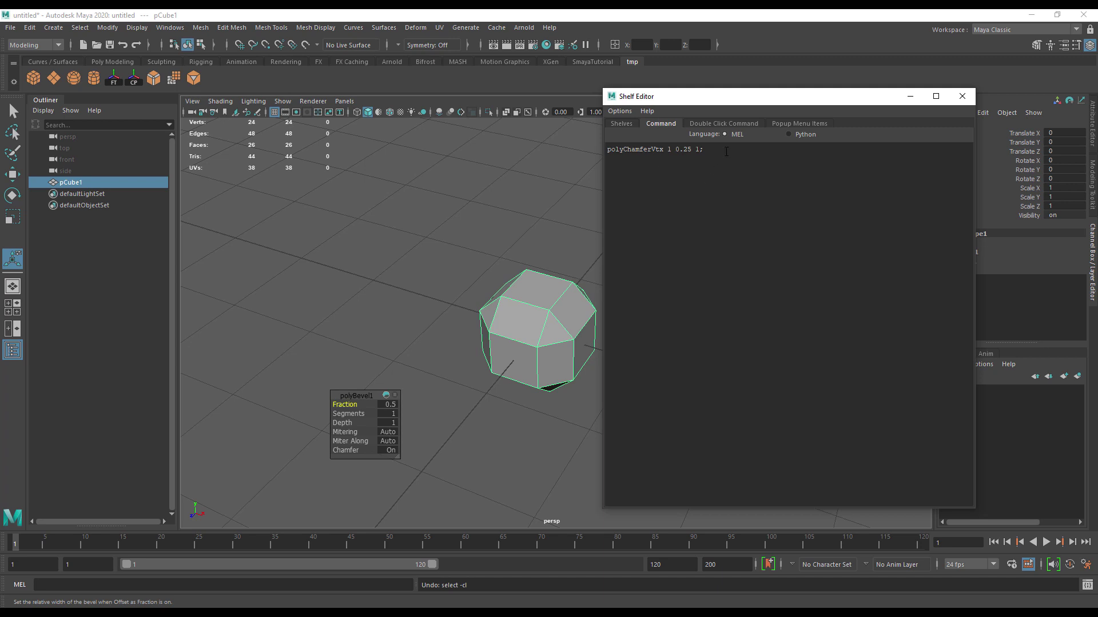
{"action": "left_click", "coordinate": [724, 125]}
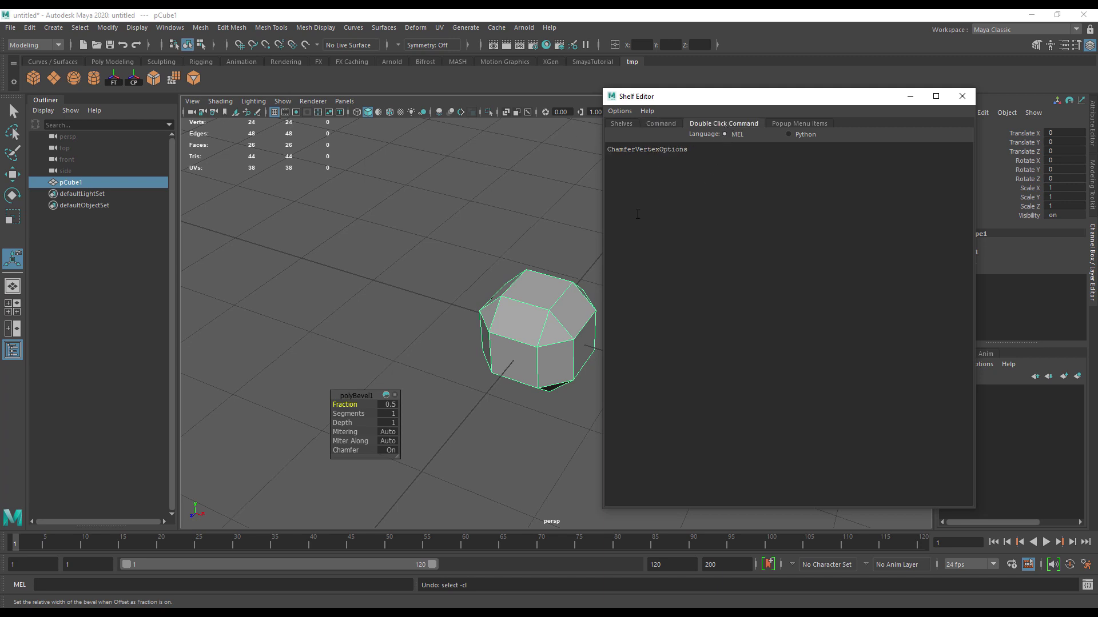
{"action": "left_click", "coordinate": [798, 126]}
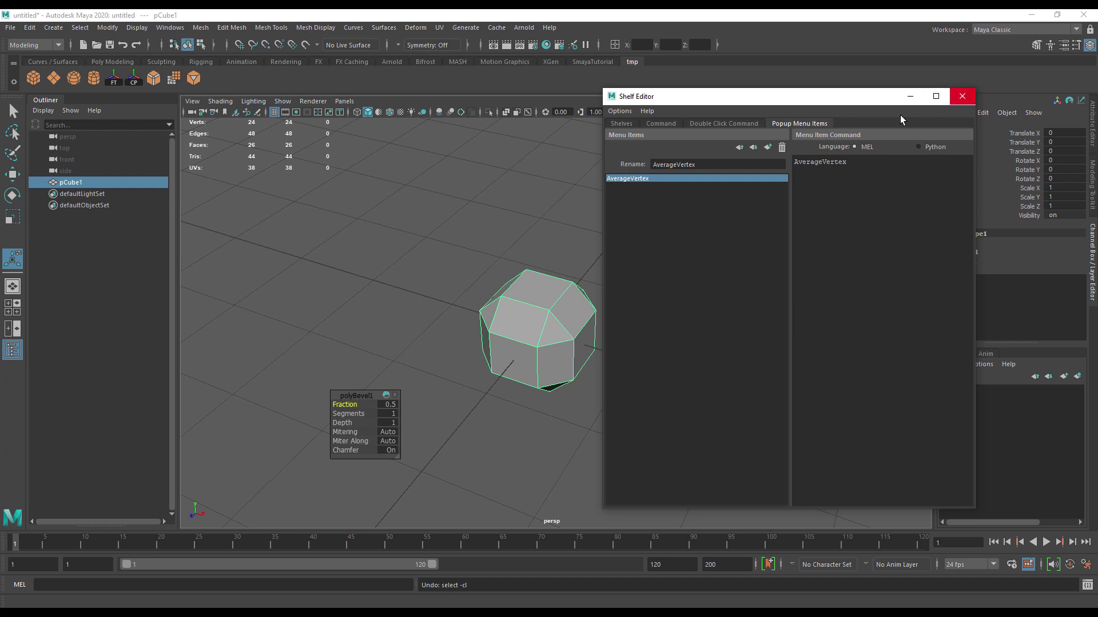
Add a new popup menu item named 'com 1' and close the Shelf Editor.
{"action": "left_click", "coordinate": [768, 148]}
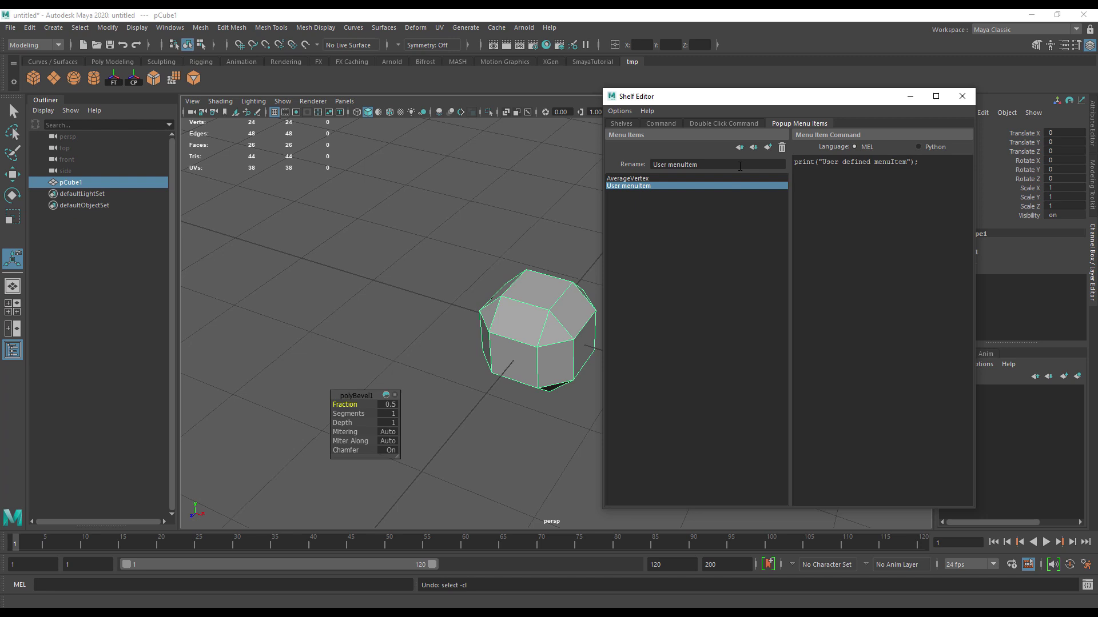
{"action": "triple_click", "coordinate": [739, 165]}
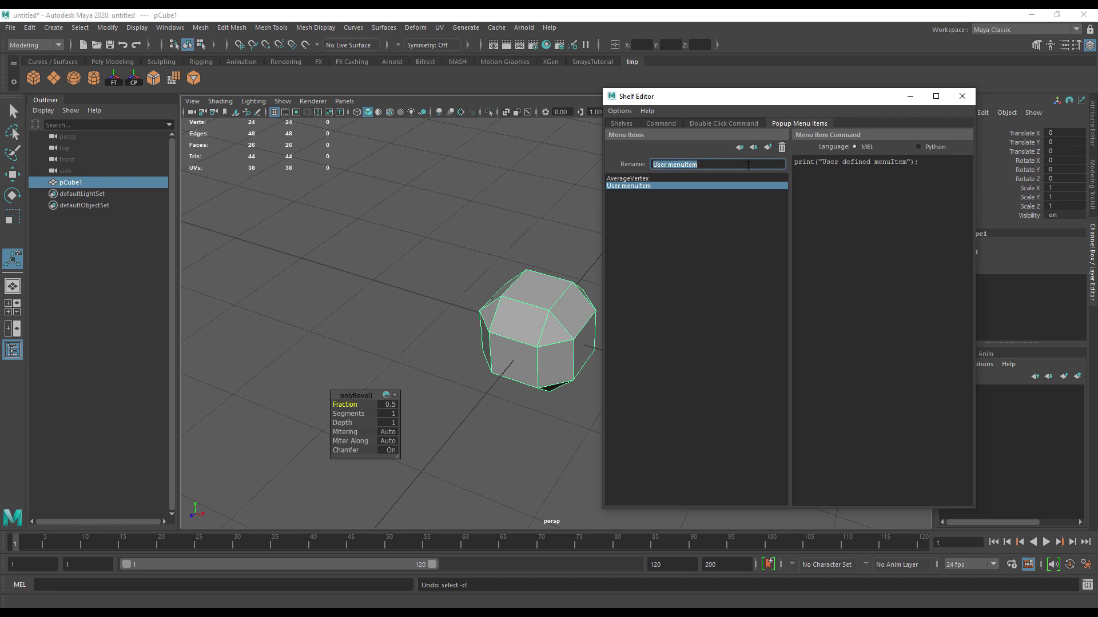
{"action": "type", "text": "com 1"}
{"action": "left_click", "coordinate": [709, 247]}
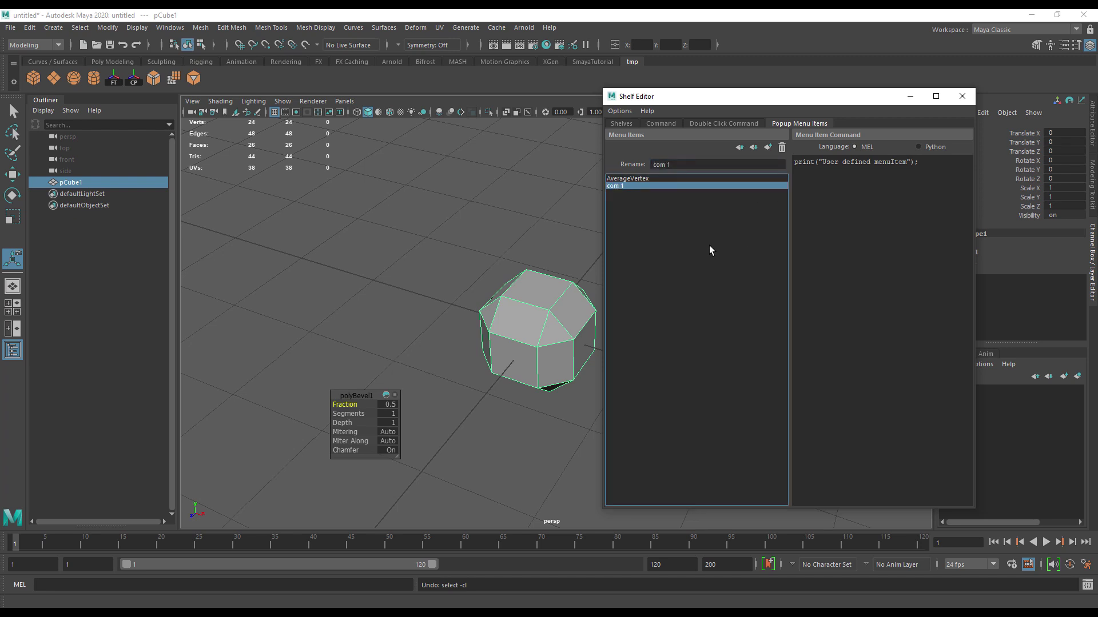
{"action": "left_click", "coordinate": [964, 99]}
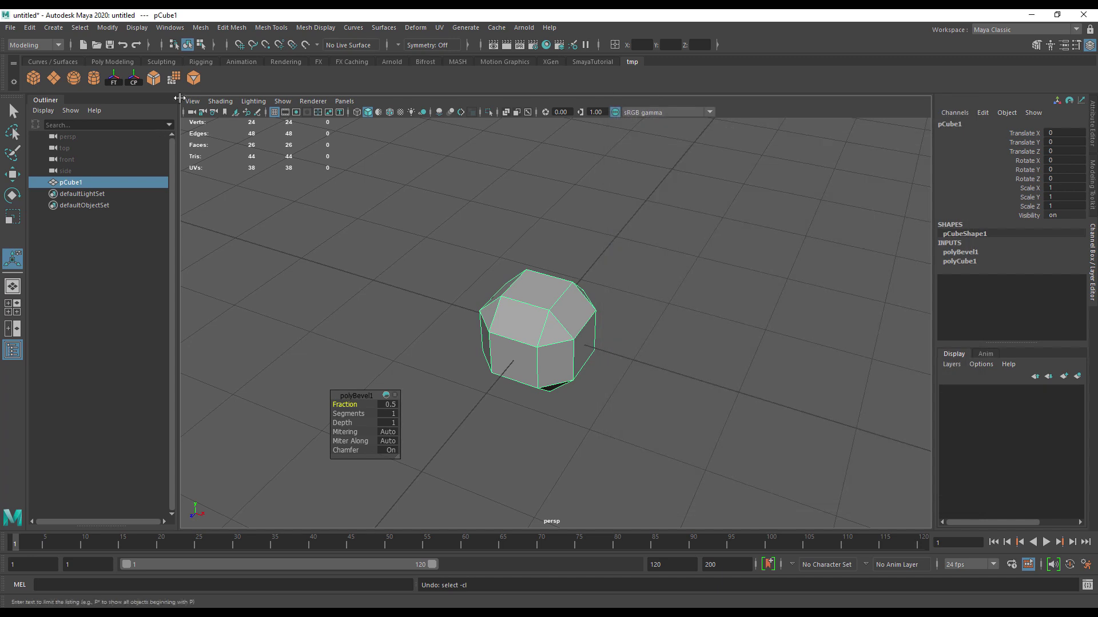
Delete the unwanted shelf button and smooth the cube with the chamfer button's AverageVertex popup item.
{"action": "right_click", "coordinate": [194, 83]}
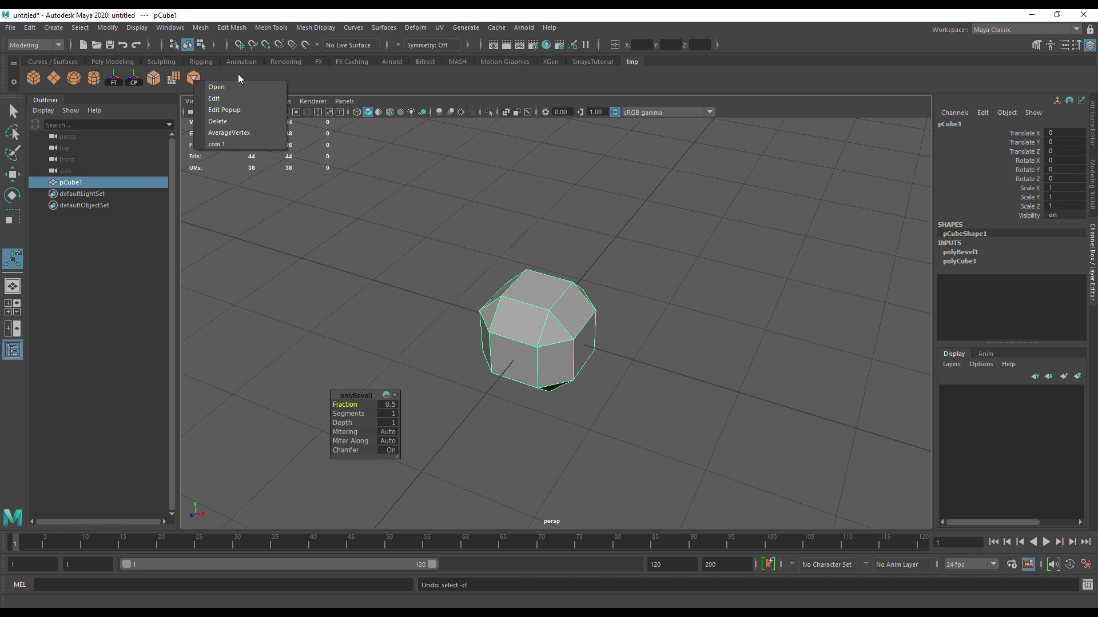
{"action": "right_click", "coordinate": [175, 80]}
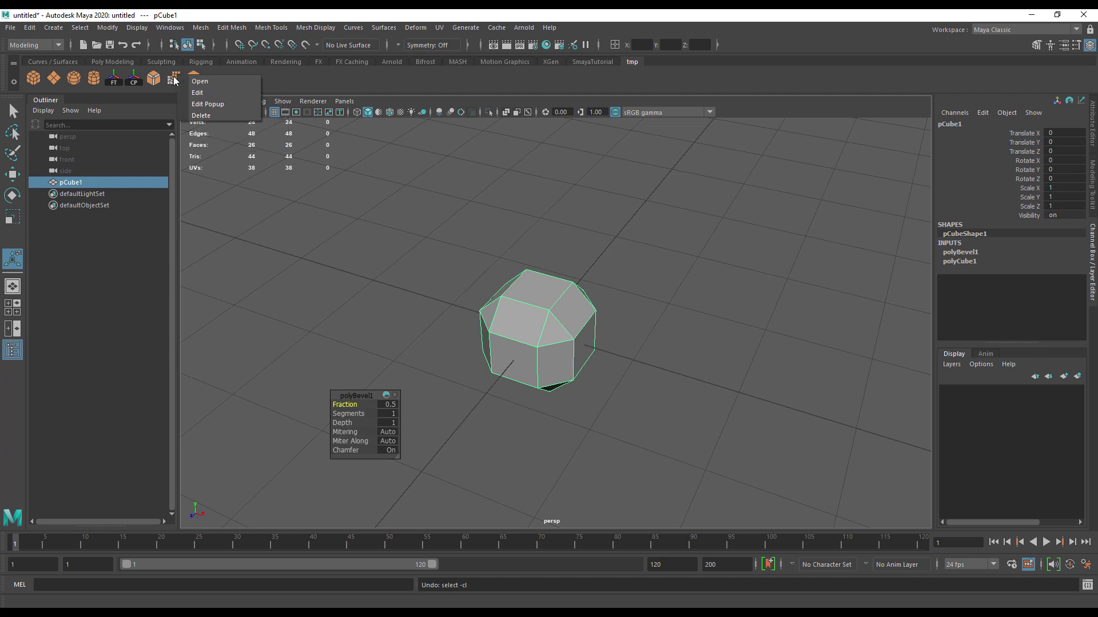
{"action": "left_click", "coordinate": [201, 116]}
{"action": "right_click", "coordinate": [182, 80]}
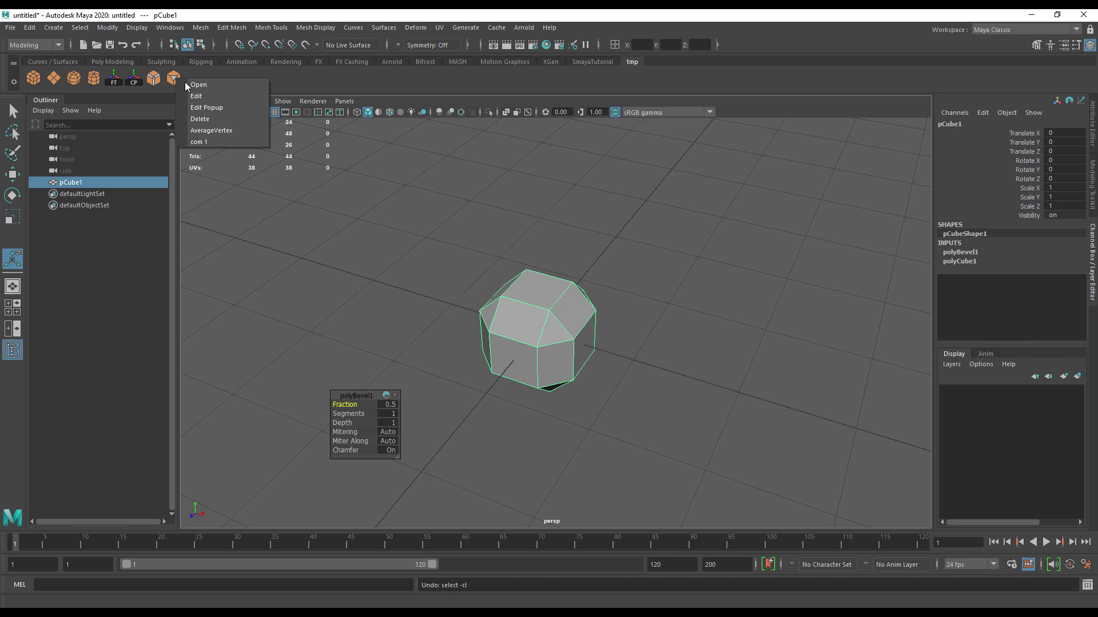
{"action": "left_click", "coordinate": [229, 130]}
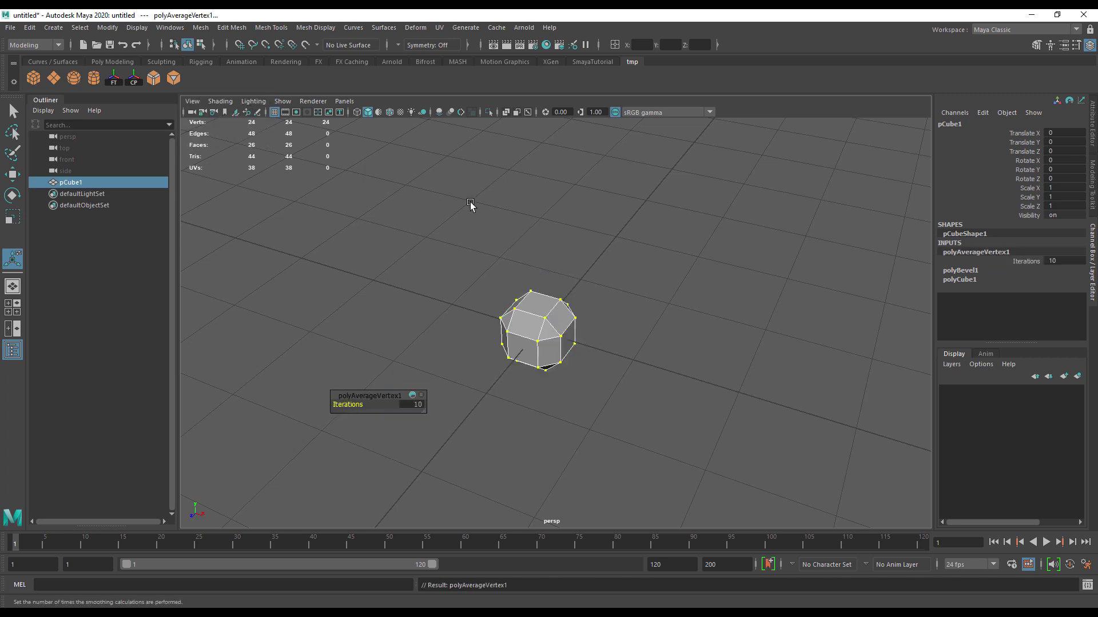
Review the button's double-click and popup commands, then marquee-select and delete the cube.
{"action": "right_click", "coordinate": [173, 78]}
{"action": "left_click", "coordinate": [197, 97]}
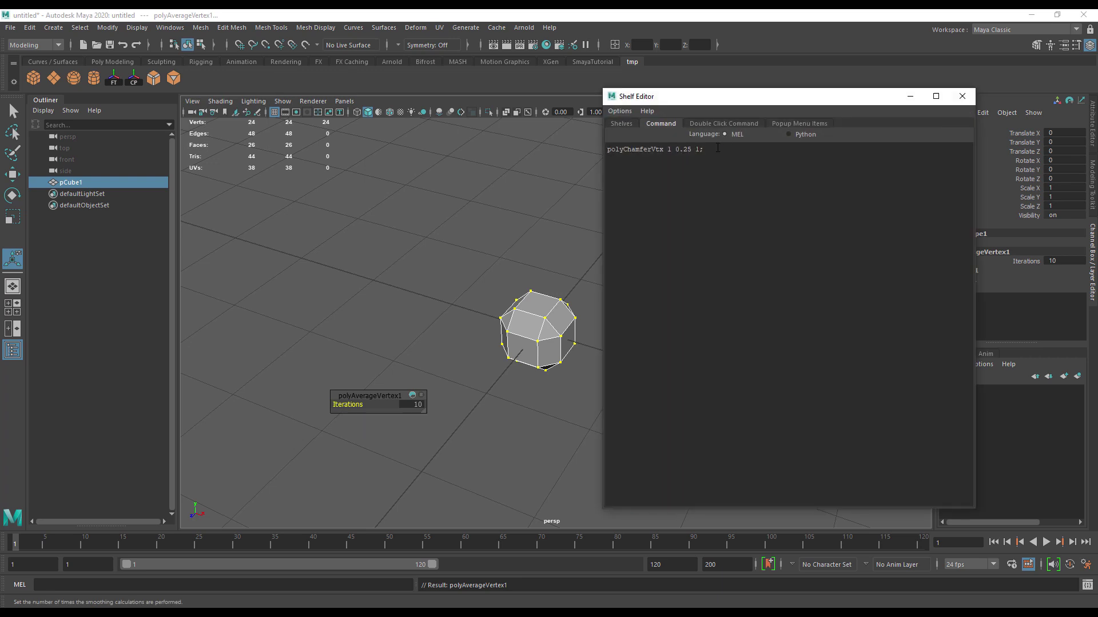
{"action": "left_click", "coordinate": [731, 124]}
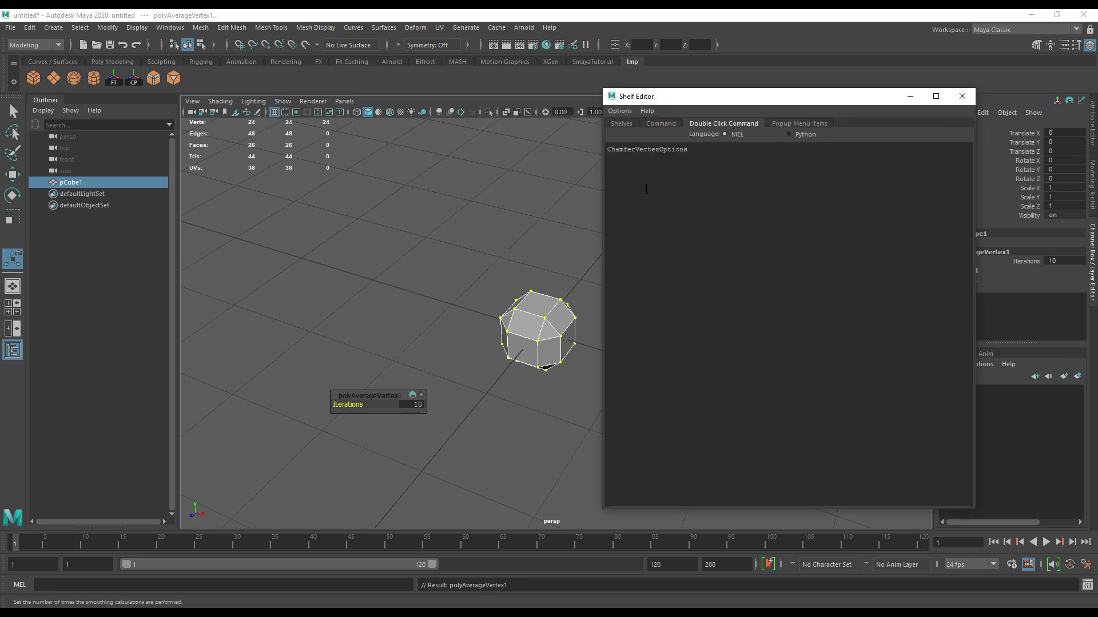
{"action": "left_click", "coordinate": [812, 125]}
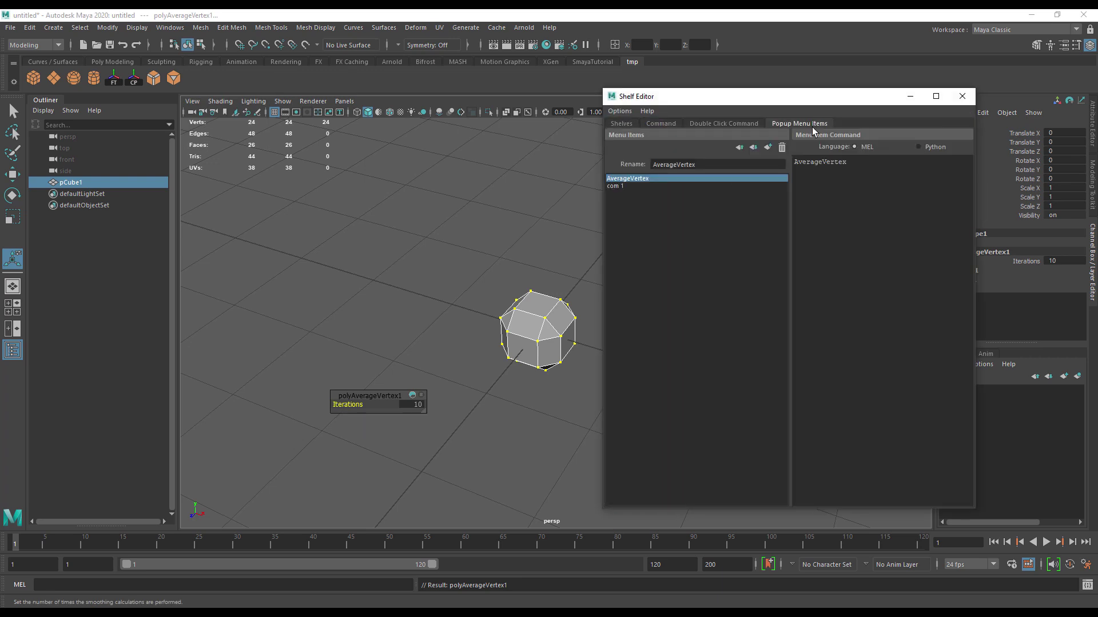
{"action": "left_click", "coordinate": [962, 102]}
{"action": "right_click", "coordinate": [173, 78]}
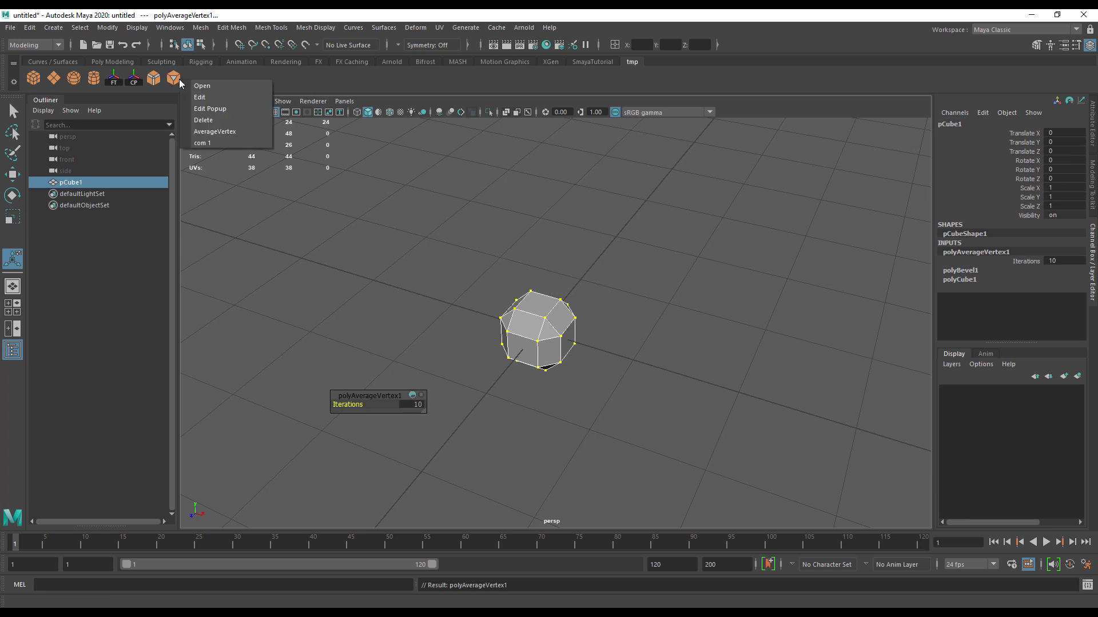
{"action": "left_click", "coordinate": [271, 200]}
{"action": "left_click_drag", "start_coordinate": [466, 250], "coordinate": [770, 451]}
{"action": "key", "text": "Delete"}
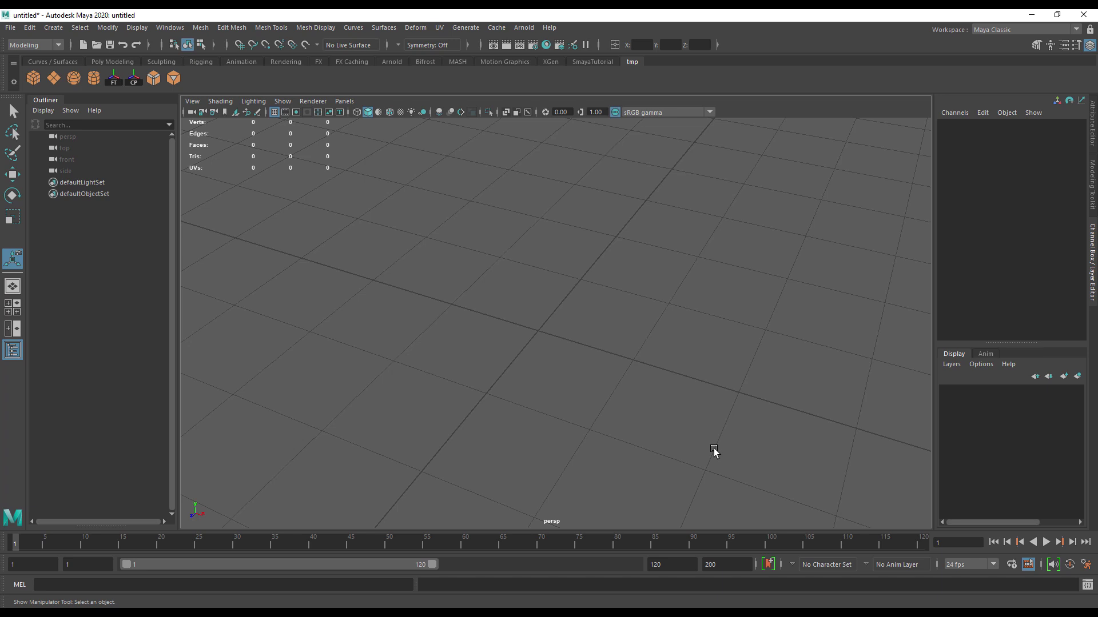
Copy the first Notepad MEL block, which moves selected objects to the origin, then return to Maya.
{"action": "key", "text": "alt+Tab"}
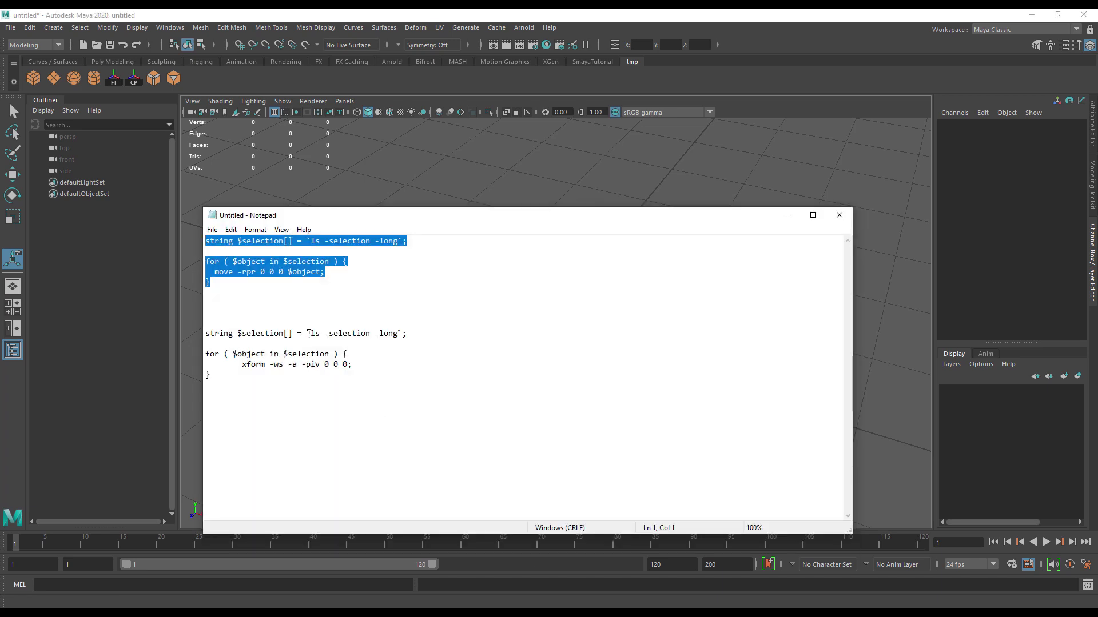
{"action": "left_click", "coordinate": [272, 312]}
{"action": "left_click_drag", "start_coordinate": [215, 280], "coordinate": [199, 246]}
{"action": "left_click_drag", "start_coordinate": [212, 375], "coordinate": [206, 337]}
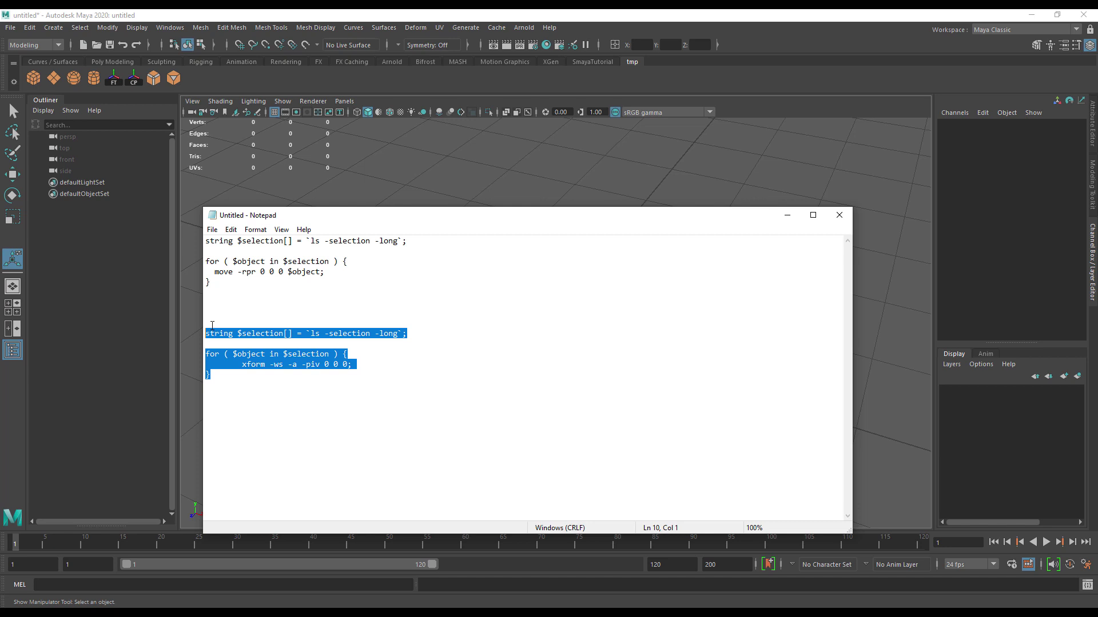
{"action": "left_click_drag", "start_coordinate": [236, 284], "coordinate": [200, 239]}
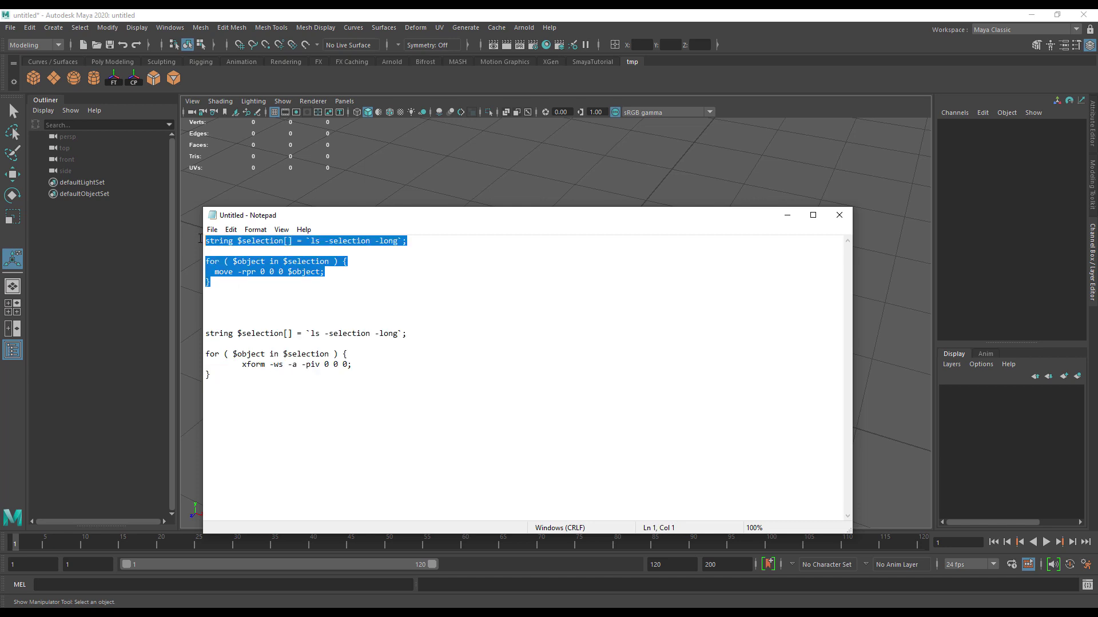
{"action": "right_click", "coordinate": [235, 259]}
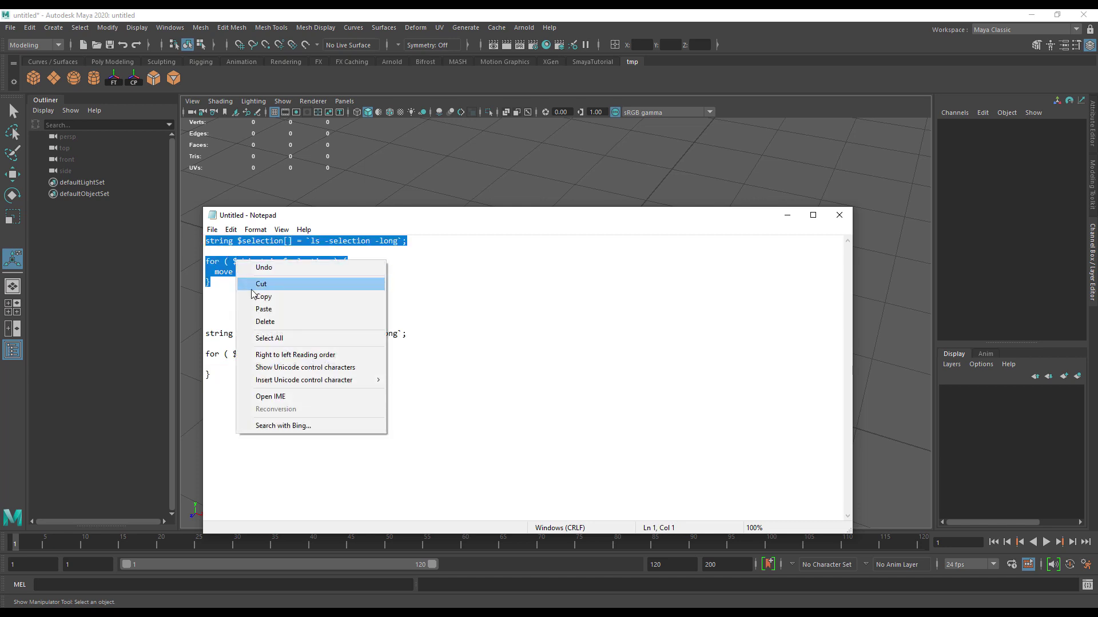
{"action": "left_click", "coordinate": [288, 297]}
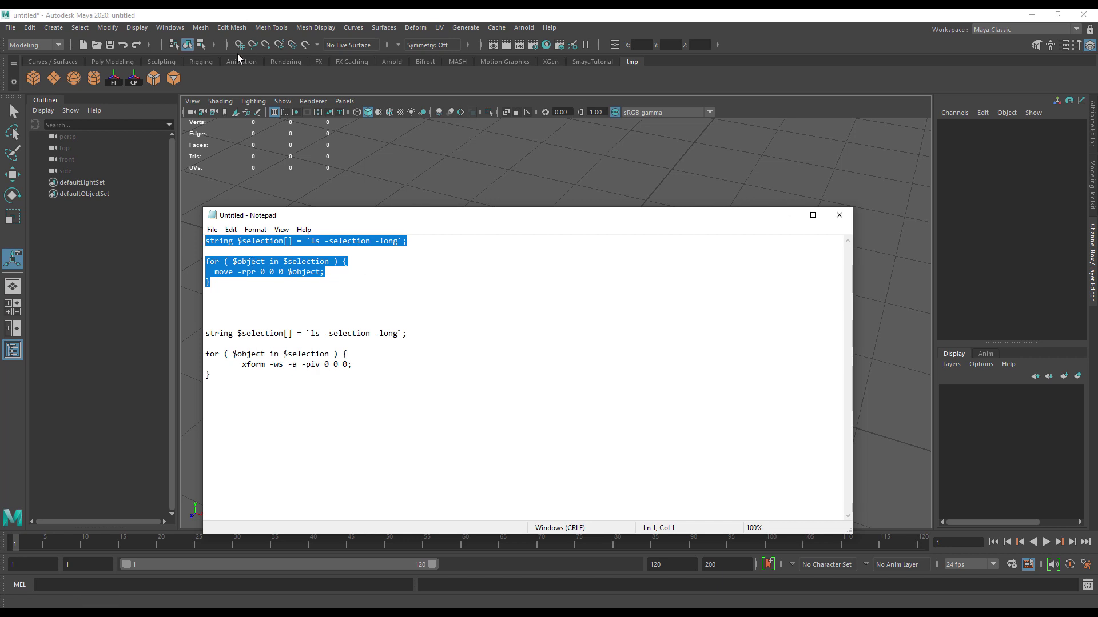
{"action": "left_click", "coordinate": [224, 73]}
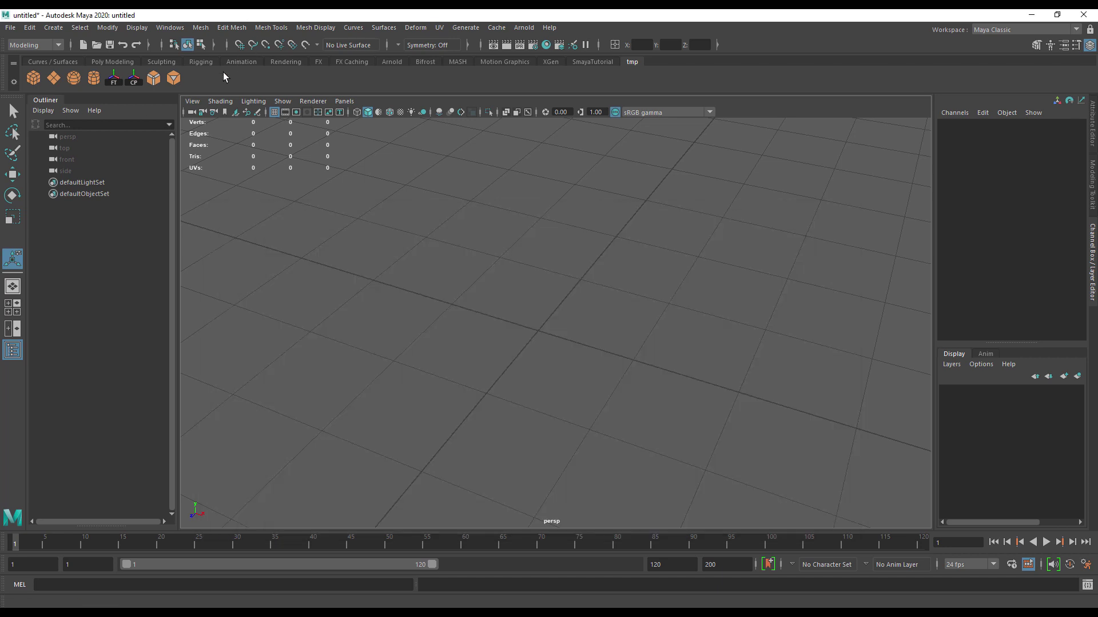
In the Shelf Editor, add a new item to the tmp shelf and place it below Chamfer Vertices.
{"action": "left_click", "coordinate": [14, 83]}
{"action": "left_click", "coordinate": [26, 107]}
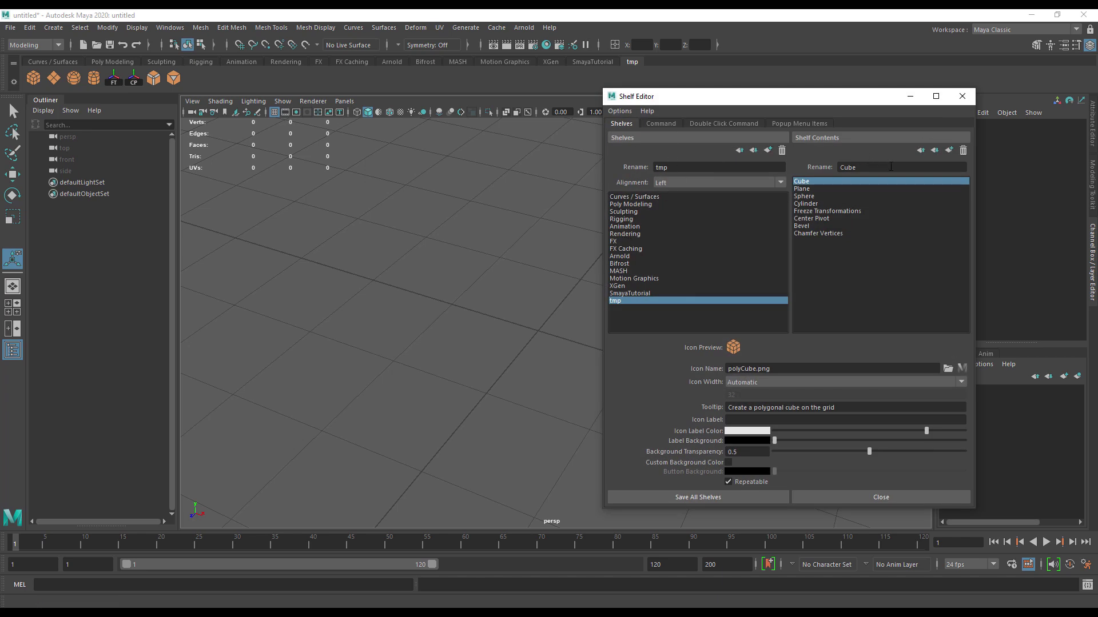
{"action": "left_click", "coordinate": [948, 151]}
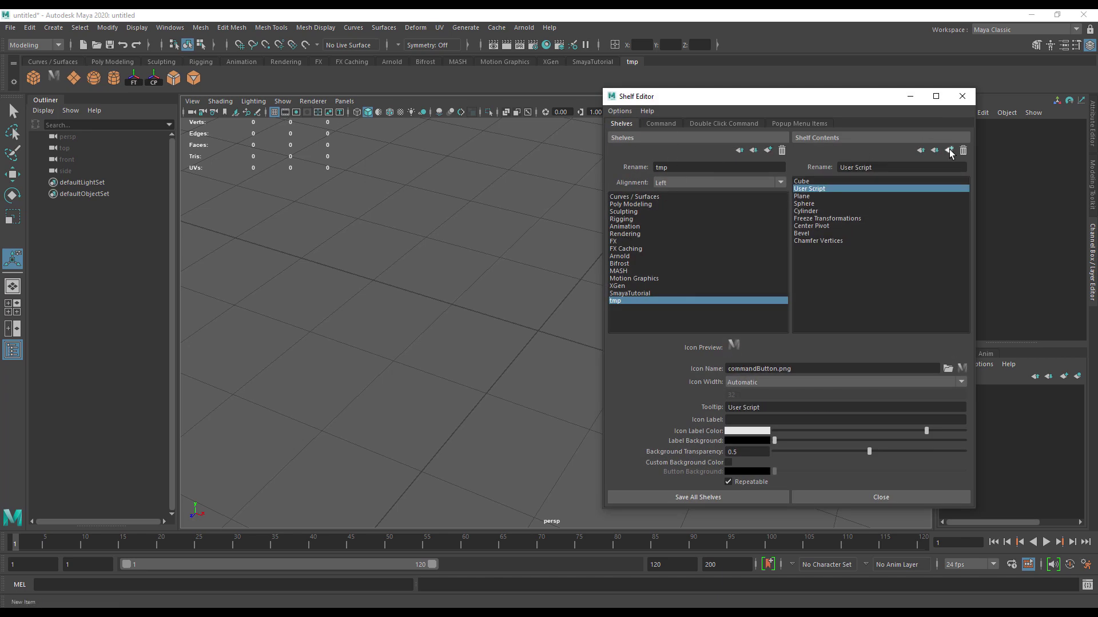
{"action": "left_click", "coordinate": [934, 151]}
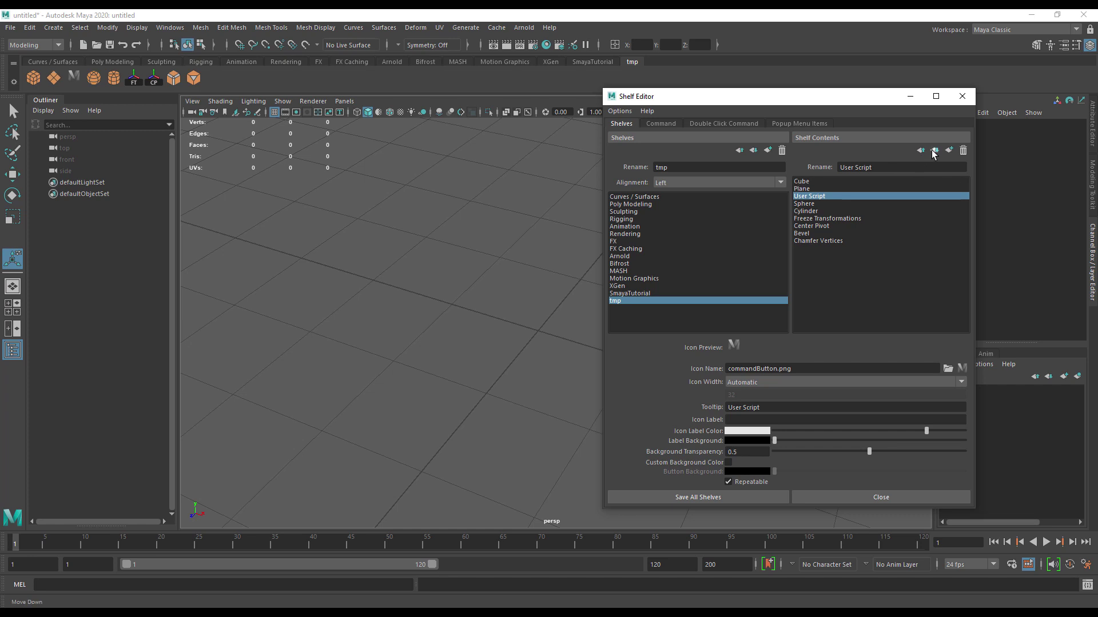
{"action": "left_click", "coordinate": [934, 150]}
{"action": "left_click", "coordinate": [933, 150]}
{"action": "left_click", "coordinate": [933, 150]}
{"action": "left_click", "coordinate": [933, 151]}
{"action": "left_click", "coordinate": [921, 151]}
{"action": "left_click", "coordinate": [920, 151]}
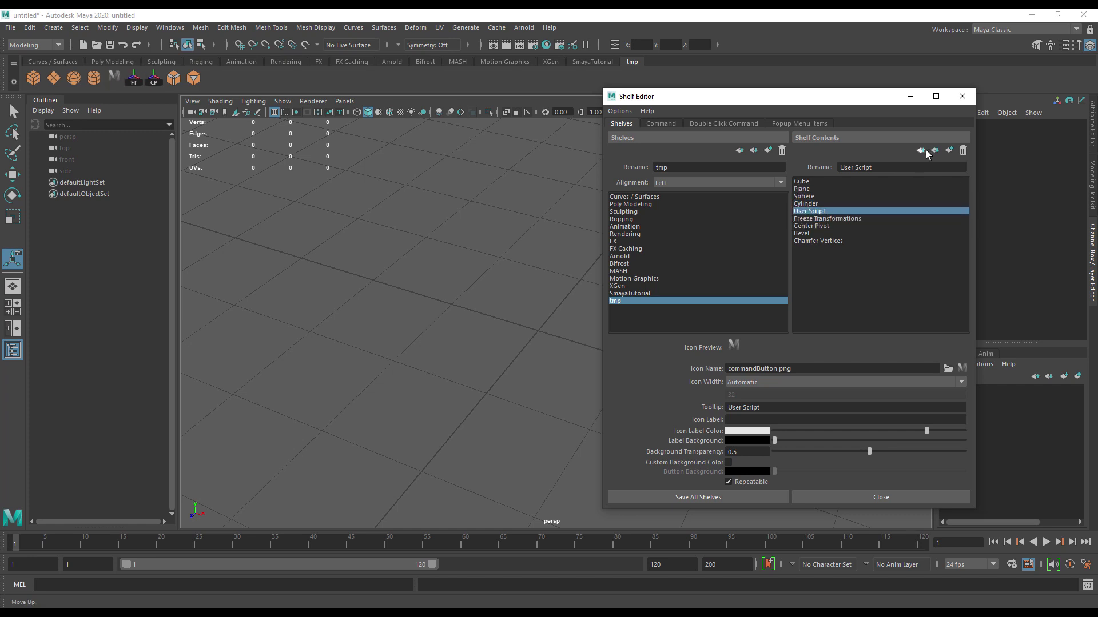
{"action": "left_click", "coordinate": [935, 151]}
{"action": "left_click", "coordinate": [935, 151]}
{"action": "left_click", "coordinate": [935, 151]}
{"action": "left_click", "coordinate": [938, 152]}
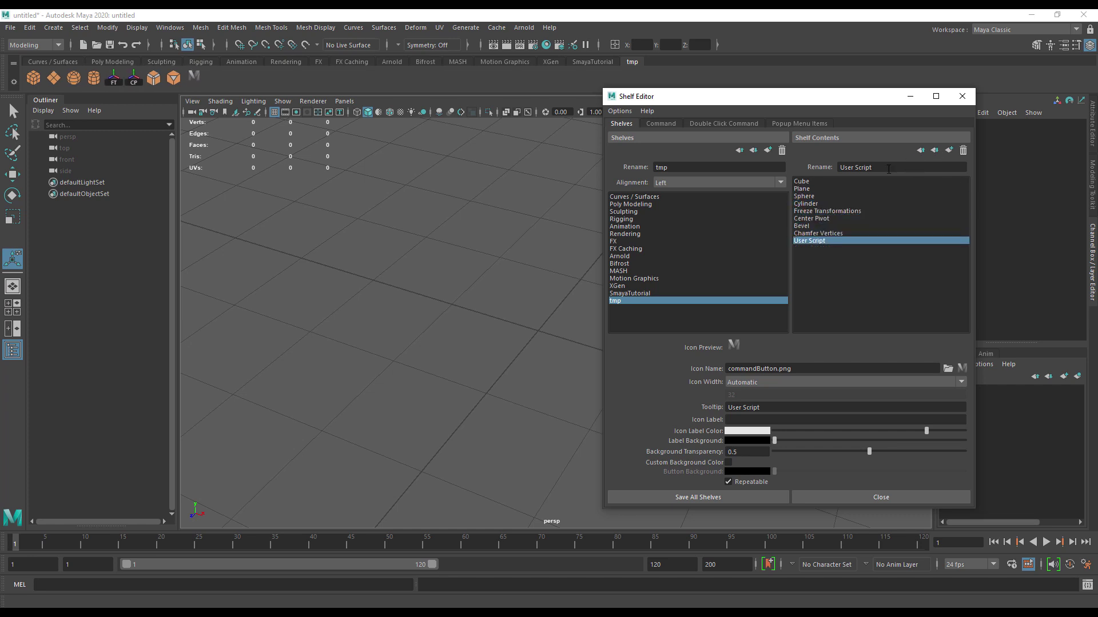
Name the new shelf button MtO and save all shelves.
{"action": "key", "text": "Tab"}
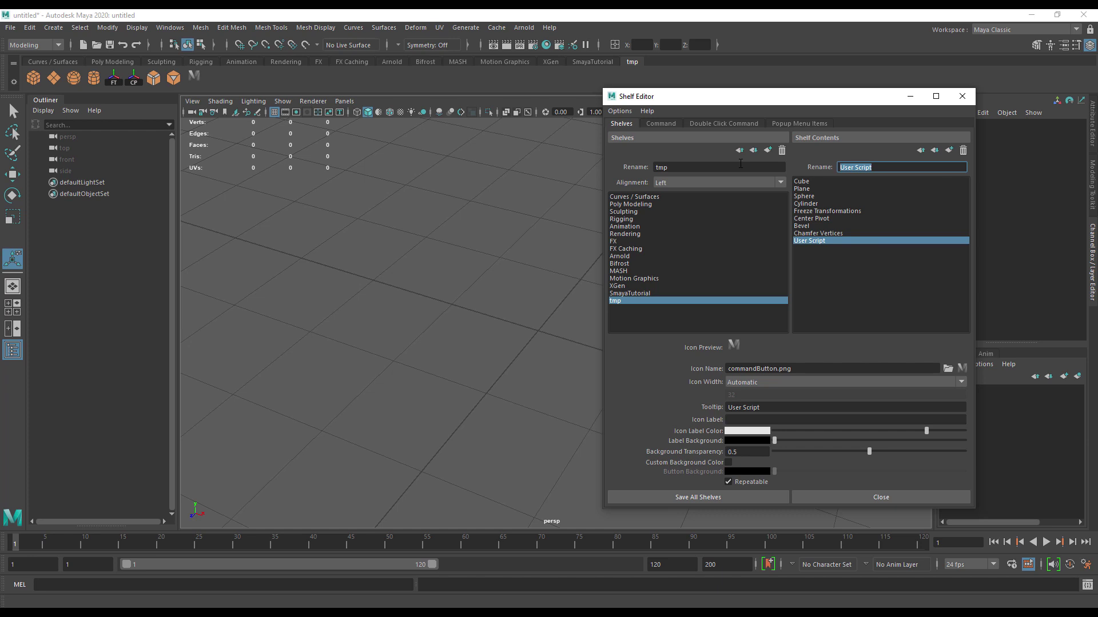
{"action": "type", "text": "MtO"}
{"action": "left_click", "coordinate": [836, 259]}
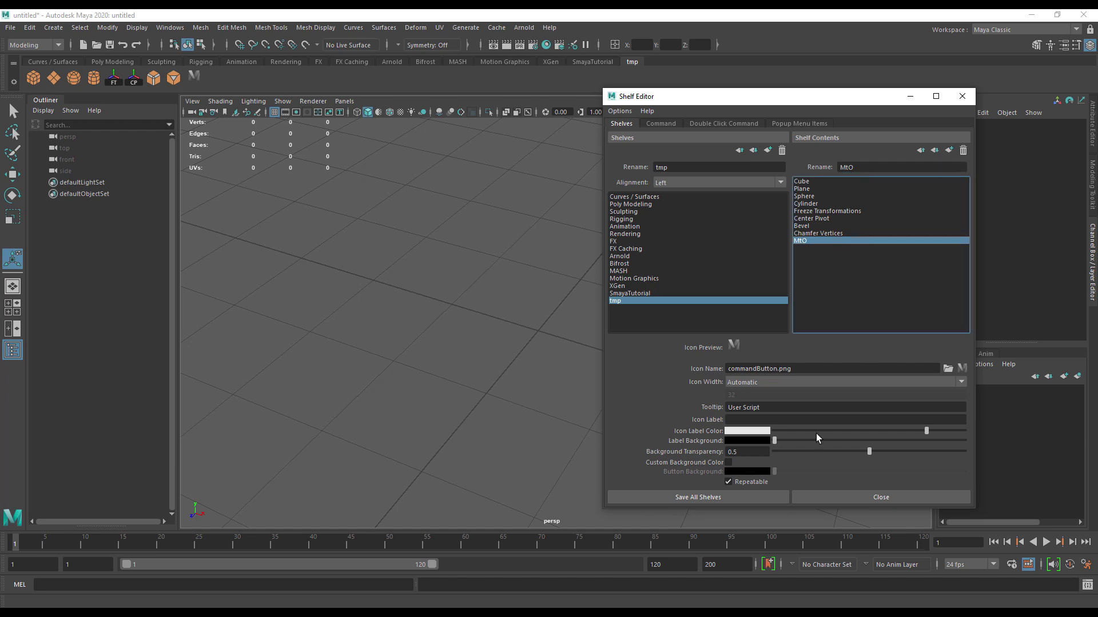
{"action": "left_click", "coordinate": [757, 495]}
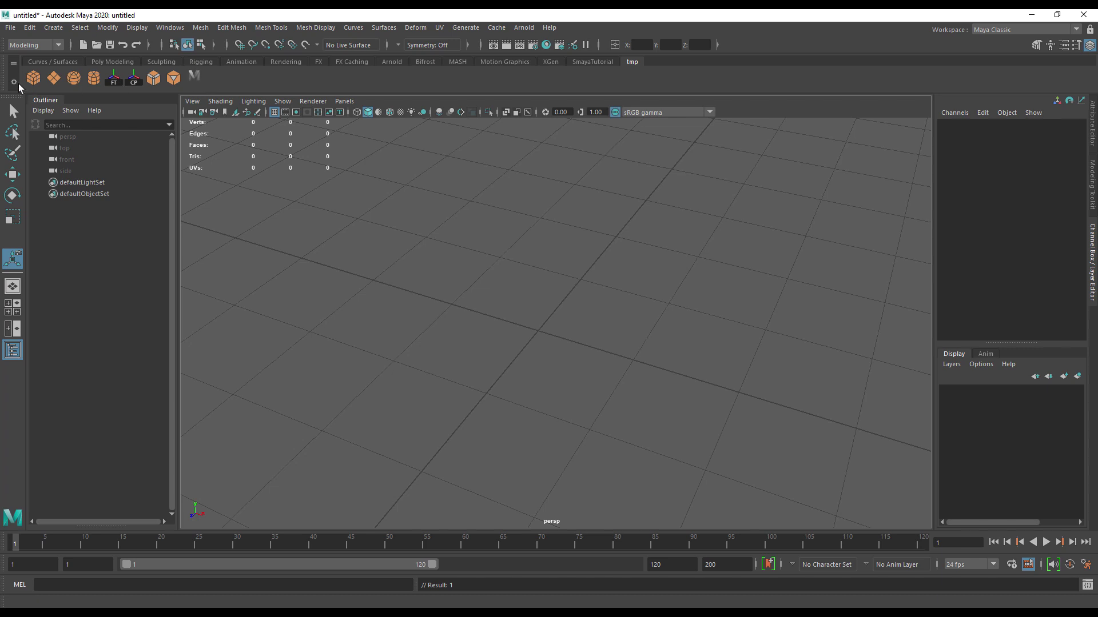
Reopen the Shelf Editor, select the MtO item and set its Icon Label to MtO.
{"action": "left_click", "coordinate": [18, 84]}
{"action": "left_click", "coordinate": [43, 103]}
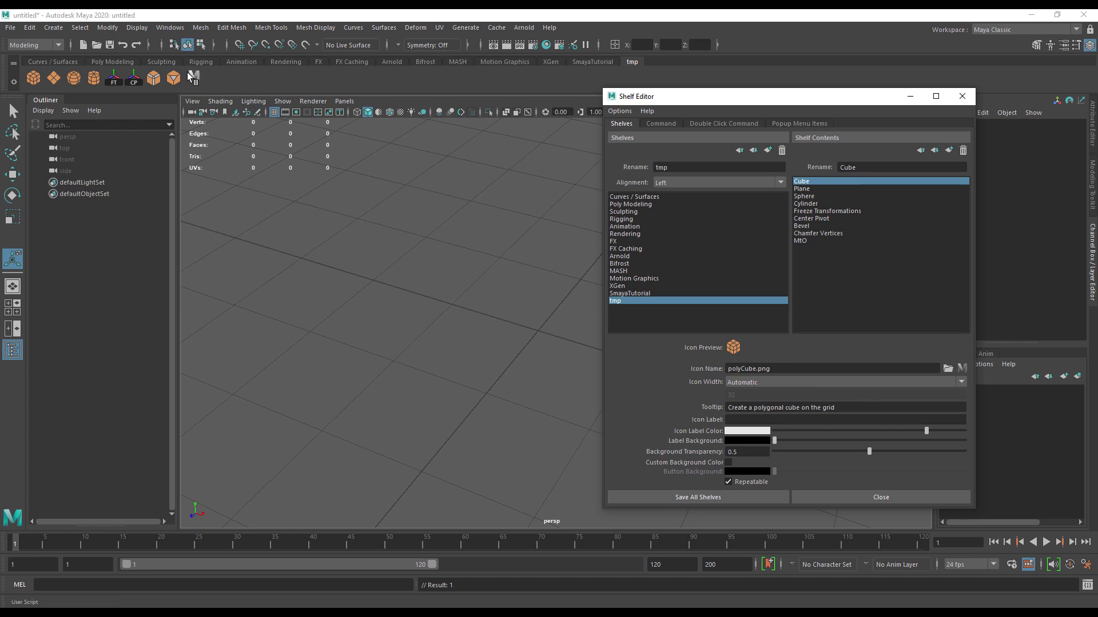
{"action": "left_click", "coordinate": [804, 243]}
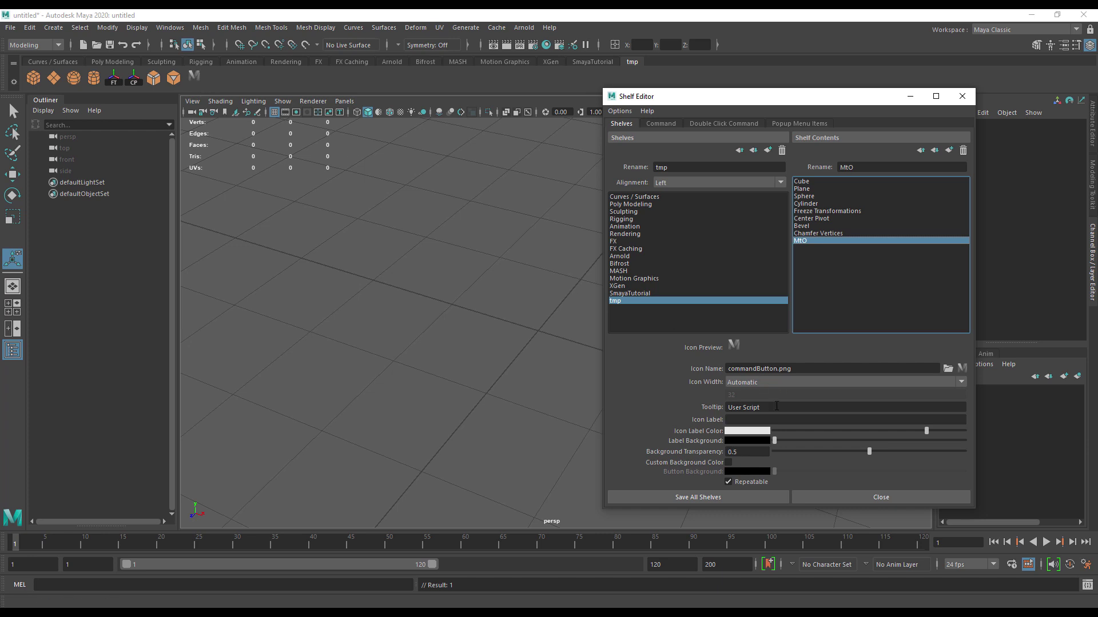
{"action": "left_click", "coordinate": [761, 420]}
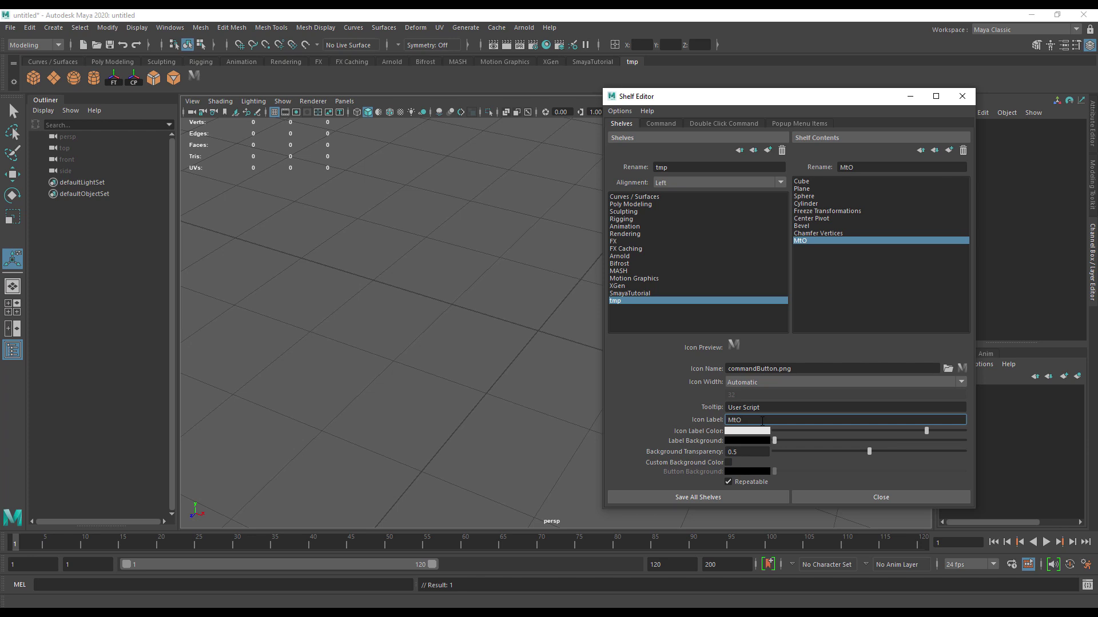
Save shelves, then replace MtO's placeholder print command with the pasted ls/move -rpr 0 0 0 MEL loop.
{"action": "left_click", "coordinate": [698, 497]}
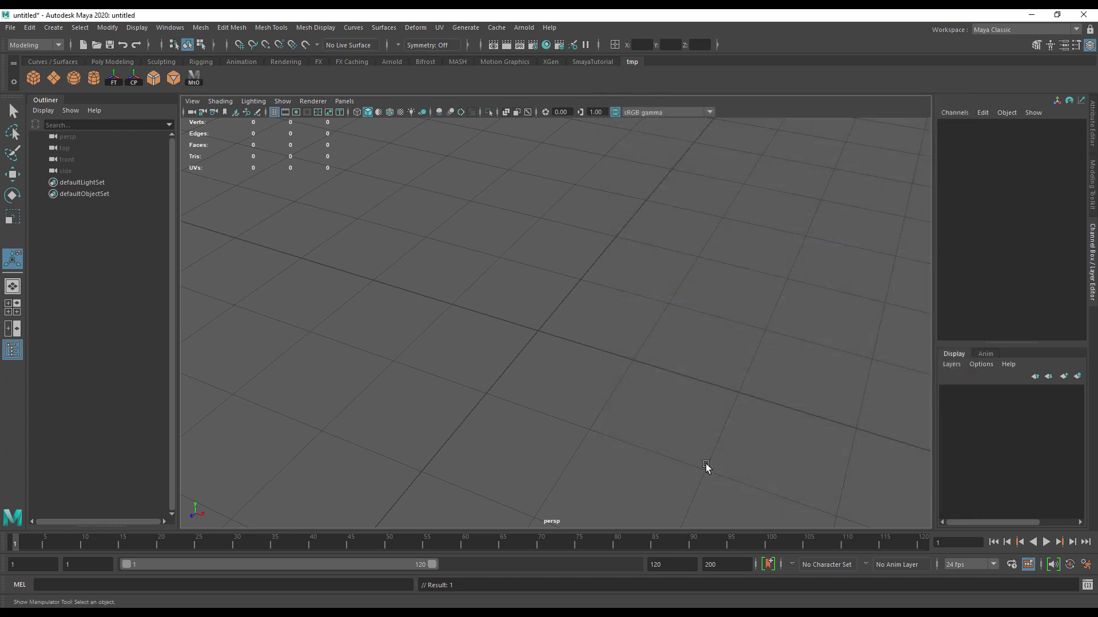
{"action": "right_click", "coordinate": [196, 81]}
{"action": "left_click", "coordinate": [212, 98]}
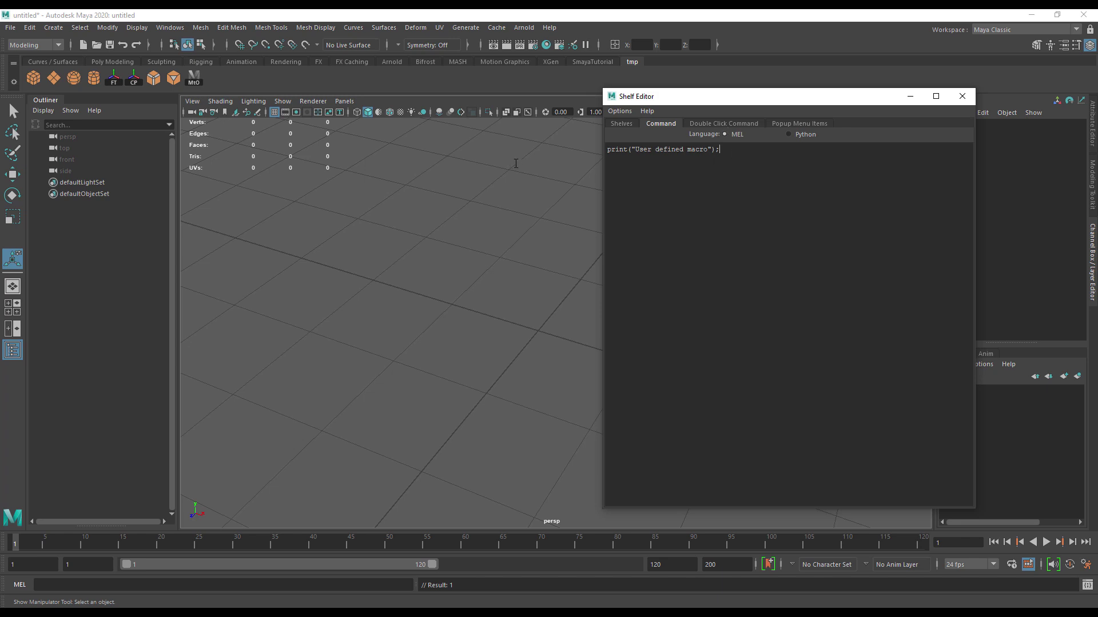
{"action": "left_click_drag", "start_coordinate": [613, 171], "coordinate": [608, 152]}
{"action": "key", "text": "ctrl+v"}
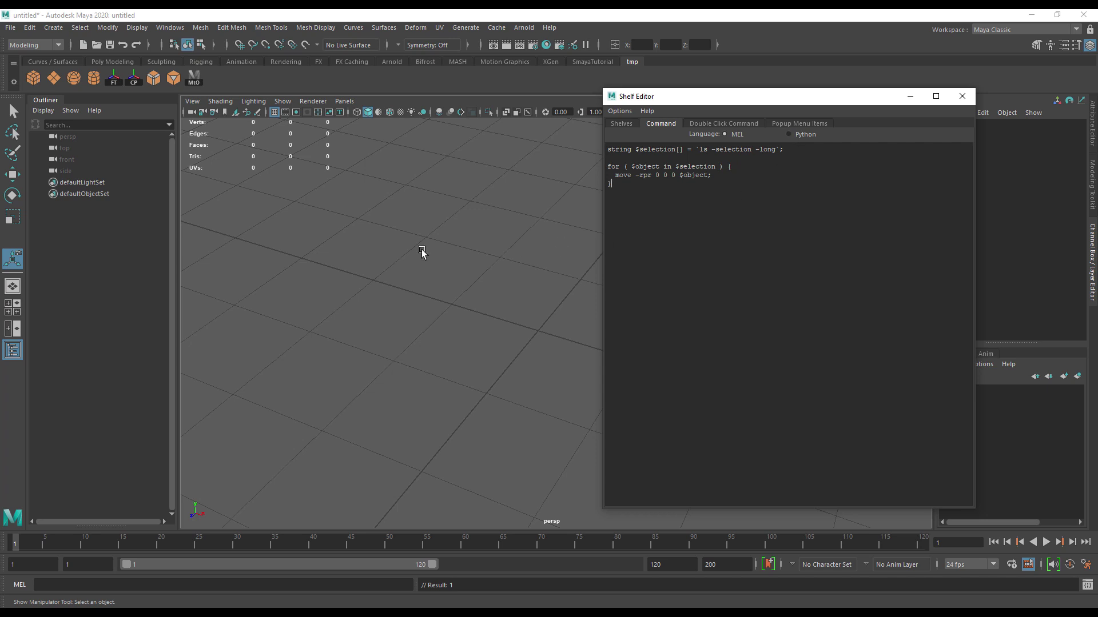
{"action": "left_click", "coordinate": [469, 224]}
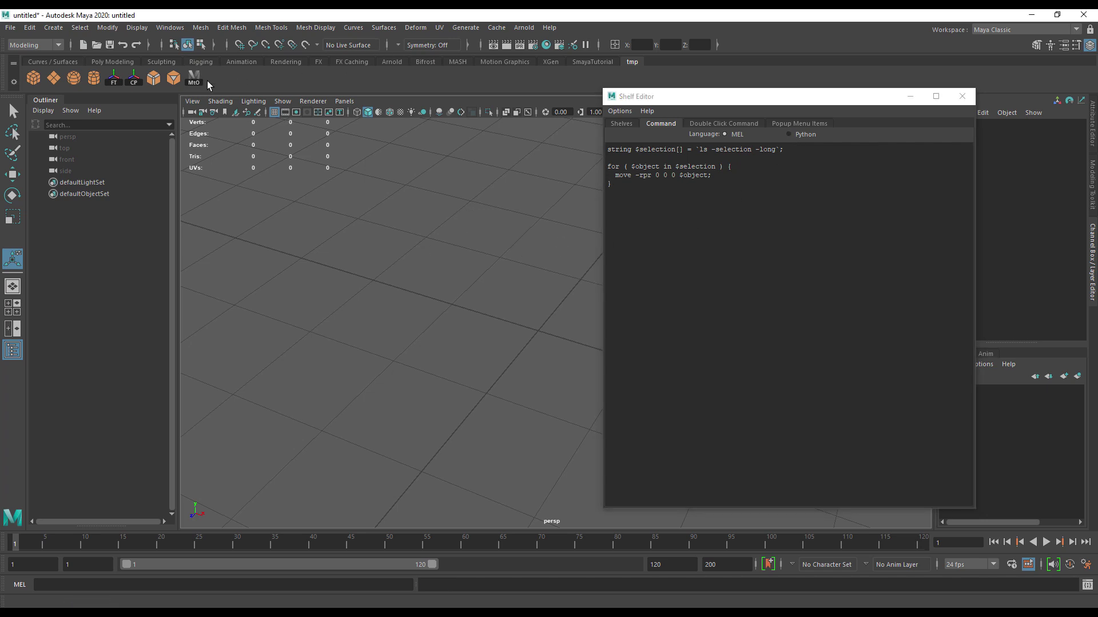
{"action": "left_click", "coordinate": [920, 120]}
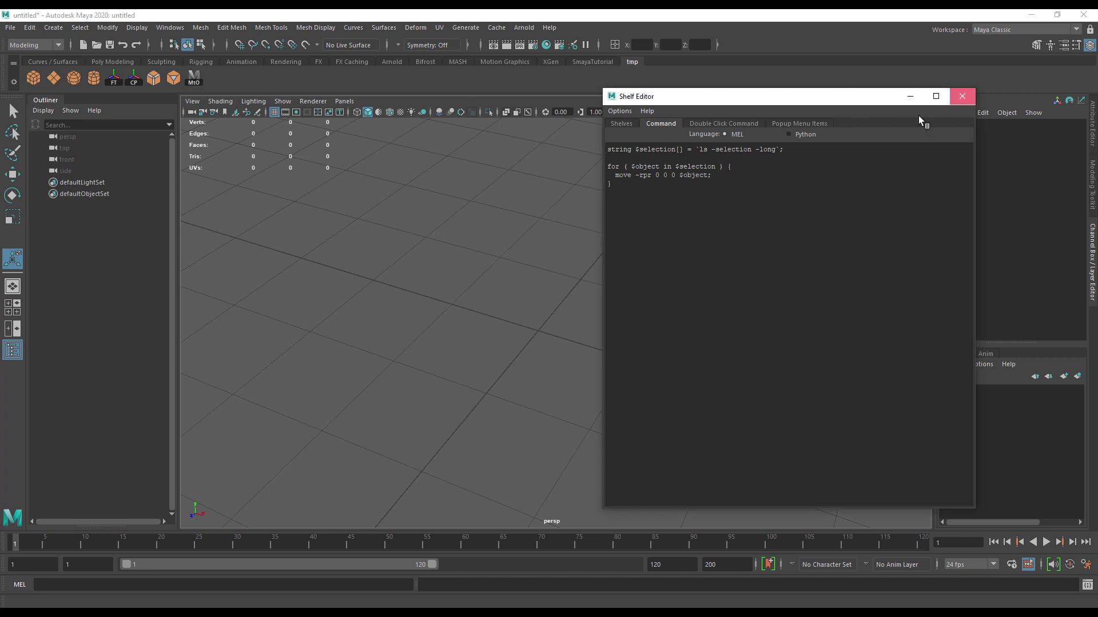
{"action": "left_click", "coordinate": [962, 96]}
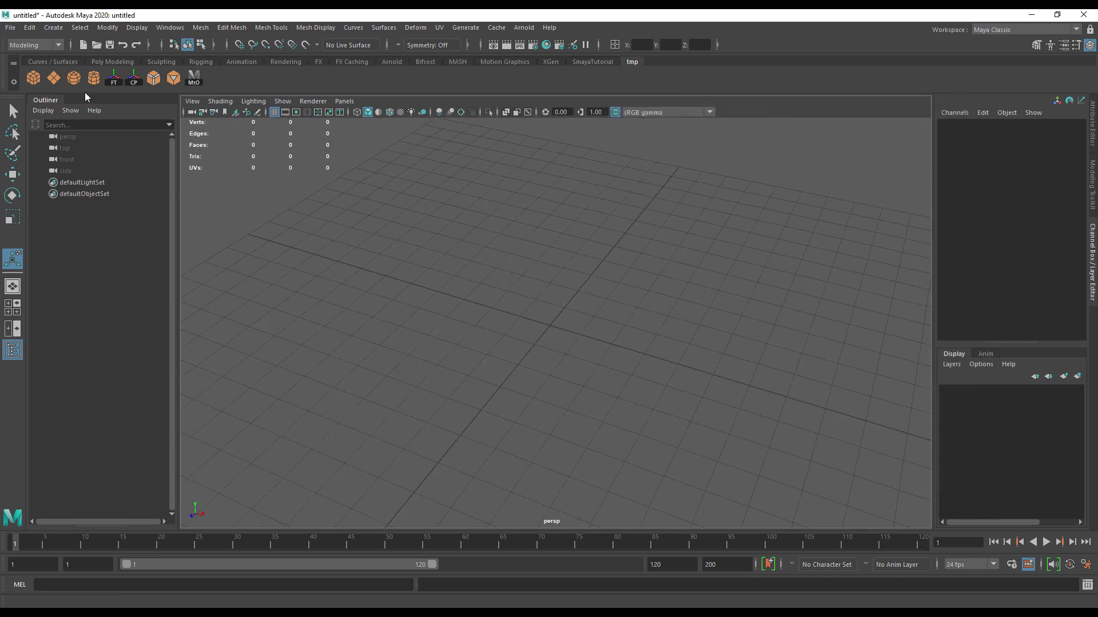
Create a polygon sphere, move it to X 4.063 and Z 5.137, then zero its translates.
{"action": "left_click", "coordinate": [72, 78]}
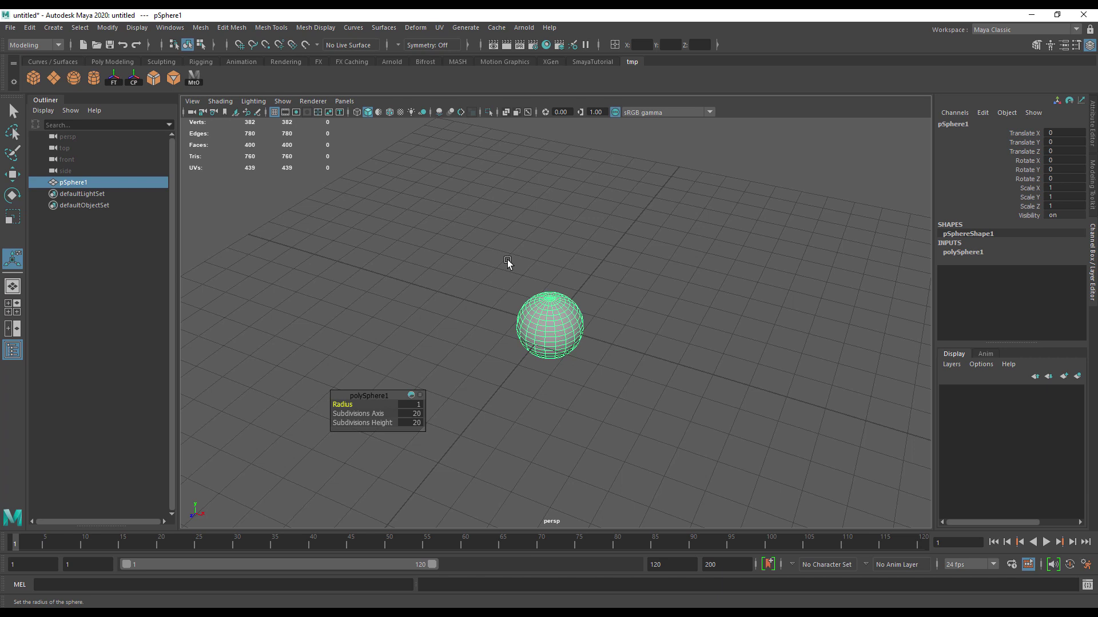
{"action": "key", "text": "w"}
{"action": "left_click_drag", "start_coordinate": [583, 359], "coordinate": [548, 517]}
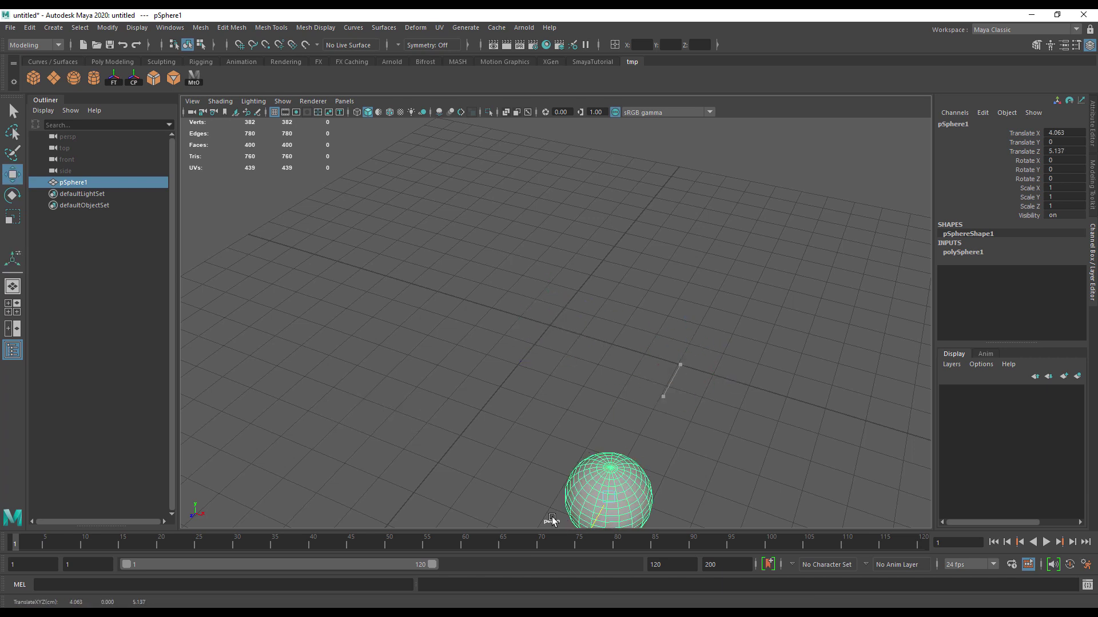
{"action": "left_click_drag", "start_coordinate": [648, 486], "coordinate": [592, 292], "text": "alt"}
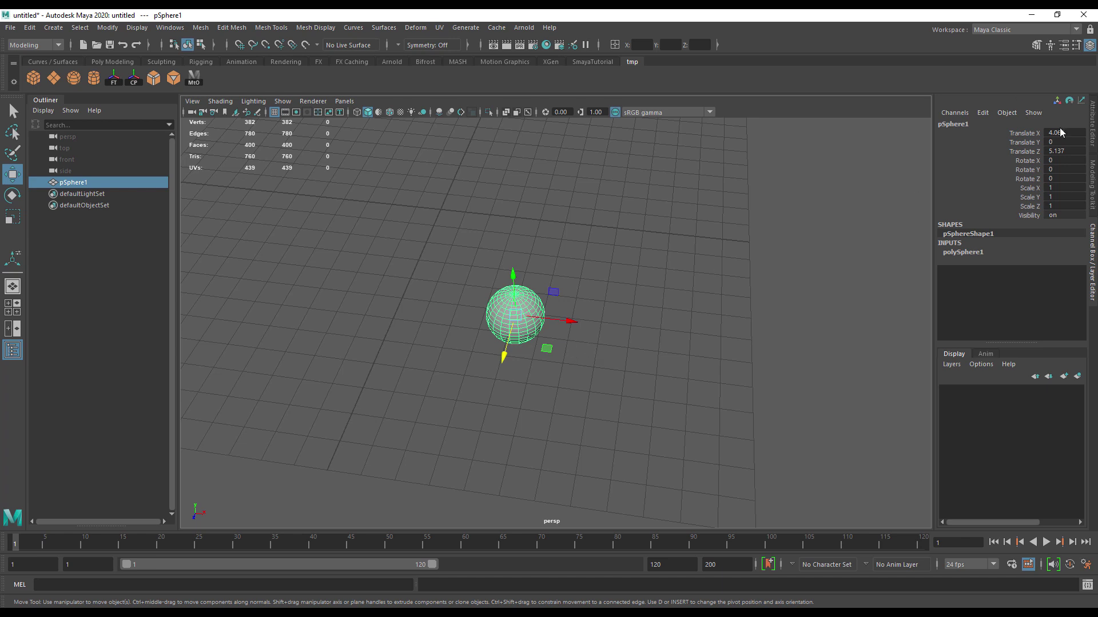
{"action": "left_click_drag", "start_coordinate": [1075, 133], "coordinate": [1075, 153]}
{"action": "type", "text": "0"}
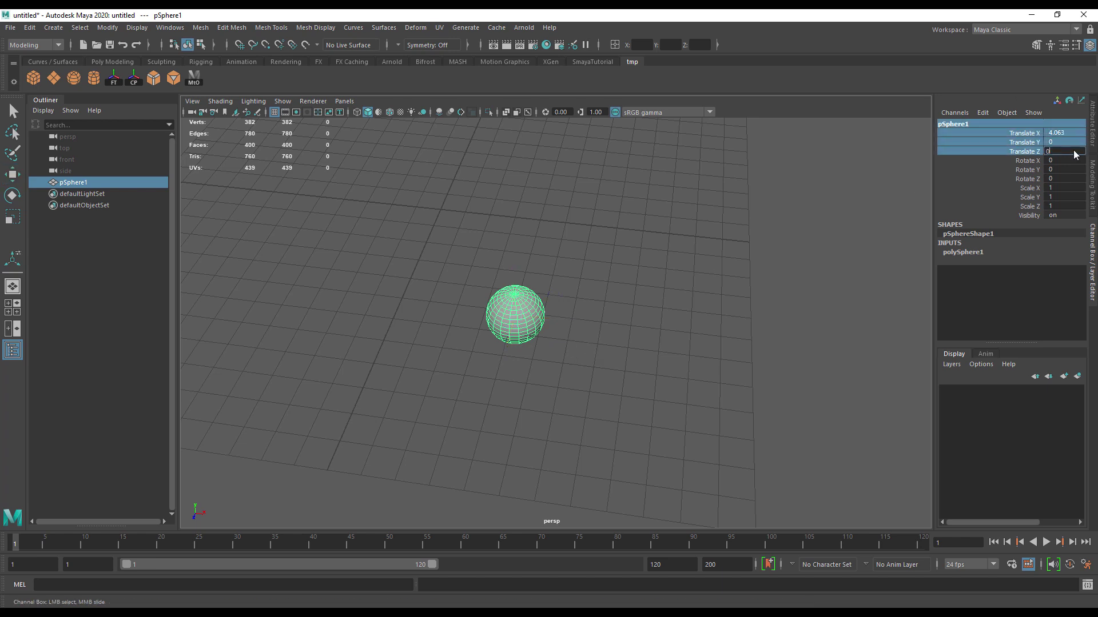
{"action": "key", "text": "Return"}
Move the sphere along Z to 6.819 and freeze its transformations with the FT button.
{"action": "left_click_drag", "start_coordinate": [376, 350], "coordinate": [357, 408], "text": "alt"}
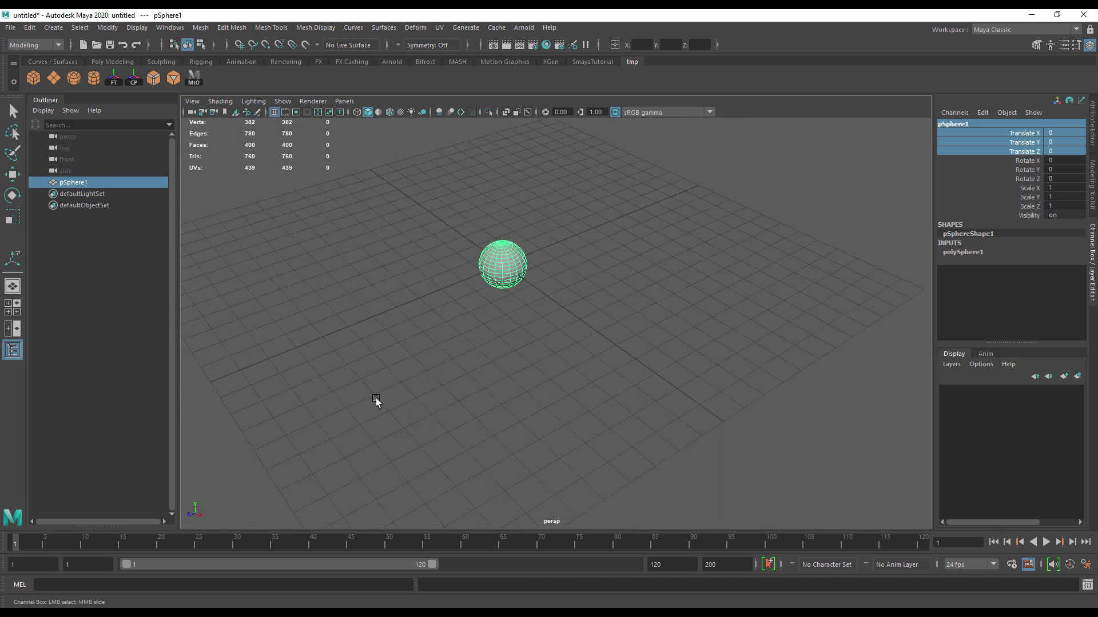
{"action": "left_click", "coordinate": [370, 392]}
{"action": "left_click", "coordinate": [503, 276]}
{"action": "key", "text": "w"}
{"action": "left_click_drag", "start_coordinate": [480, 293], "coordinate": [455, 438]}
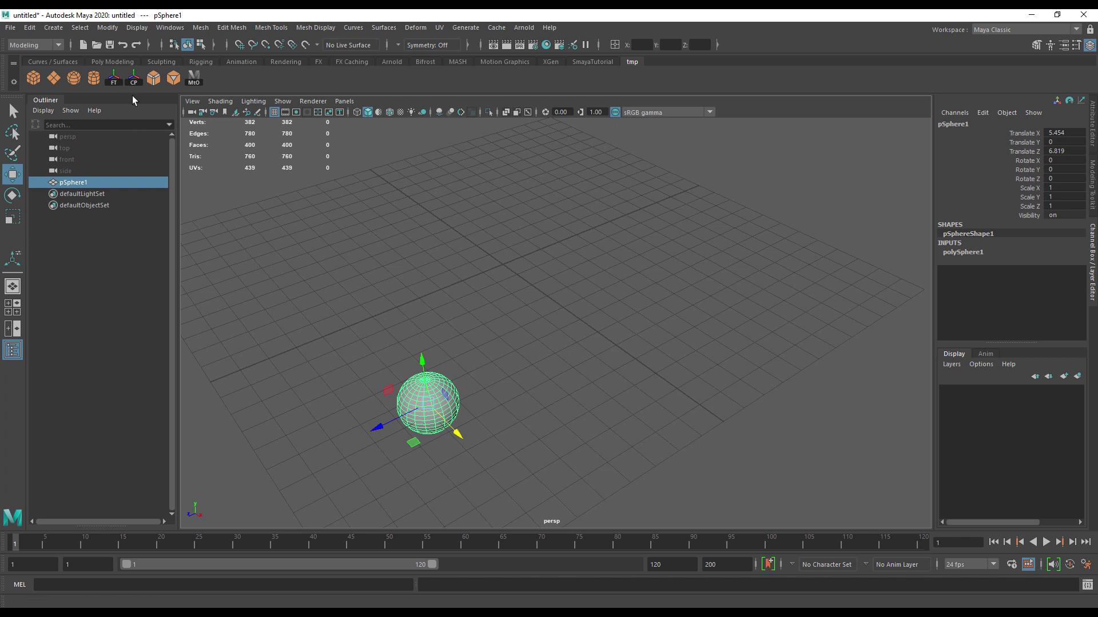
{"action": "left_click", "coordinate": [114, 78]}
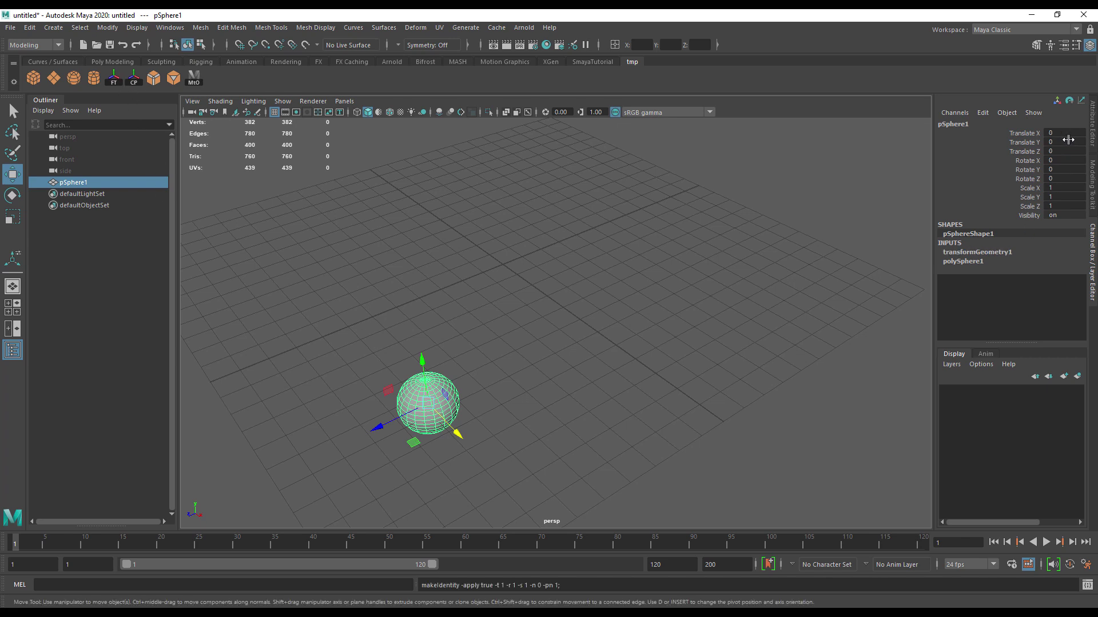
Move the sphere to a new spot on the grid and freeze its transformations.
{"action": "left_click", "coordinate": [494, 326]}
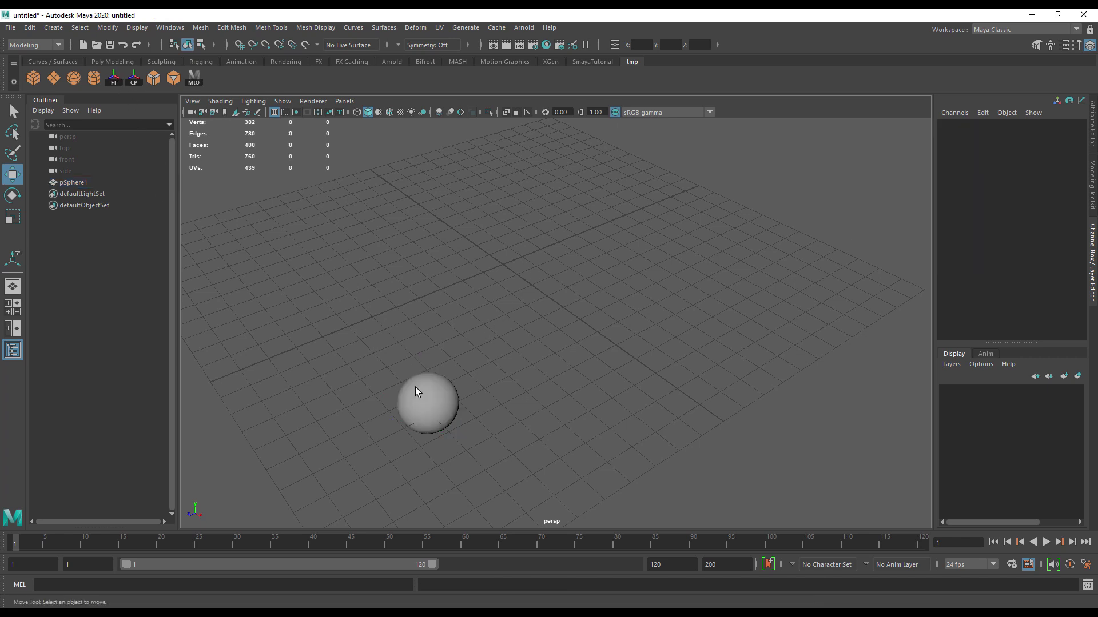
{"action": "left_click", "coordinate": [415, 387]}
{"action": "left_click_drag", "start_coordinate": [1068, 132], "coordinate": [1064, 179]}
{"action": "left_click", "coordinate": [480, 355]}
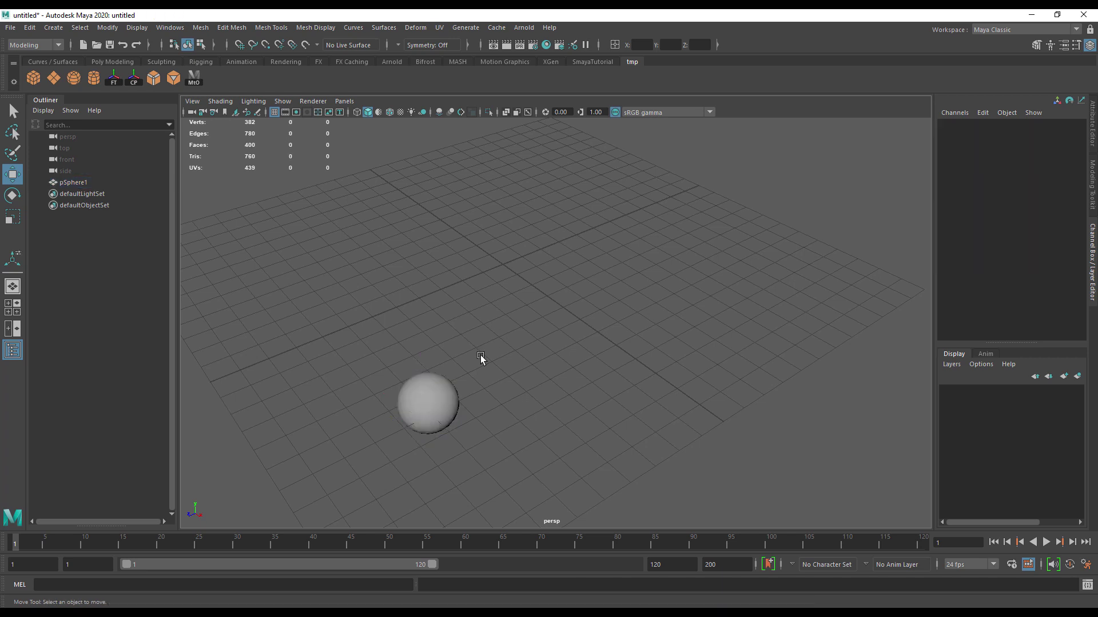
{"action": "left_click", "coordinate": [419, 389]}
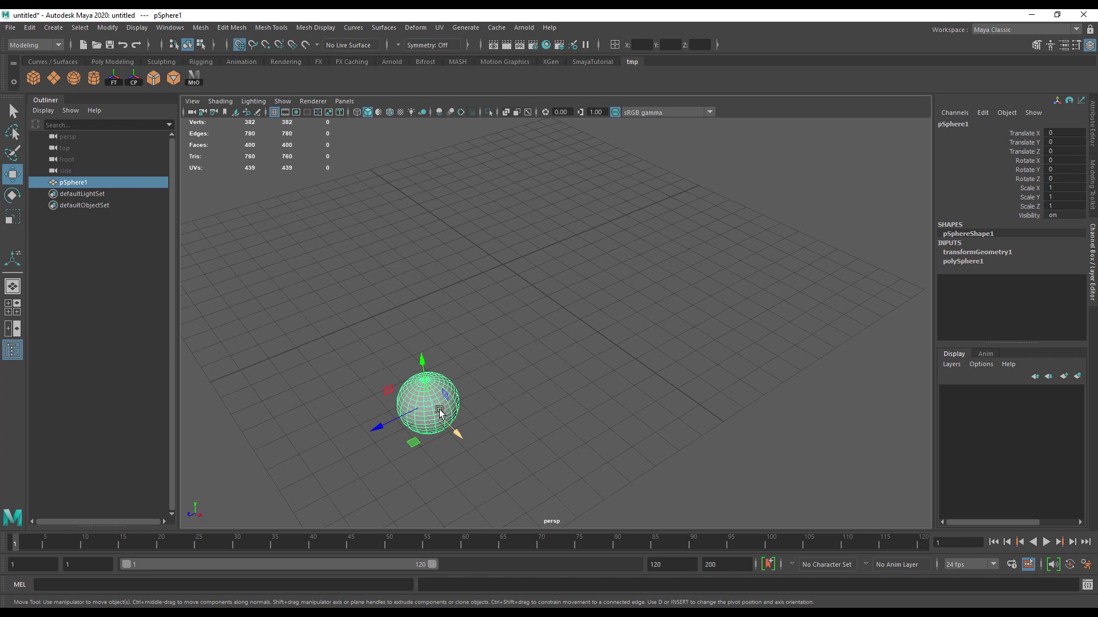
{"action": "left_click_drag", "start_coordinate": [429, 404], "coordinate": [495, 271]}
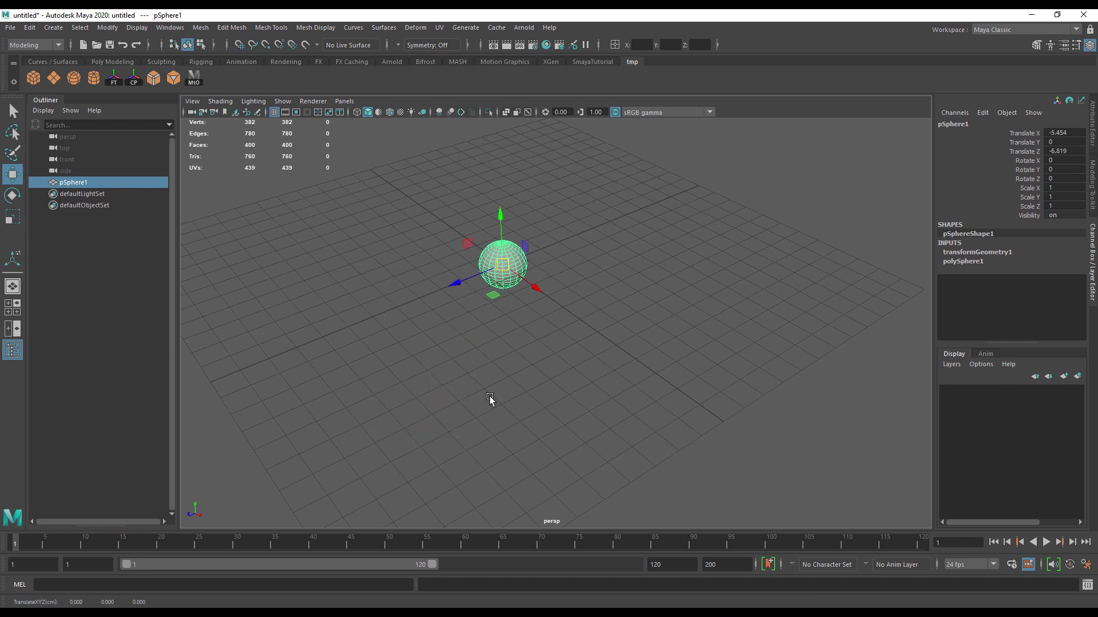
{"action": "left_click_drag", "start_coordinate": [490, 397], "coordinate": [433, 428], "text": "alt"}
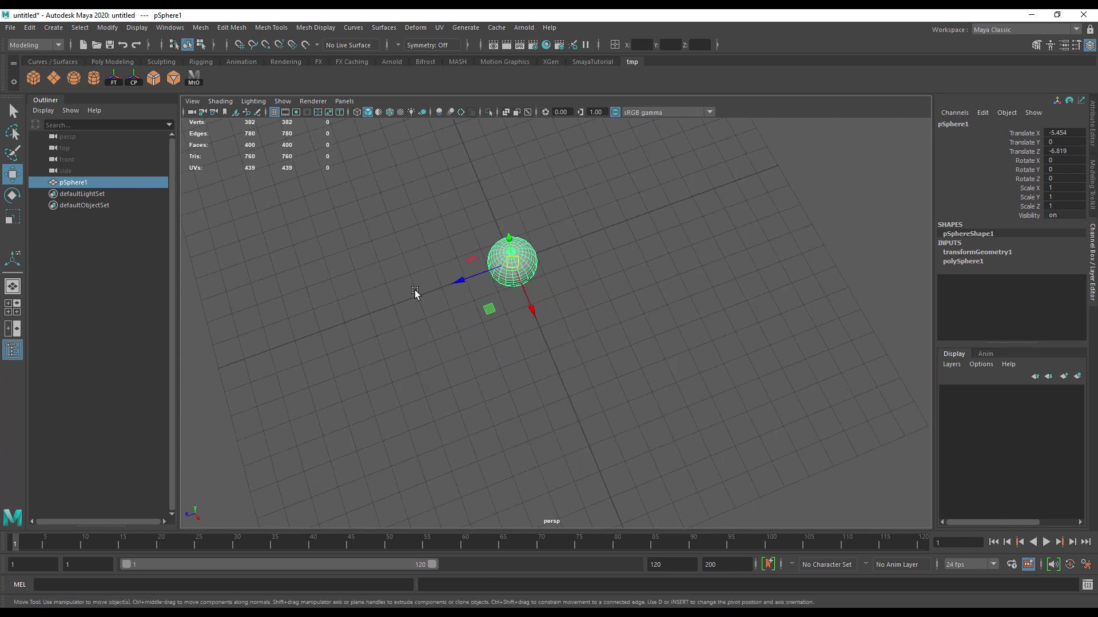
{"action": "left_click_drag", "start_coordinate": [599, 276], "coordinate": [625, 311], "text": "alt"}
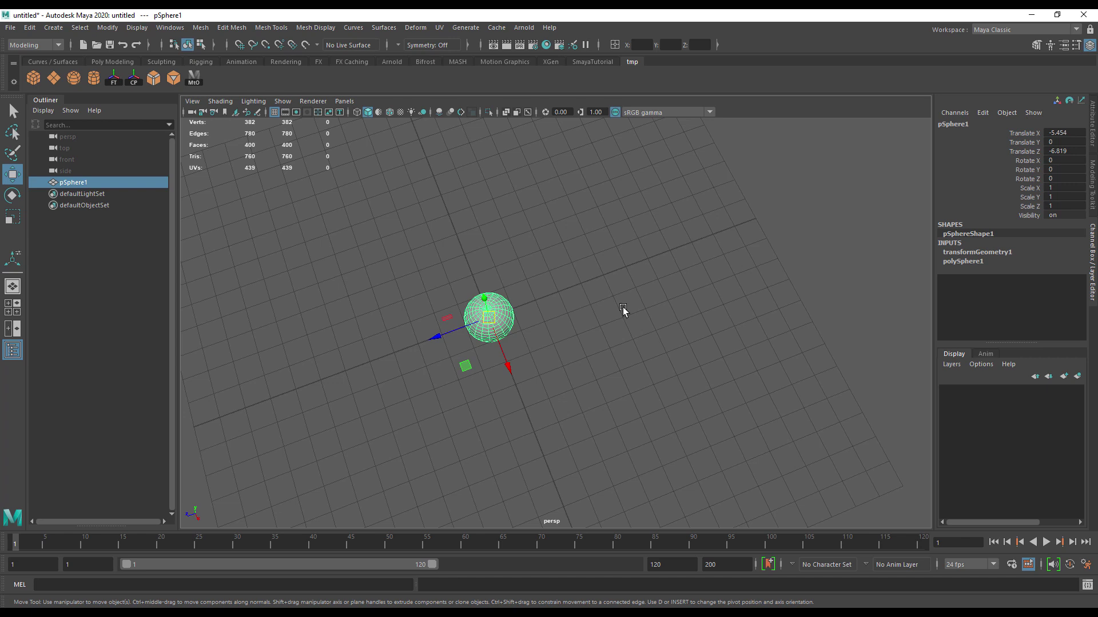
{"action": "left_click", "coordinate": [114, 78]}
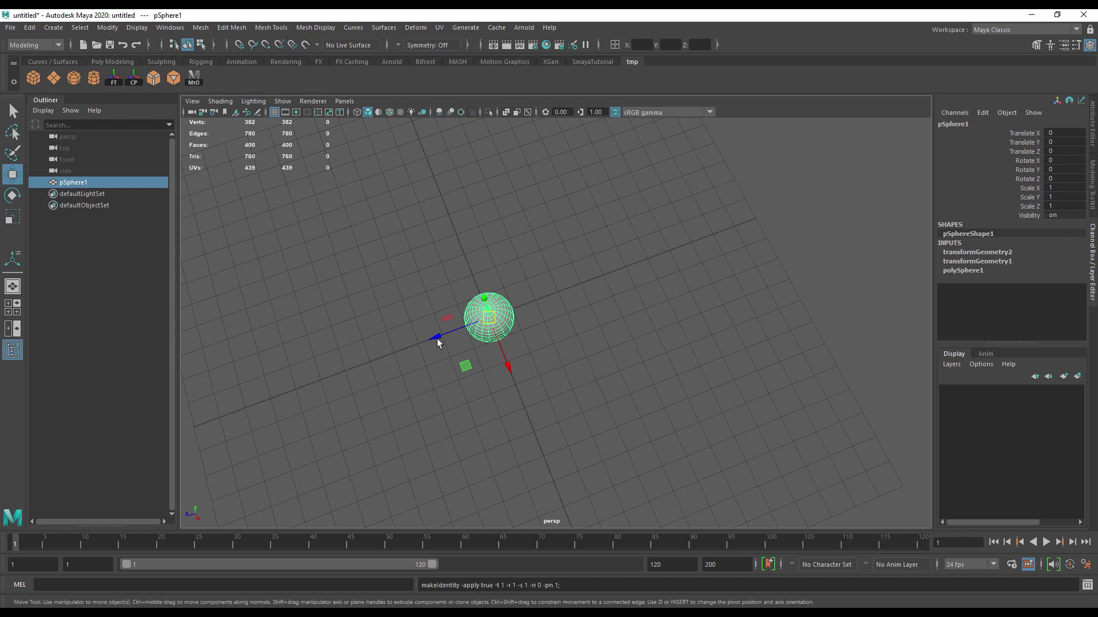
Shift the sphere along Z and X to 5.495, freeze again, and run MtO to send it to the origin.
{"action": "left_click_drag", "start_coordinate": [430, 334], "coordinate": [227, 412]}
{"action": "left_click_drag", "start_coordinate": [302, 447], "coordinate": [424, 341]}
{"action": "left_click_drag", "start_coordinate": [434, 380], "coordinate": [452, 395]}
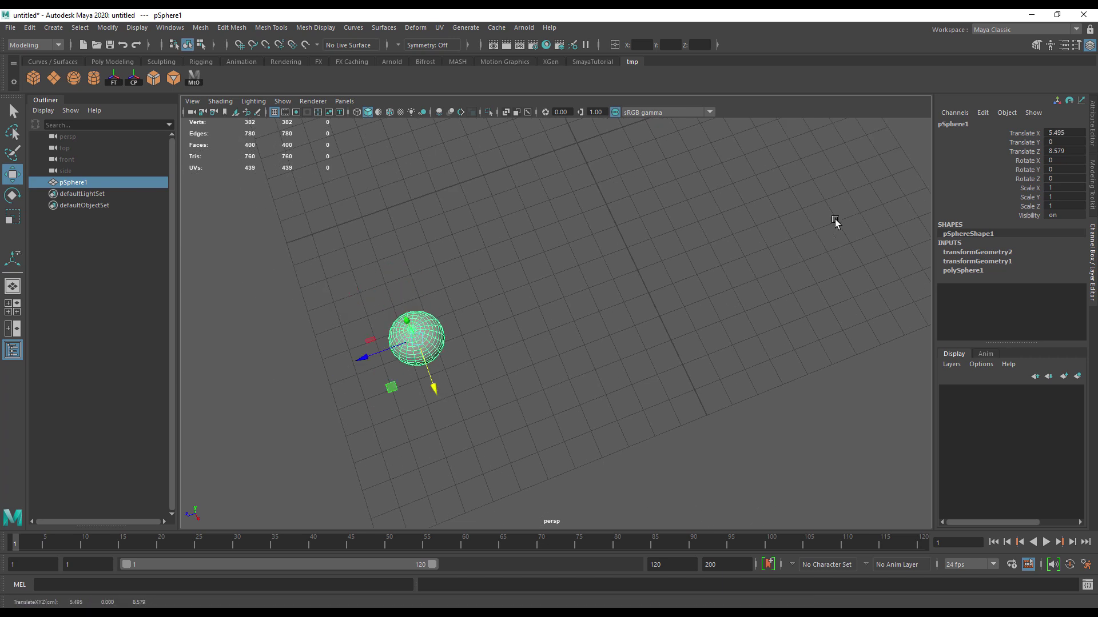
{"action": "left_click_drag", "start_coordinate": [612, 155], "coordinate": [638, 336], "text": "alt"}
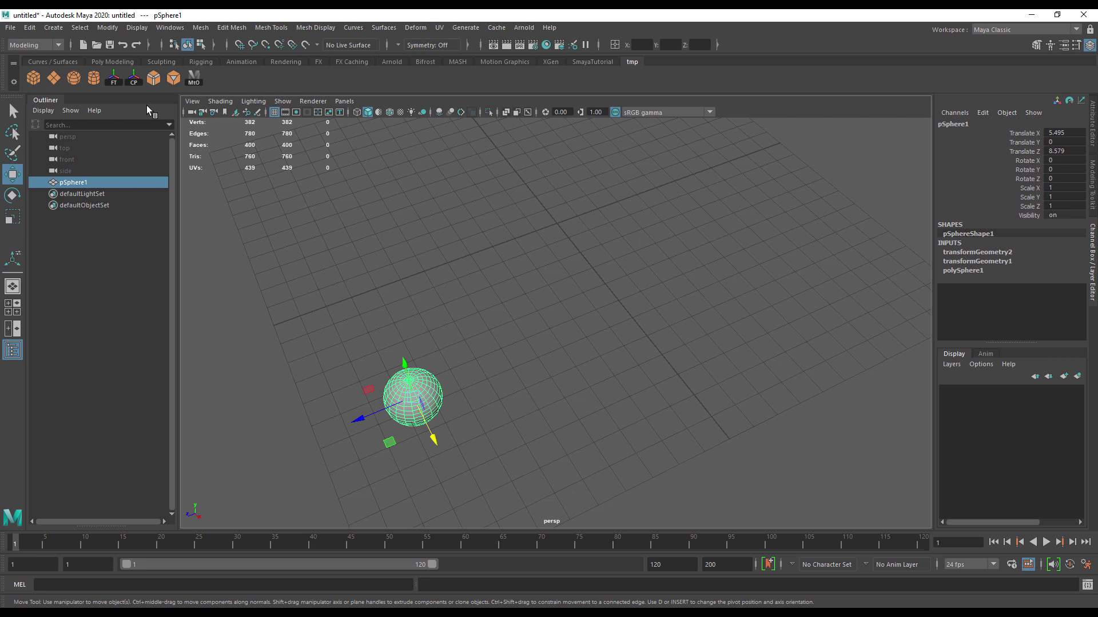
{"action": "left_click", "coordinate": [115, 80]}
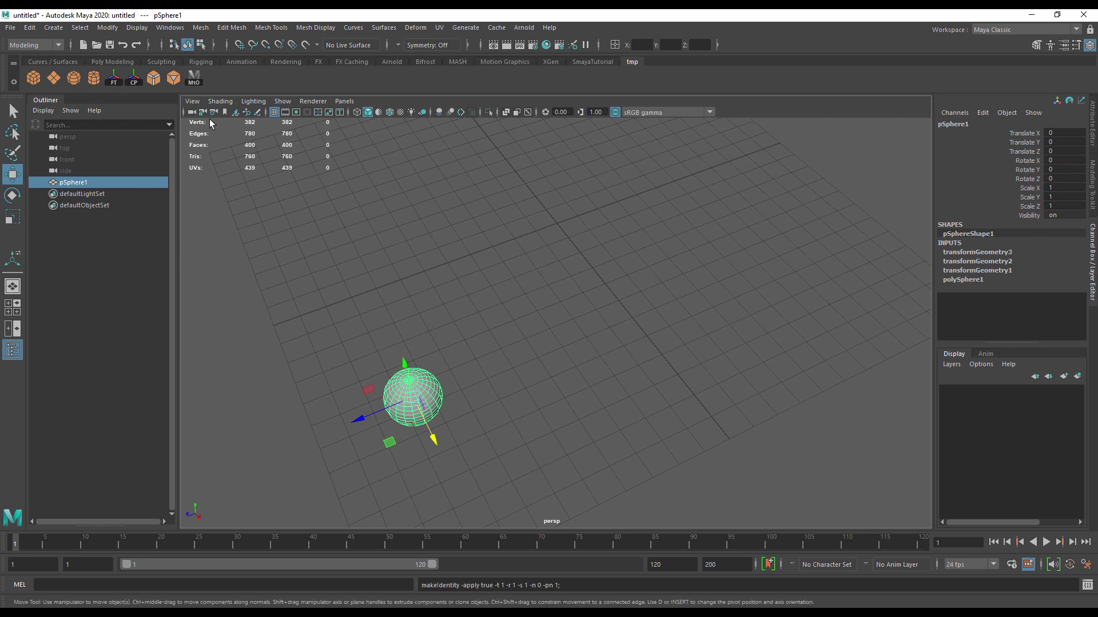
{"action": "left_click", "coordinate": [195, 81]}
{"action": "left_click_drag", "start_coordinate": [617, 255], "coordinate": [452, 352], "text": "alt"}
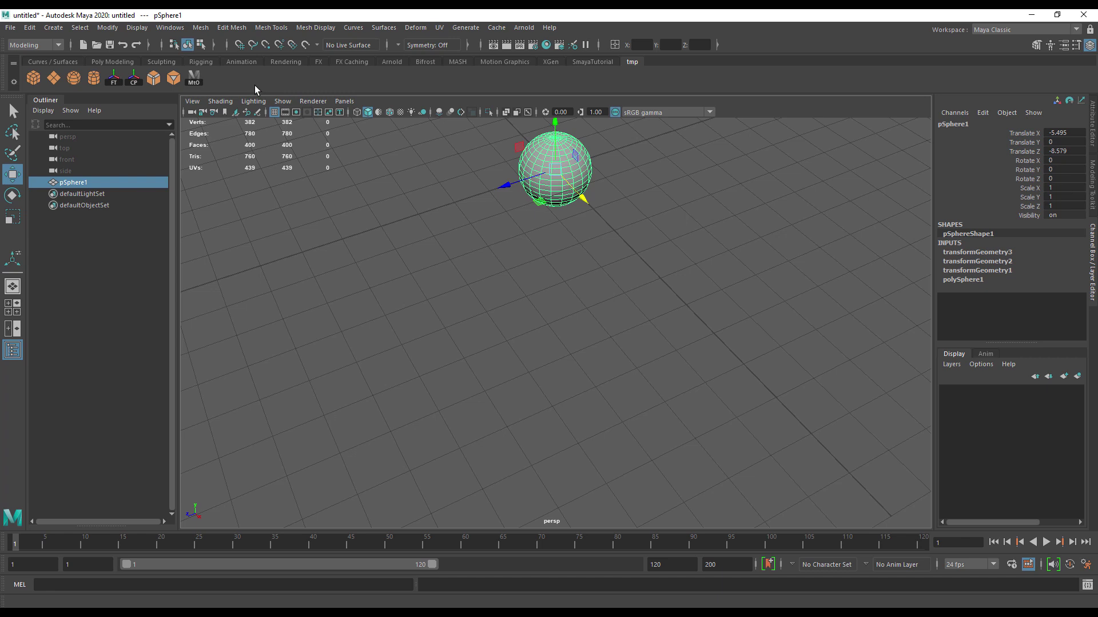
Add a new script item to the tmp shelf and give it the name and icon label MPtO.
{"action": "left_click", "coordinate": [14, 82]}
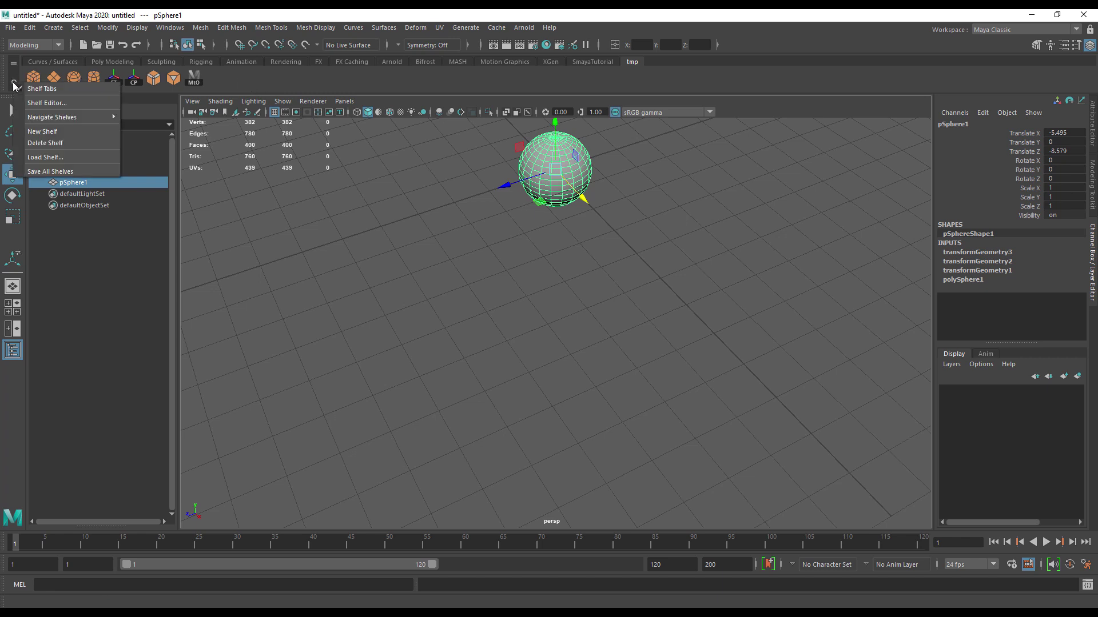
{"action": "left_click", "coordinate": [47, 103]}
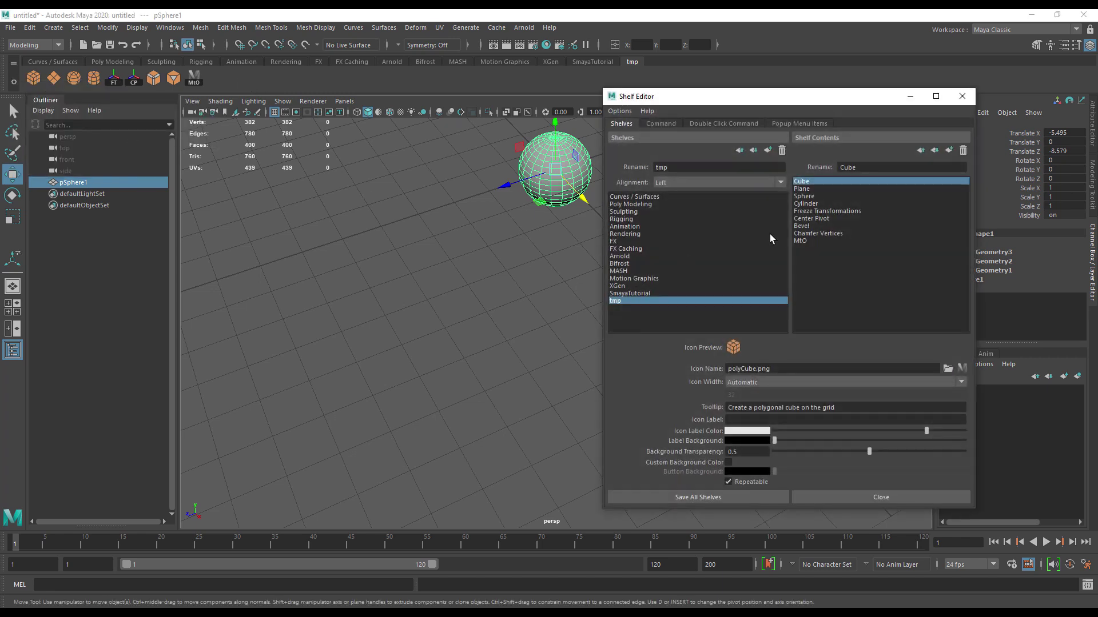
{"action": "left_click", "coordinate": [949, 150]}
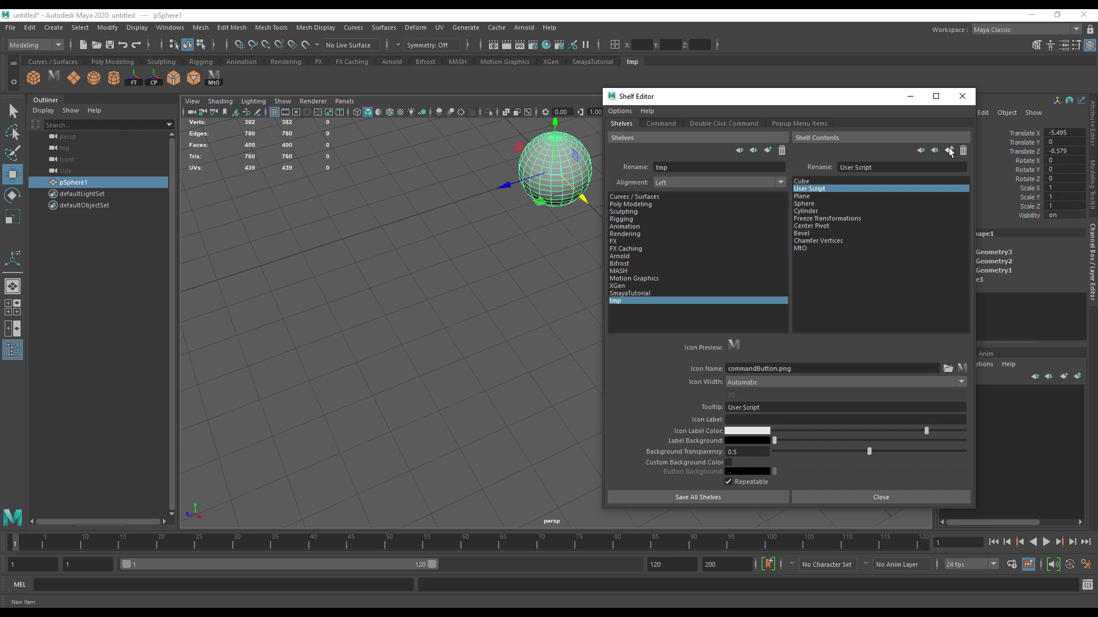
{"action": "double_click", "coordinate": [891, 171]}
{"action": "triple_click", "coordinate": [890, 172]}
{"action": "type", "text": "MPtO"}
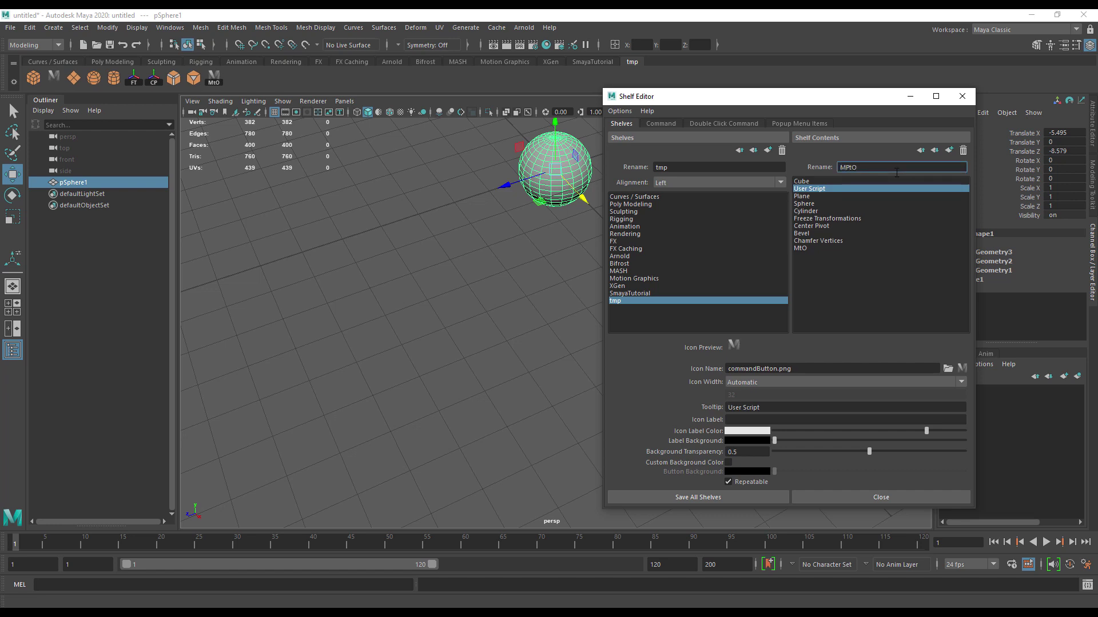
{"action": "left_click_drag", "start_coordinate": [896, 172], "coordinate": [797, 167]}
{"action": "key", "text": "ctrl+c"}
{"action": "left_click", "coordinate": [743, 419]}
{"action": "key", "text": "ctrl+v"}
{"action": "left_click", "coordinate": [834, 196]}
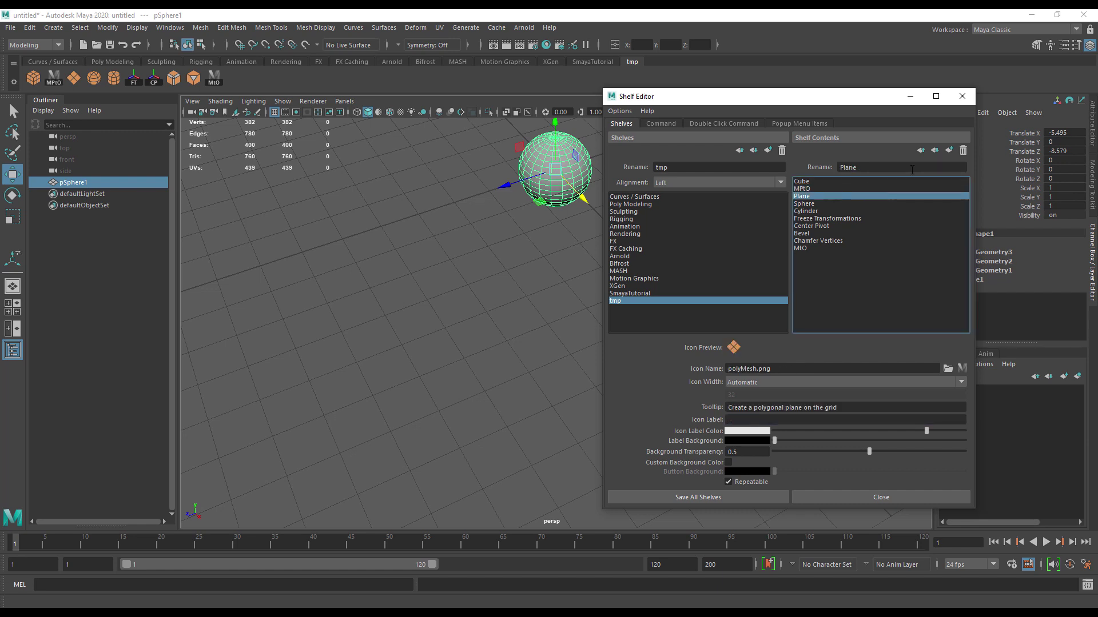
Move MPtO down to the end of the shelf after MtO and save all shelves.
{"action": "left_click", "coordinate": [861, 188]}
{"action": "left_click", "coordinate": [934, 150]}
{"action": "left_click", "coordinate": [935, 150]}
{"action": "left_click", "coordinate": [935, 149]}
{"action": "left_click", "coordinate": [934, 150]}
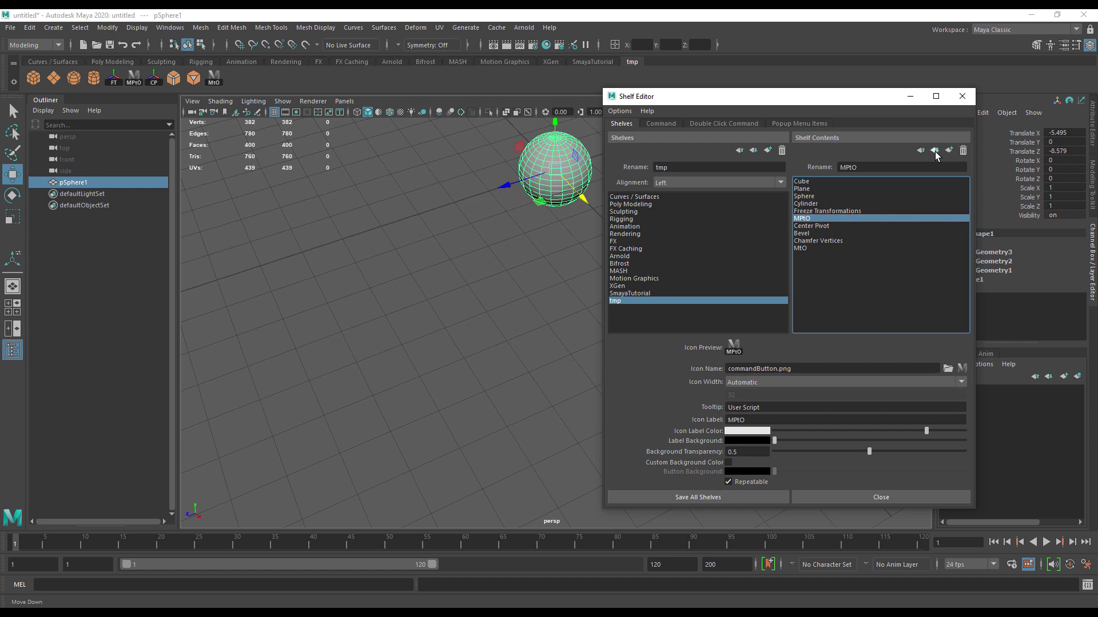
{"action": "left_click", "coordinate": [935, 150]}
{"action": "left_click", "coordinate": [934, 149]}
{"action": "left_click", "coordinate": [935, 150]}
{"action": "left_click", "coordinate": [935, 150]}
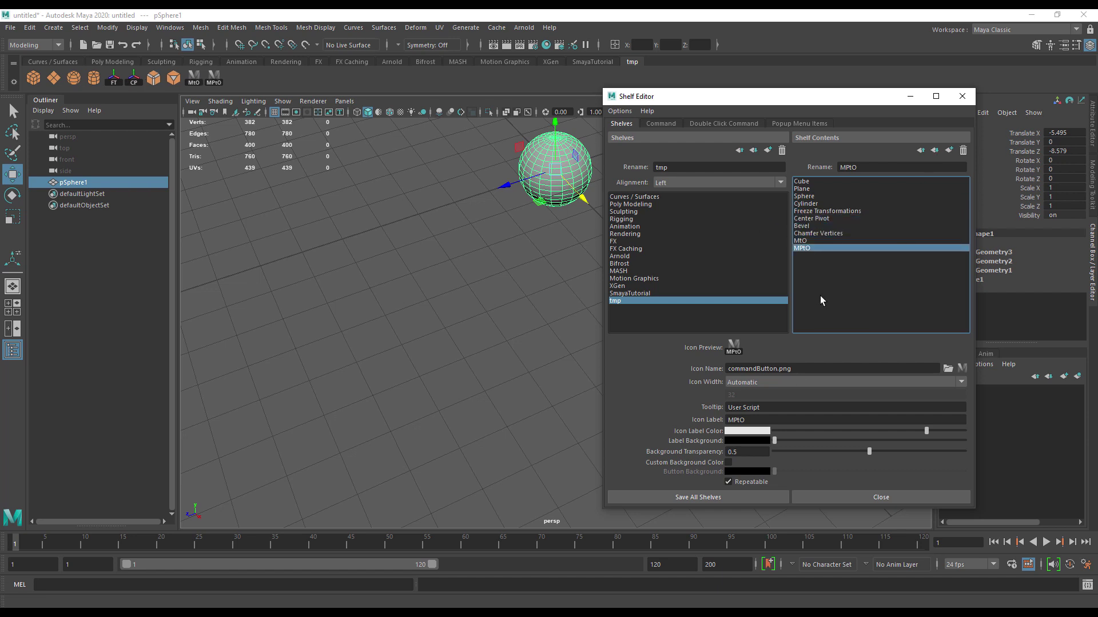
{"action": "left_click", "coordinate": [730, 496]}
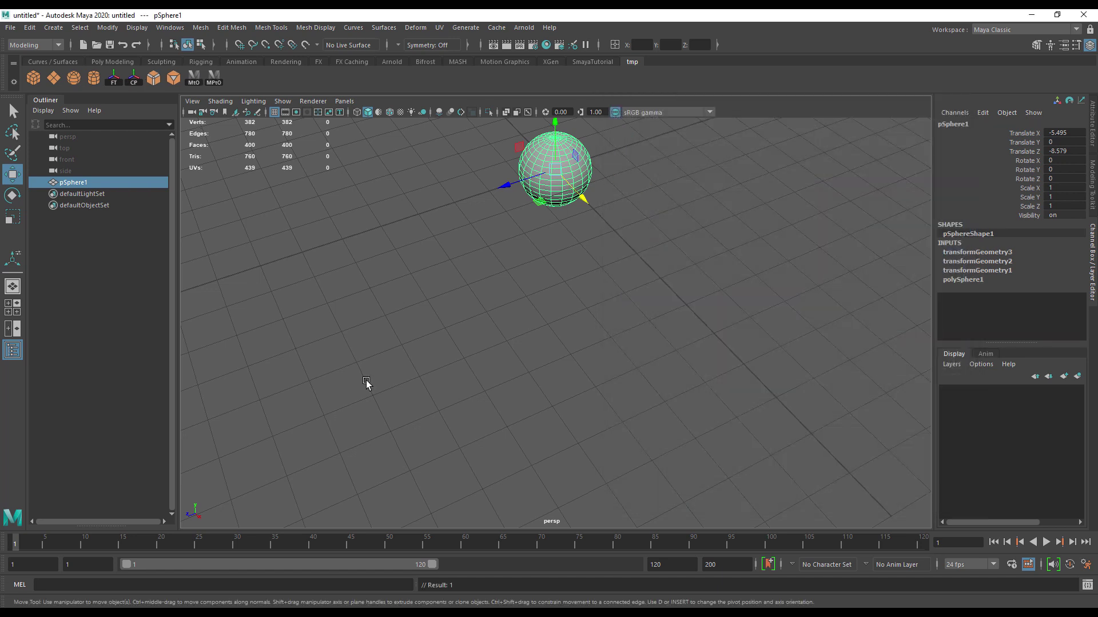
{"action": "key", "text": "alt+Tab"}
Paste the xform pivot-to-origin script from Notepad into MPtO's Command tab, replacing the placeholder.
{"action": "left_click_drag", "start_coordinate": [324, 375], "coordinate": [207, 338]}
{"action": "key", "text": "ctrl+c"}
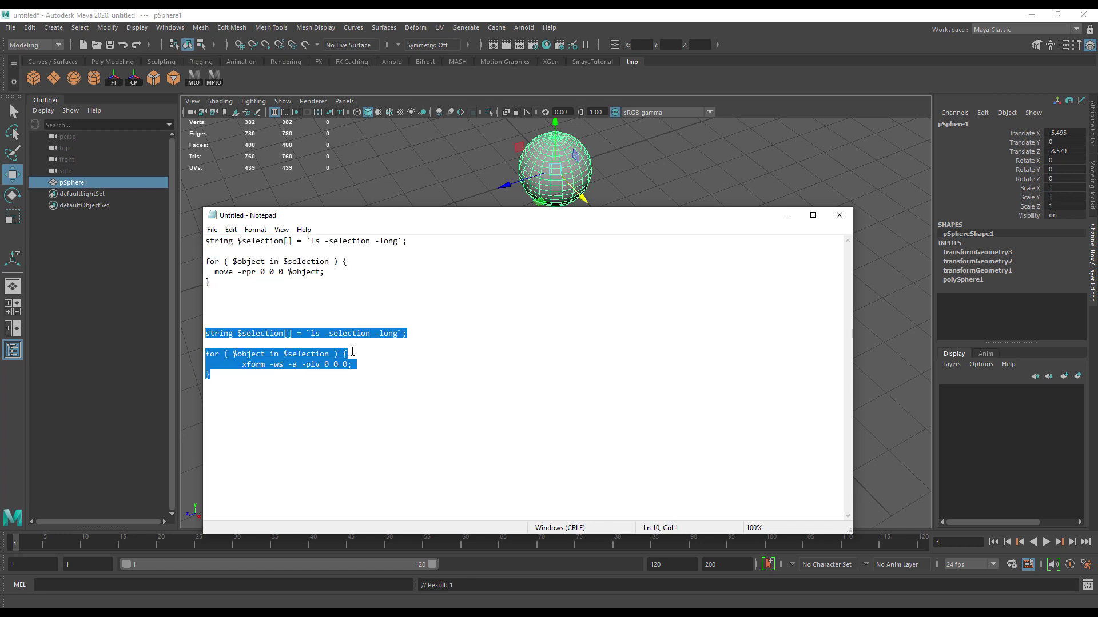
{"action": "left_click", "coordinate": [786, 215]}
{"action": "right_click", "coordinate": [224, 80]}
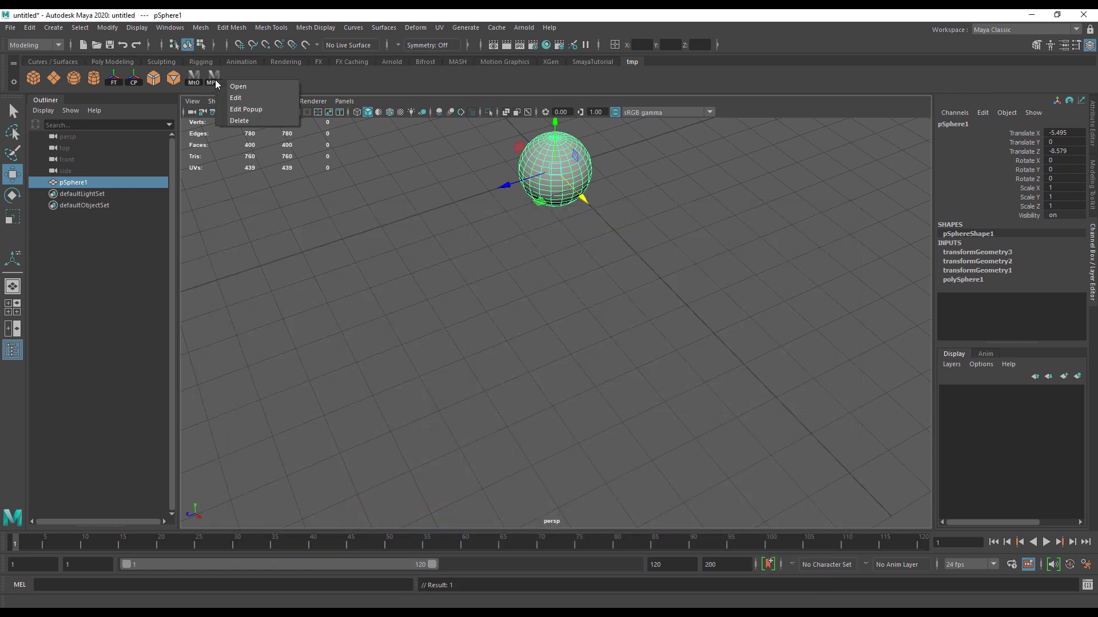
{"action": "left_click", "coordinate": [235, 98]}
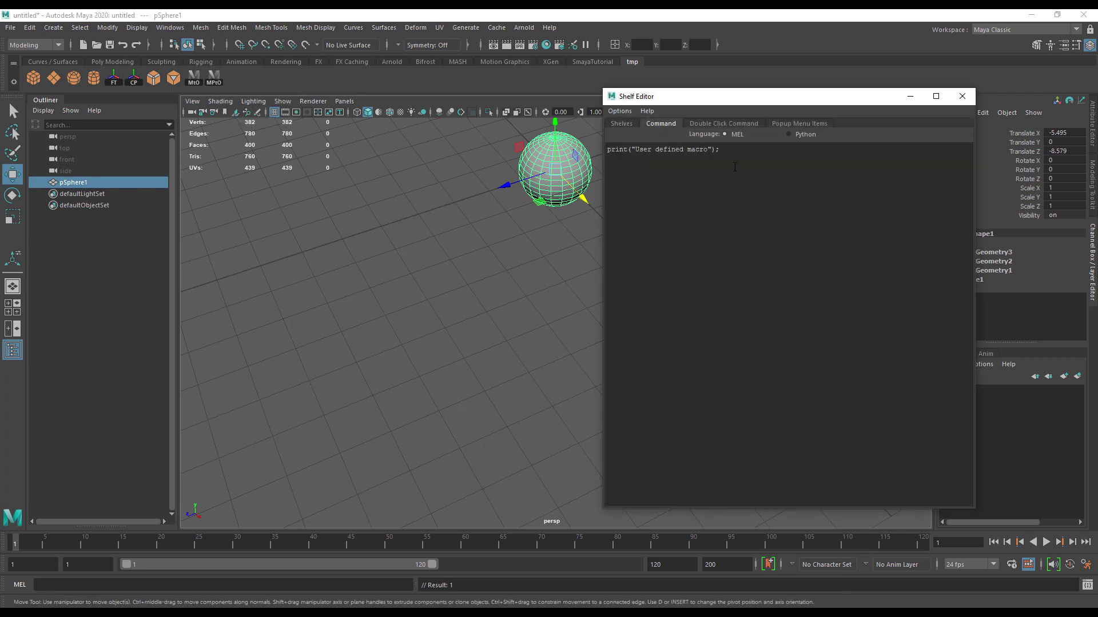
{"action": "key", "text": "ctrl+a"}
{"action": "key", "text": "ctrl+v"}
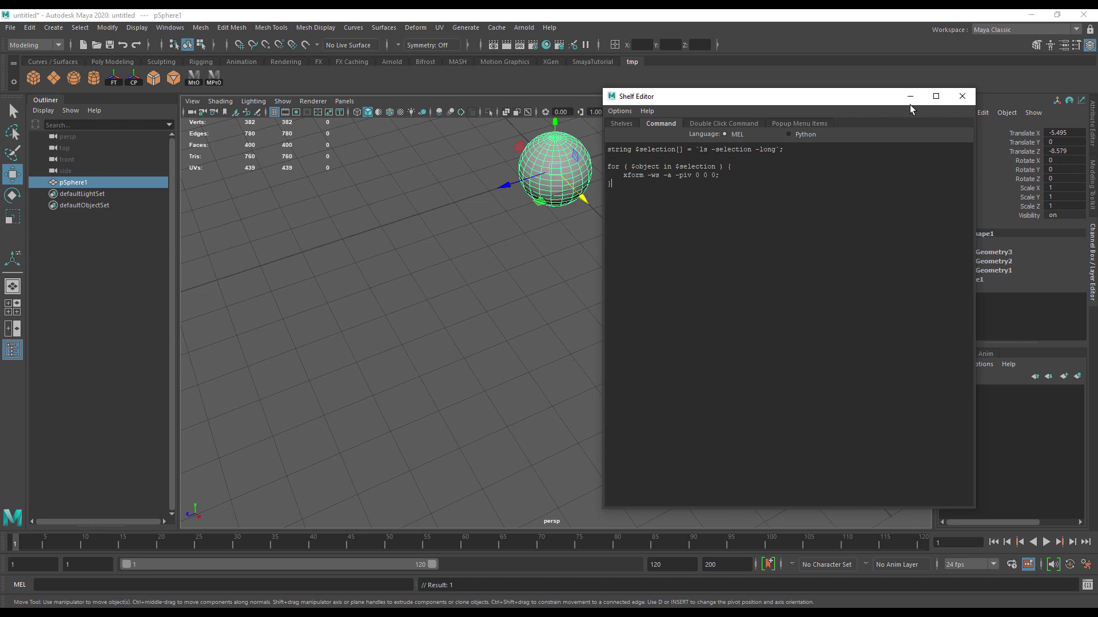
{"action": "left_click", "coordinate": [962, 96]}
{"action": "left_click", "coordinate": [274, 294]}
{"action": "left_click_drag", "start_coordinate": [331, 236], "coordinate": [150, 357], "text": "alt"}
{"action": "key", "text": "ctrl+z"}
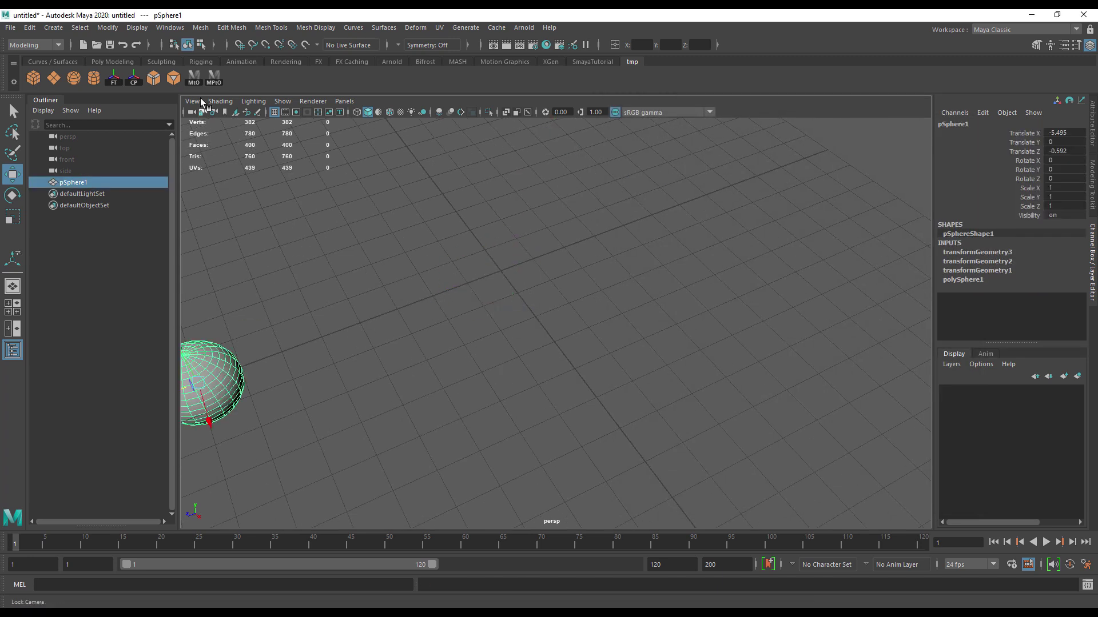
Undo the stray Z move, slide the sphere along X, and snap its pivot to the origin with MPtO.
{"action": "key", "text": "ctrl+z"}
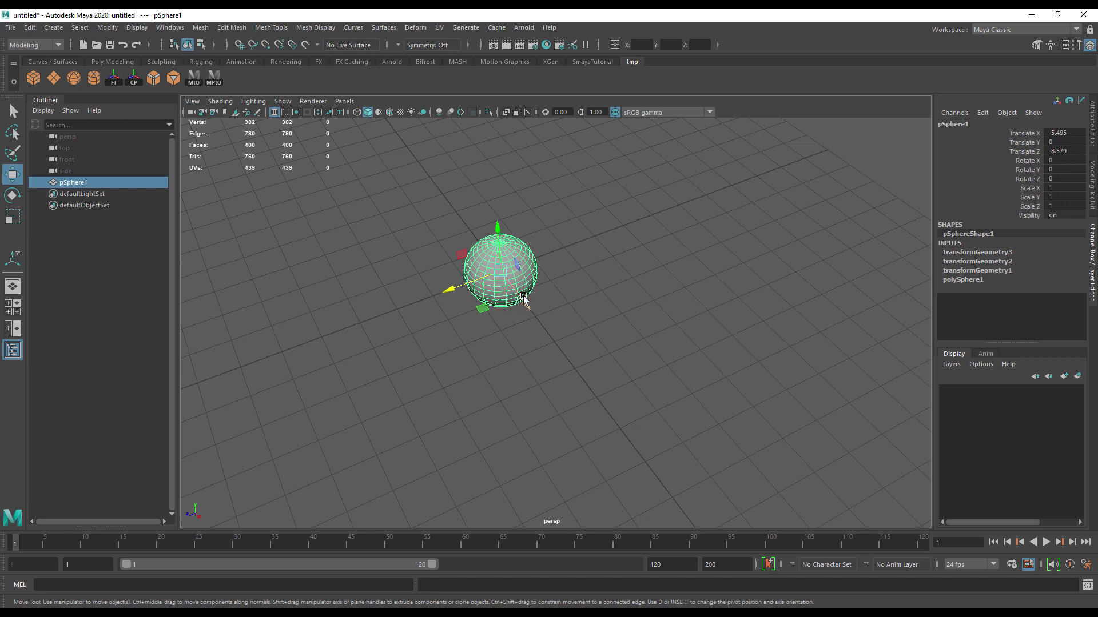
{"action": "left_click_drag", "start_coordinate": [523, 303], "coordinate": [621, 433]}
{"action": "left_click", "coordinate": [214, 80]}
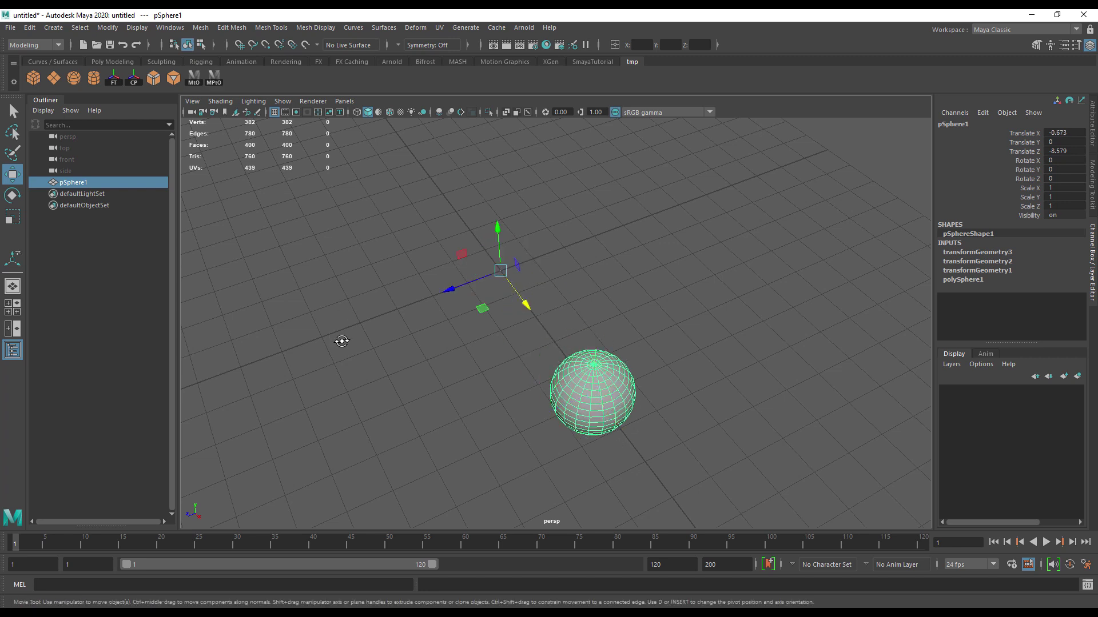
{"action": "left_click_drag", "start_coordinate": [343, 341], "coordinate": [441, 336], "text": "alt"}
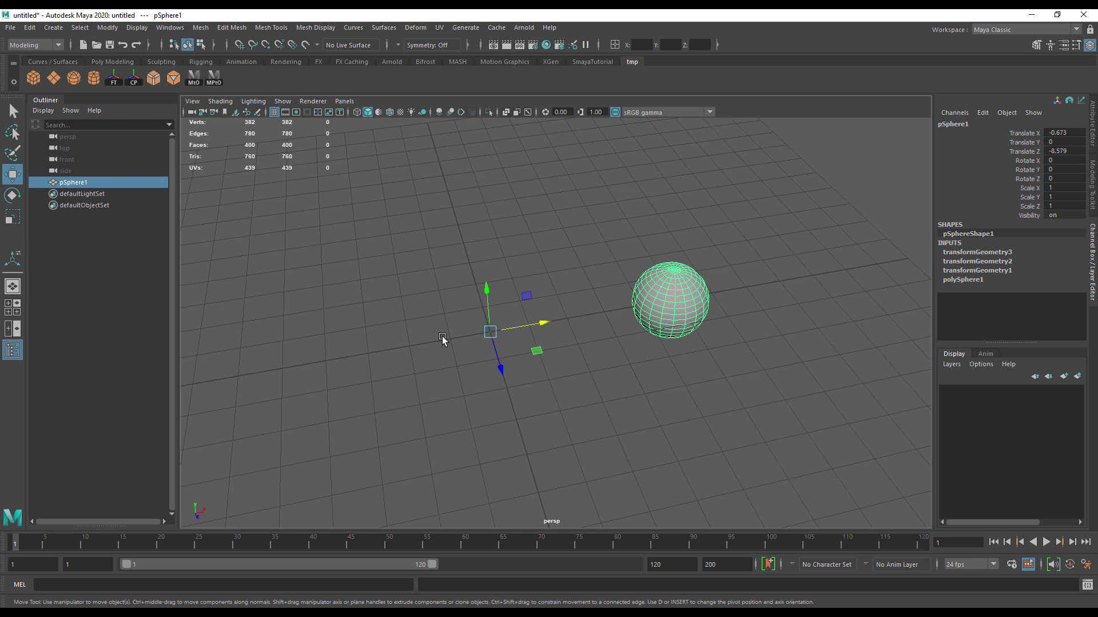
{"action": "left_click_drag", "start_coordinate": [710, 338], "coordinate": [554, 458], "text": "alt"}
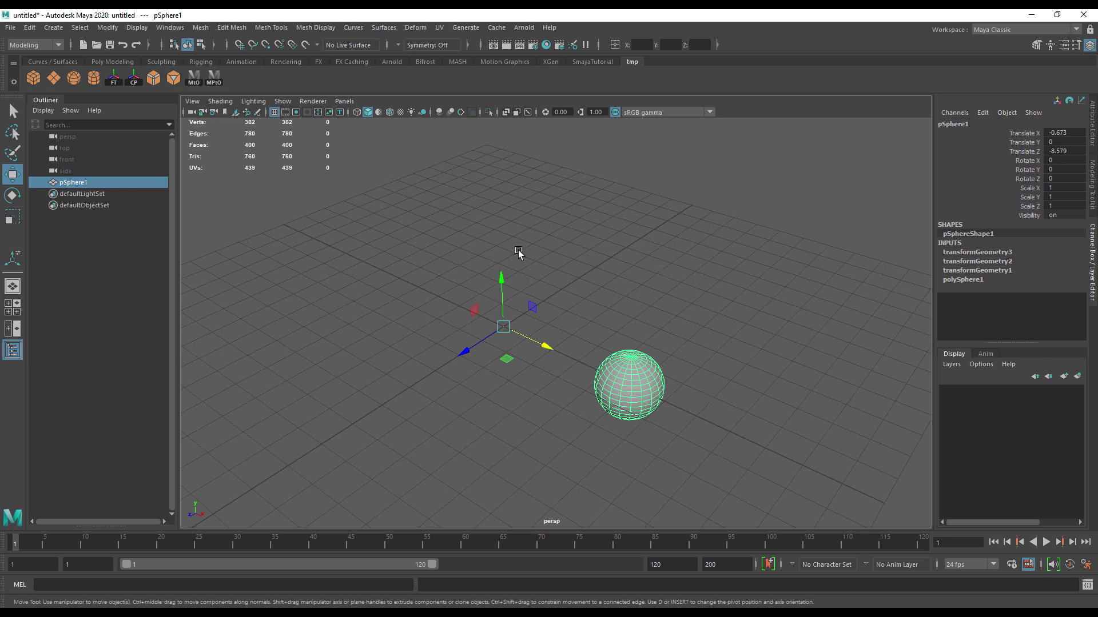
{"action": "key", "text": "space"}
Duplicate Special the sphere with Rotate Y 60 and 5 copies to form a ring of six.
{"action": "left_click_drag", "start_coordinate": [406, 211], "coordinate": [551, 389]}
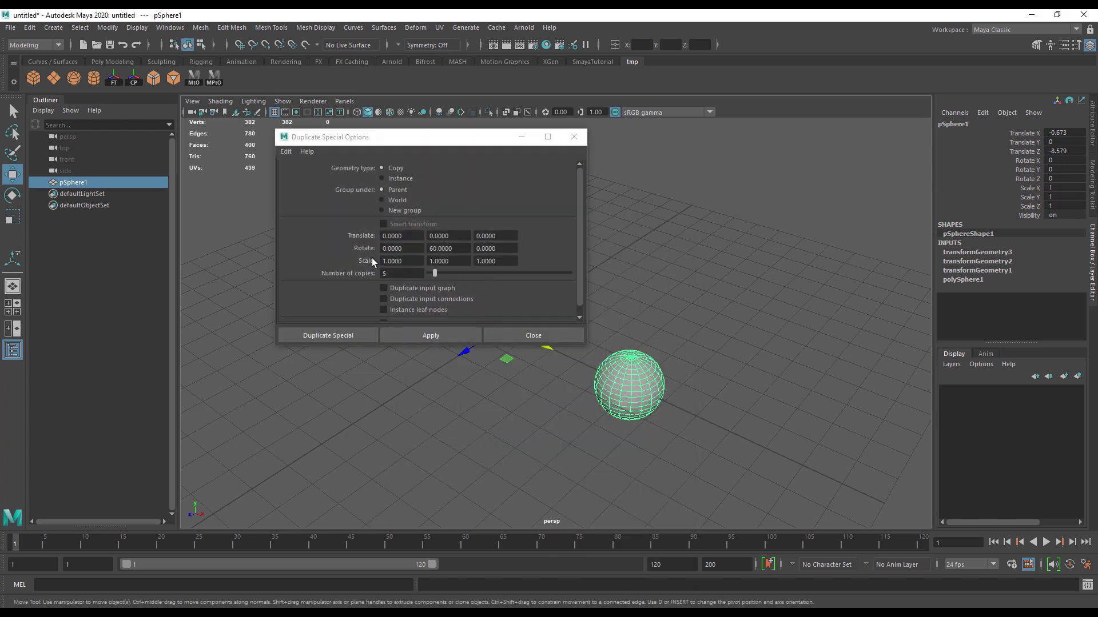
{"action": "left_click", "coordinate": [338, 335]}
{"action": "left_click_drag", "start_coordinate": [487, 349], "coordinate": [564, 370], "text": "alt"}
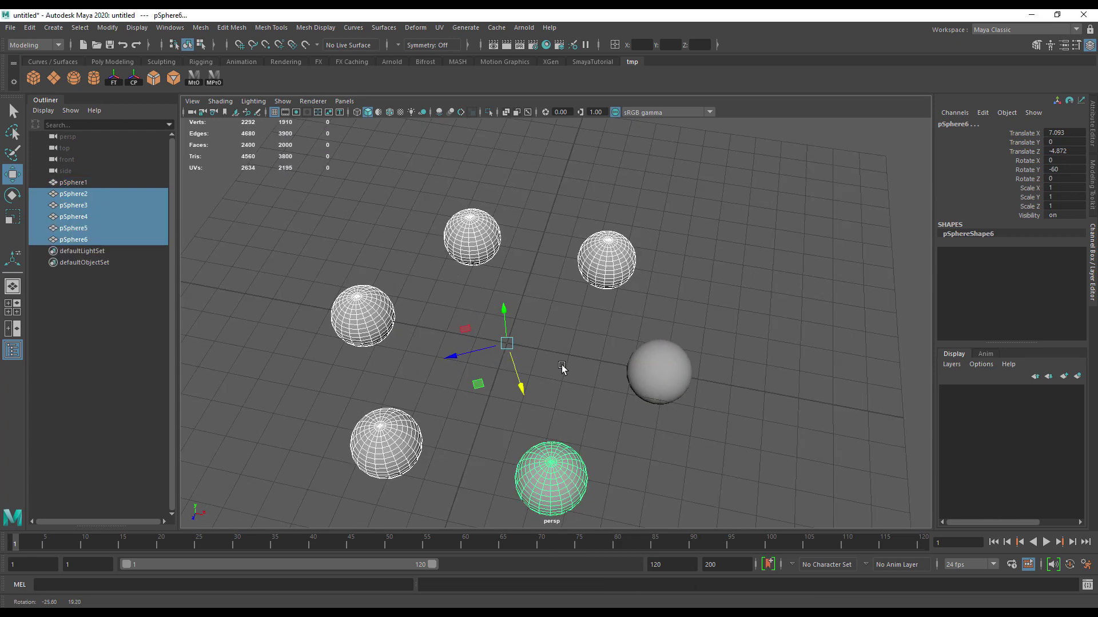
Select the ring's spheres one by one, ending on pSphere1, and centre its pivot.
{"action": "left_click", "coordinate": [620, 345]}
{"action": "left_click", "coordinate": [609, 256]}
{"action": "left_click", "coordinate": [493, 236]}
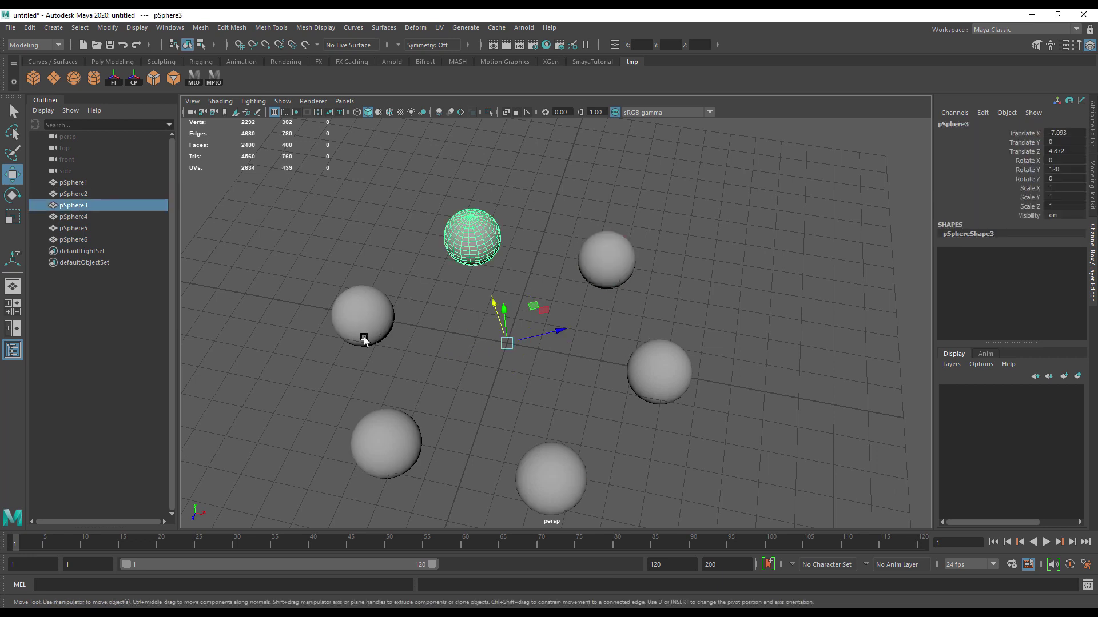
{"action": "left_click", "coordinate": [366, 337]}
{"action": "left_click", "coordinate": [391, 452]}
{"action": "left_click", "coordinate": [519, 481]}
{"action": "left_click", "coordinate": [684, 378]}
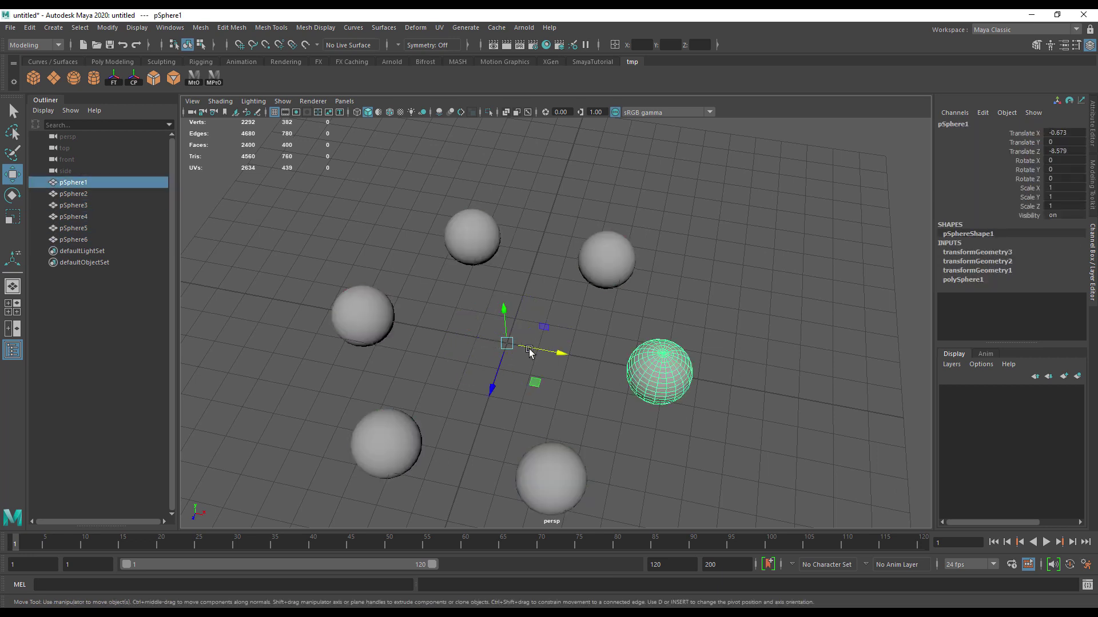
{"action": "left_click_drag", "start_coordinate": [533, 410], "coordinate": [637, 321], "text": "alt"}
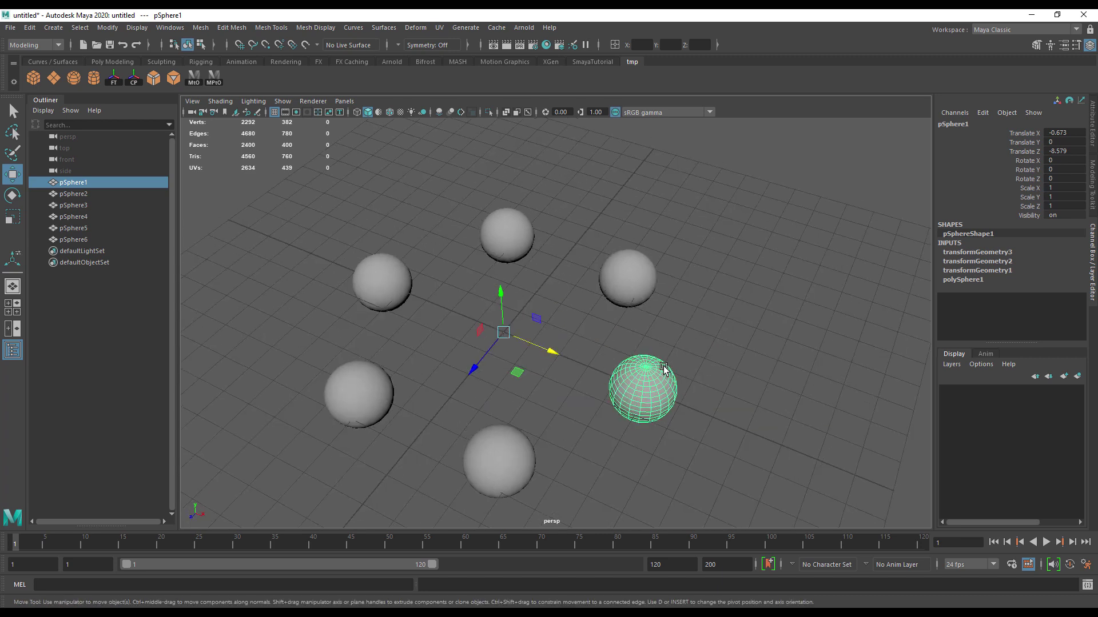
{"action": "left_click", "coordinate": [135, 82]}
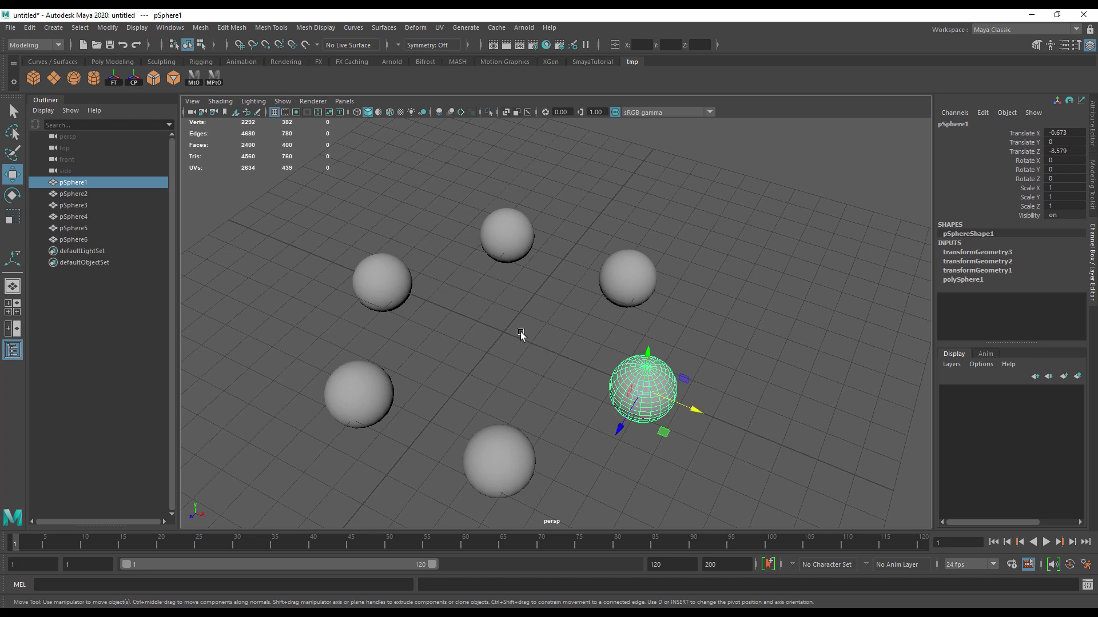
Run Duplicate Special again to make five more rotated copies of the sphere.
{"action": "middle_click_drag", "start_coordinate": [520, 334], "coordinate": [434, 283], "text": "alt"}
{"action": "key", "text": "space"}
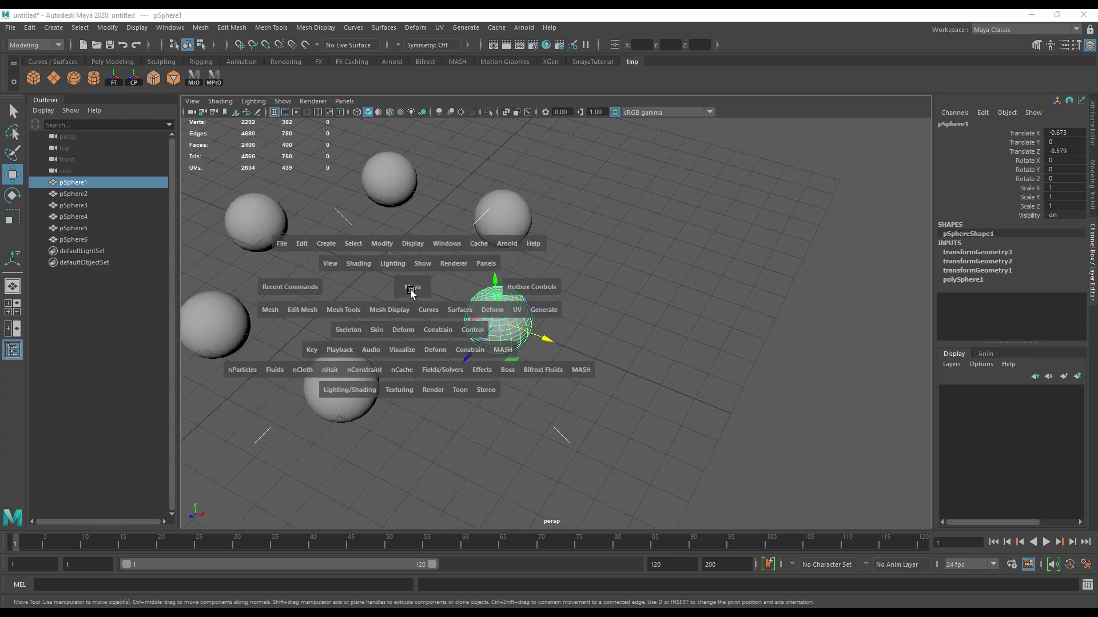
{"action": "left_click_drag", "start_coordinate": [302, 244], "coordinate": [343, 424]}
{"action": "left_click", "coordinate": [485, 298]}
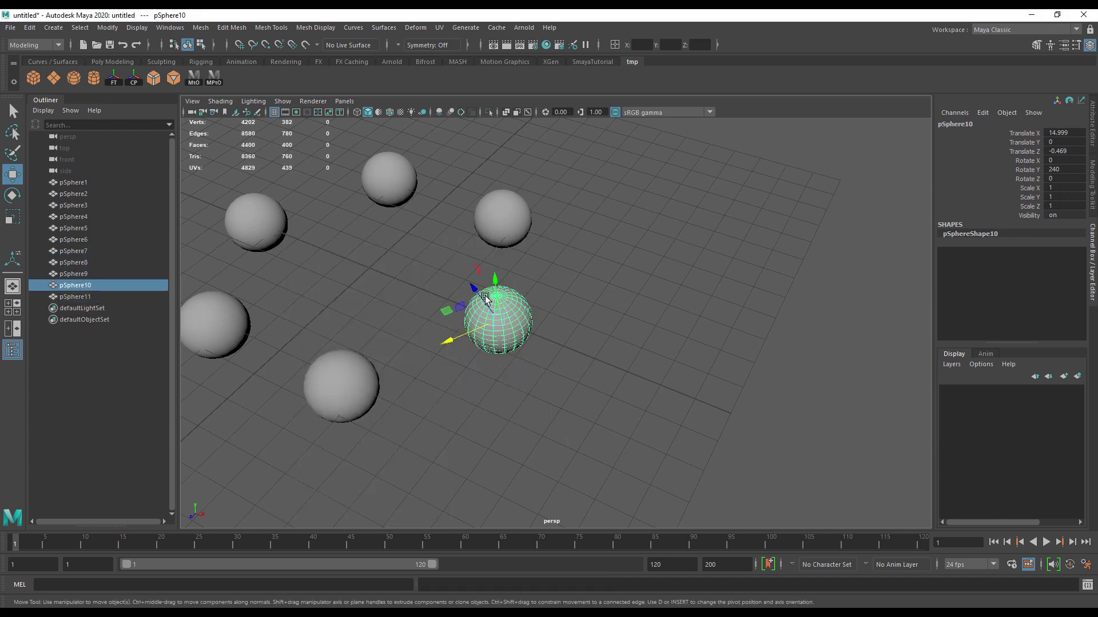
Spread out overlapping copies: move pSphere10 down-right, pSphere7 along X, pSphere9 up and left.
{"action": "left_click_drag", "start_coordinate": [485, 299], "coordinate": [541, 370]}
{"action": "left_click", "coordinate": [503, 335]}
{"action": "left_click_drag", "start_coordinate": [566, 304], "coordinate": [640, 275]}
{"action": "left_click", "coordinate": [497, 320]}
{"action": "left_click_drag", "start_coordinate": [498, 318], "coordinate": [516, 346]}
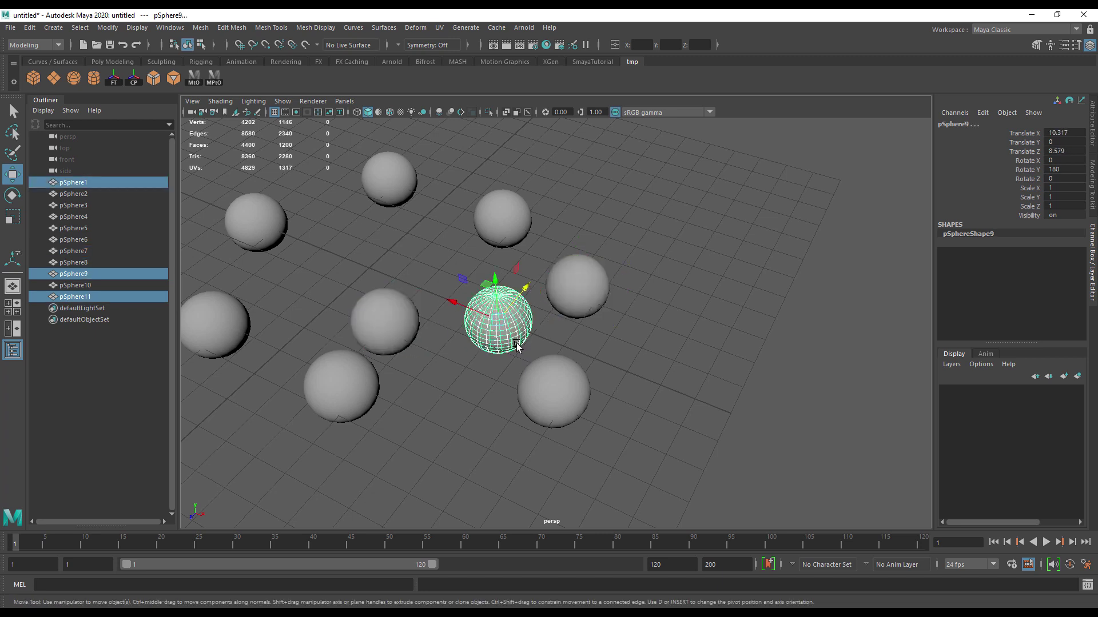
{"action": "left_click_drag", "start_coordinate": [495, 280], "coordinate": [435, 320]}
{"action": "left_click_drag", "start_coordinate": [490, 348], "coordinate": [329, 348]}
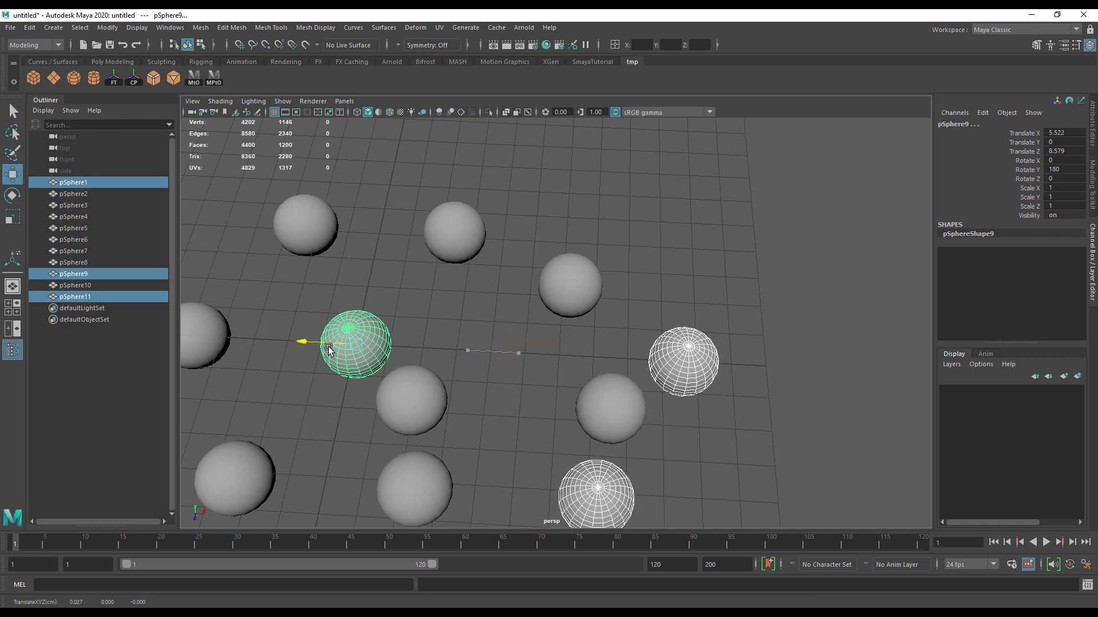
{"action": "right_click_drag", "start_coordinate": [649, 385], "coordinate": [367, 387], "text": "alt"}
{"action": "left_click", "coordinate": [368, 358]}
{"action": "left_click_drag", "start_coordinate": [367, 358], "coordinate": [412, 315], "text": "alt"}
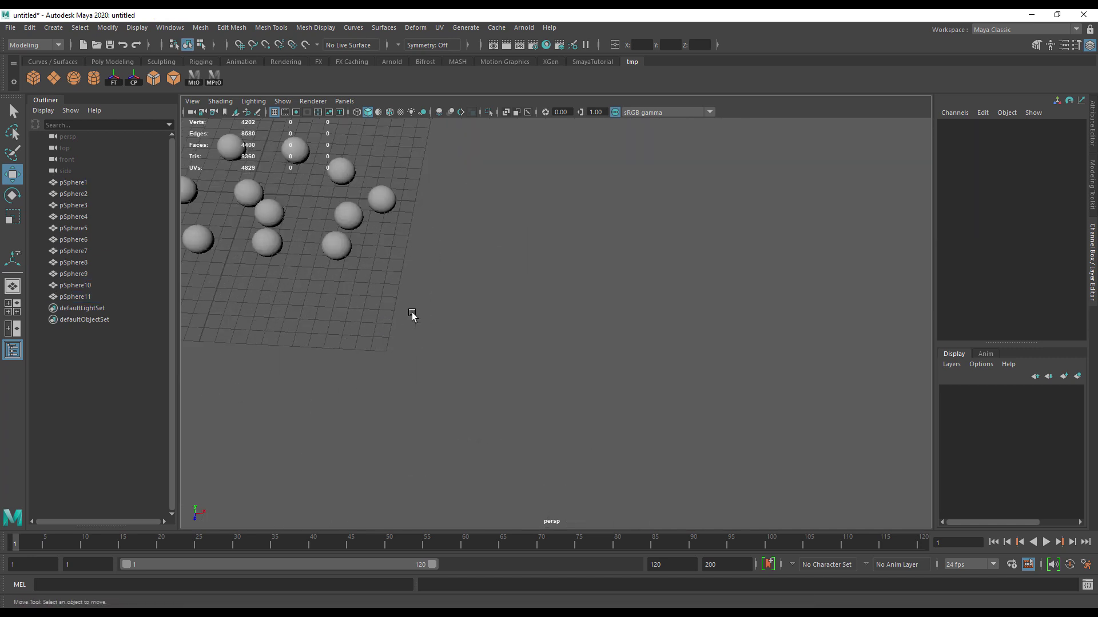
{"action": "middle_click_drag", "start_coordinate": [412, 315], "coordinate": [515, 441], "text": "alt"}
{"action": "left_click_drag", "start_coordinate": [514, 441], "coordinate": [531, 441], "text": "alt"}
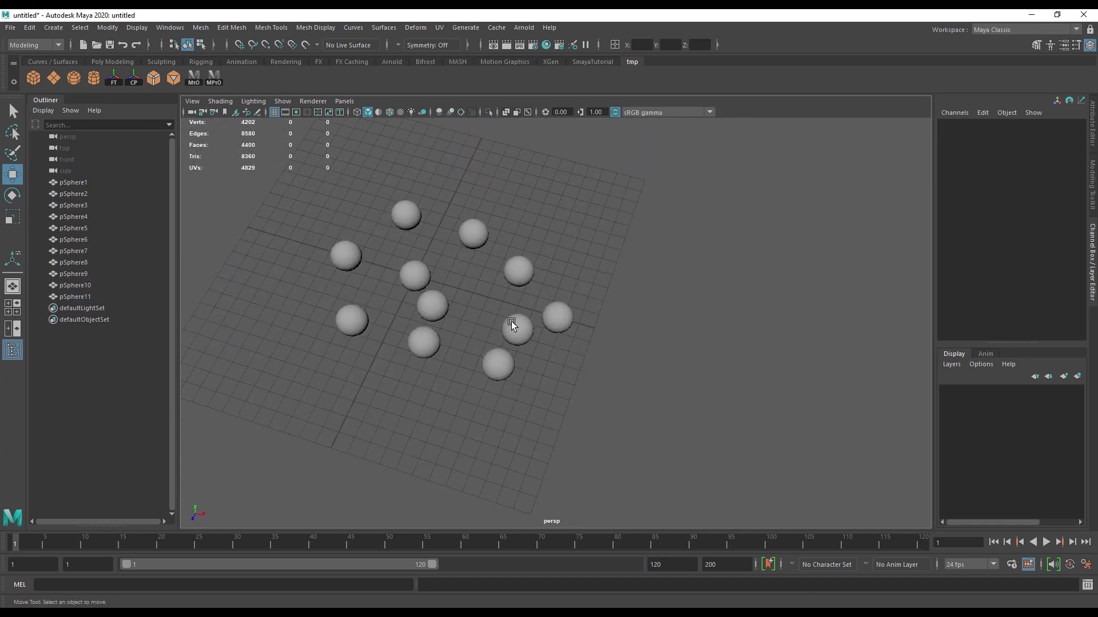
{"action": "left_click", "coordinate": [474, 232]}
{"action": "left_click_drag", "start_coordinate": [397, 195], "coordinate": [348, 227]}
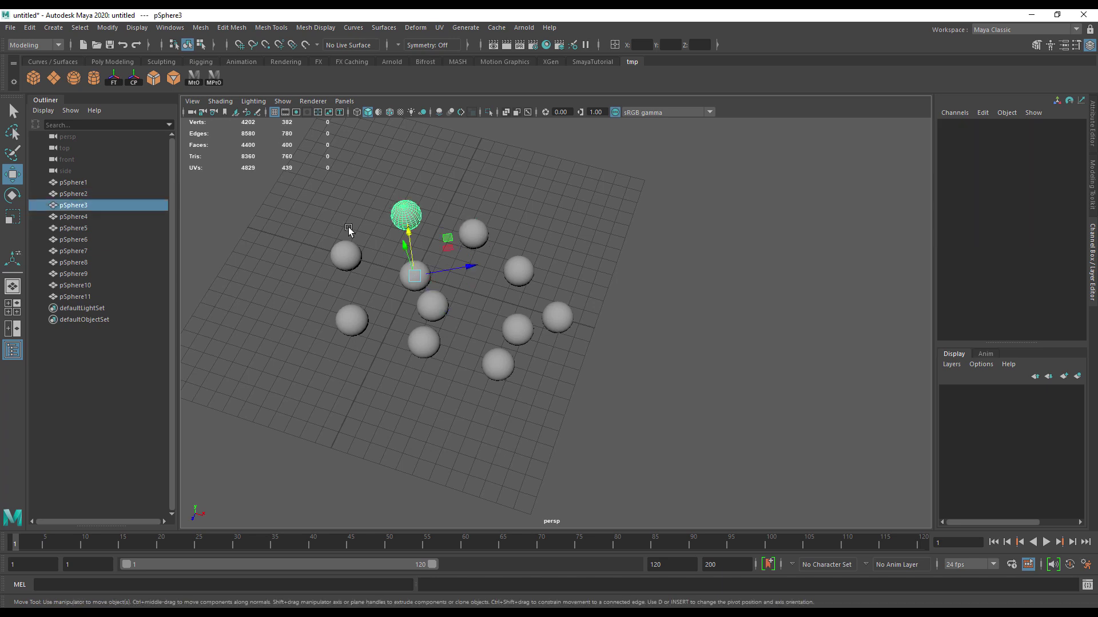
{"action": "left_click", "coordinate": [348, 228]}
{"action": "left_click", "coordinate": [349, 333]}
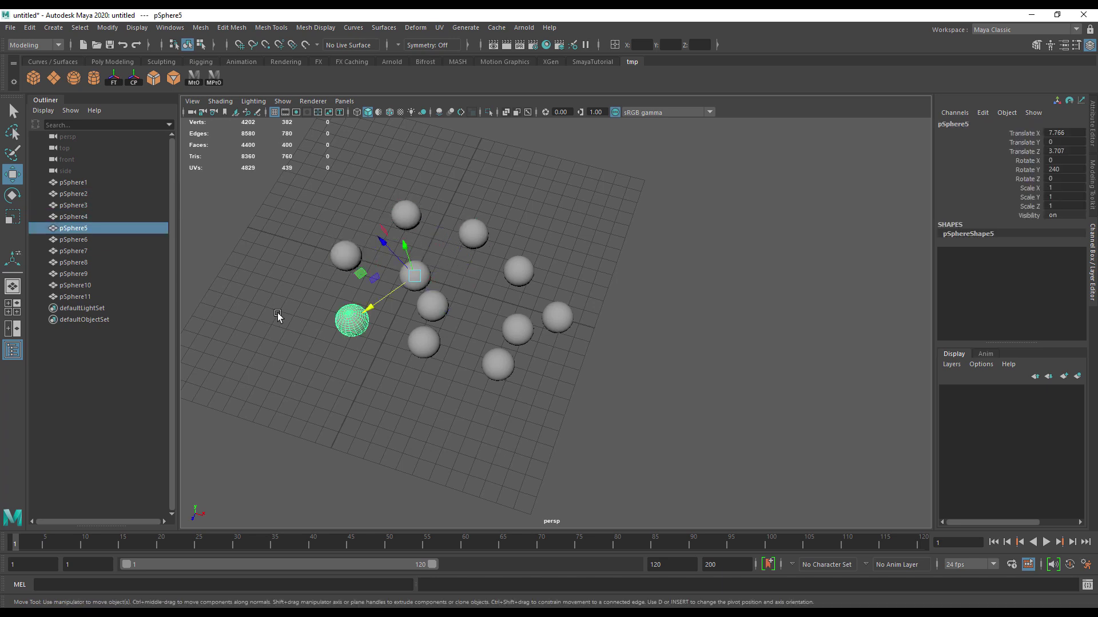